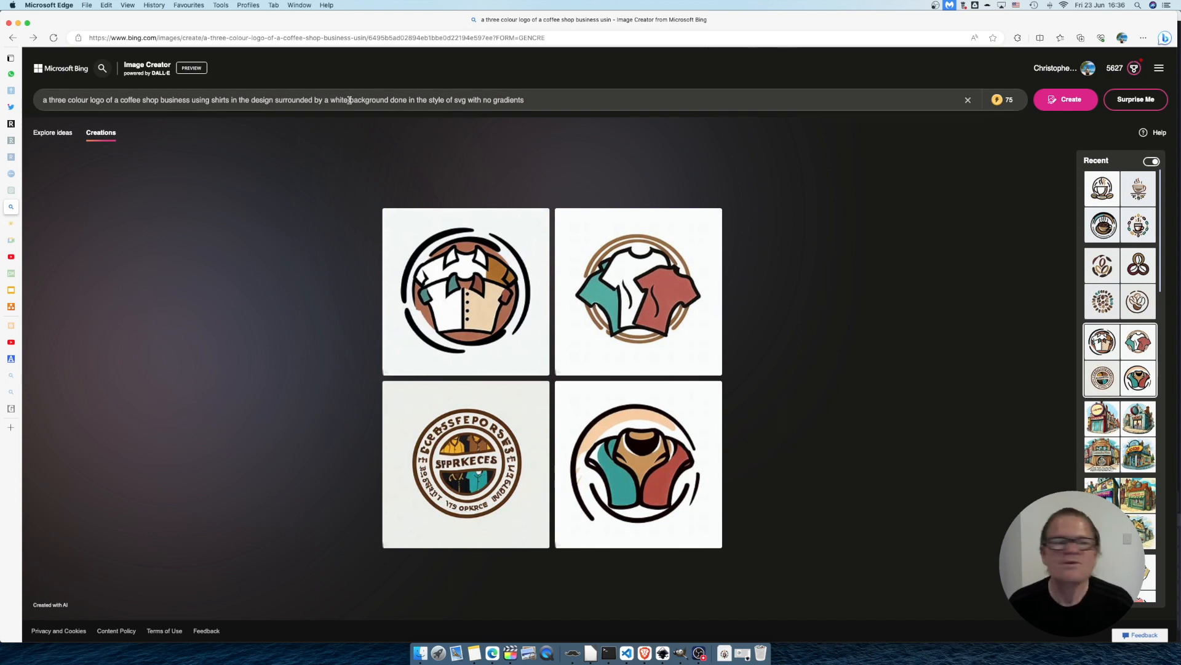
# View the image results for the cooperative news search and return to the coffee shop logo creations page.
pyautogui.click(449, 103)
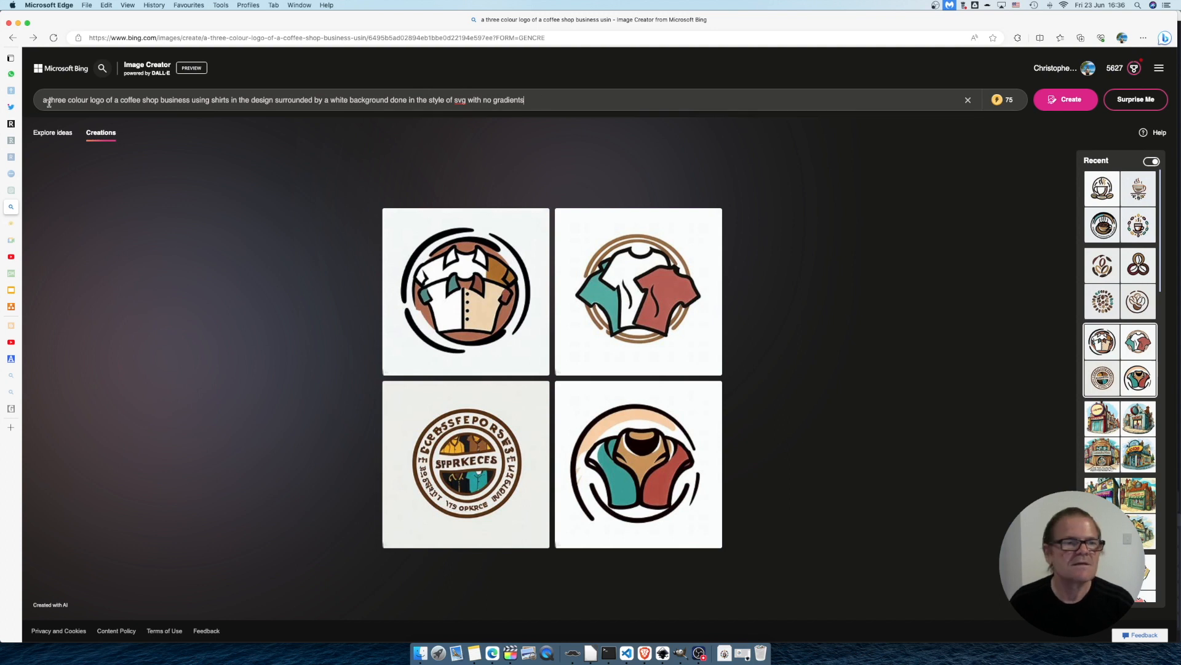
pyautogui.moveTo(11, 308)
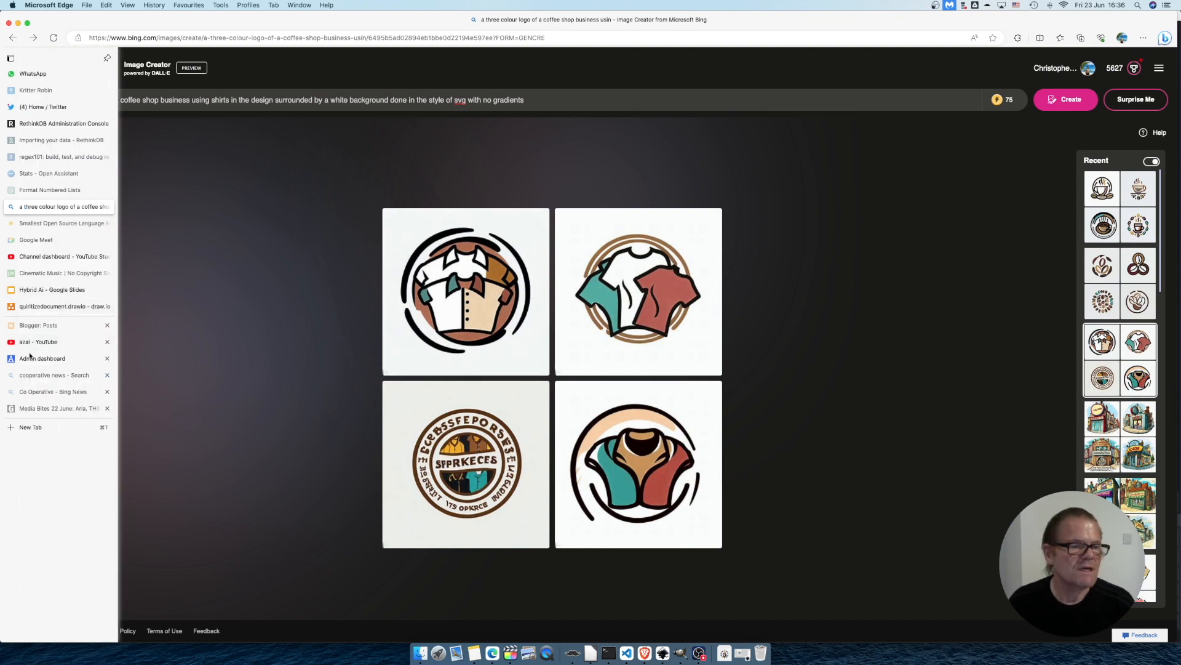
pyautogui.click(61, 374)
pyautogui.click(236, 89)
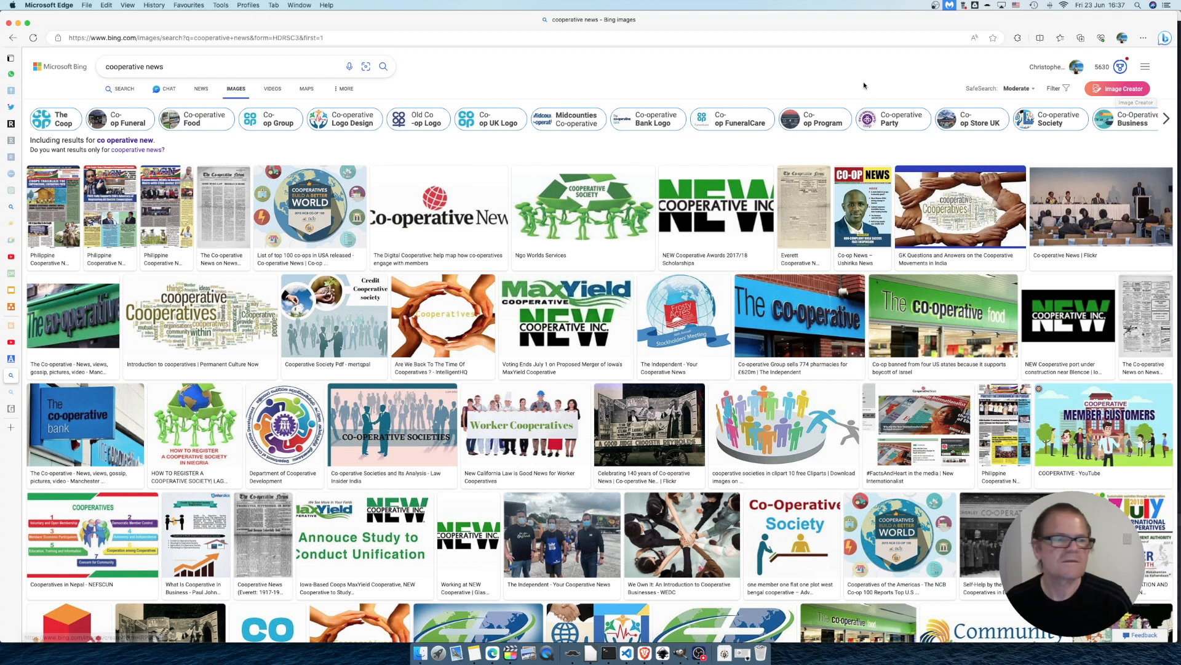
pyautogui.moveTo(12, 346)
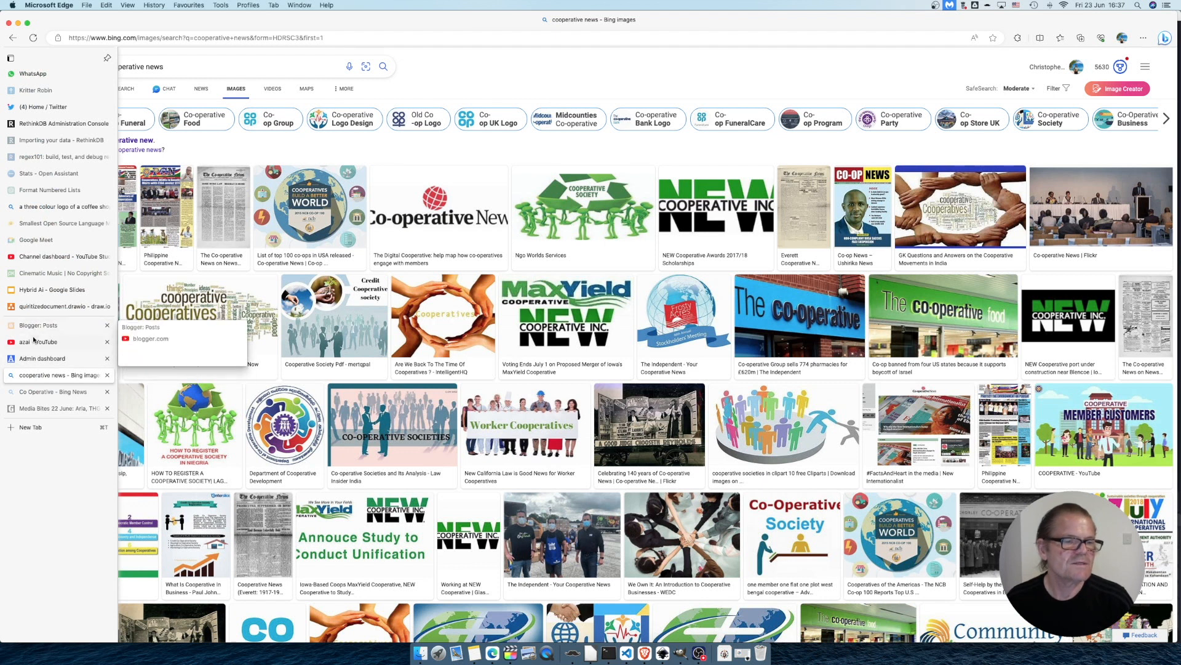
pyautogui.click(56, 206)
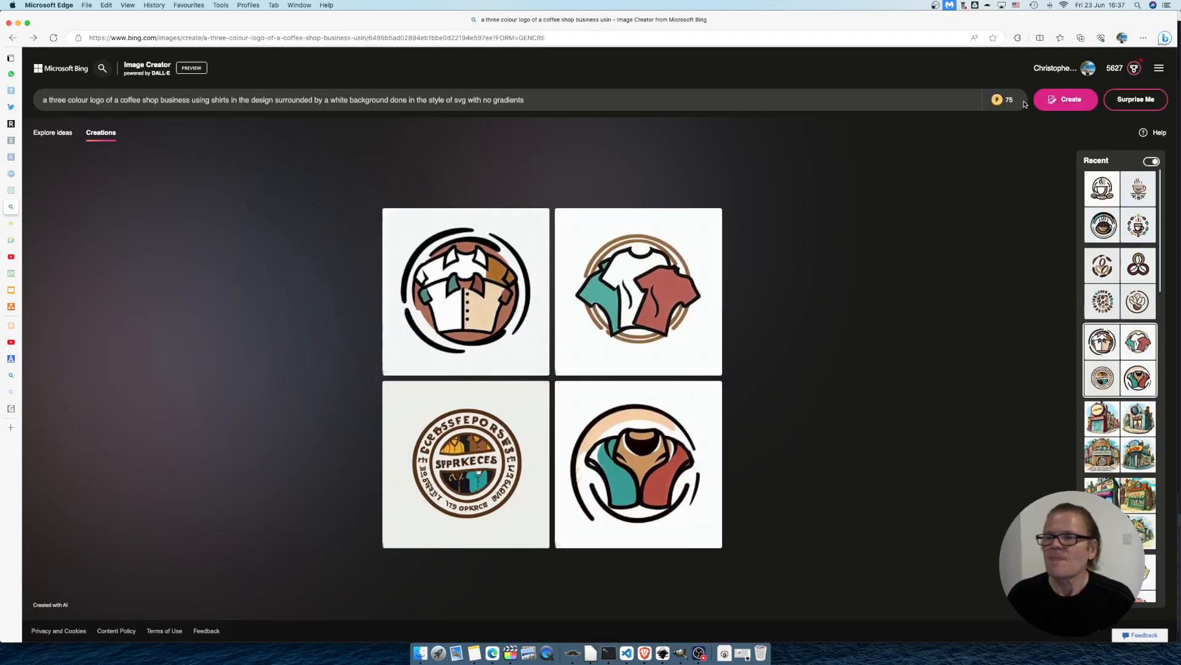
# Replace "shirts in the" with "coffee beans and an espresso cup" in the logo prompt and generate two sets of images.
pyautogui.moveTo(1013, 104)
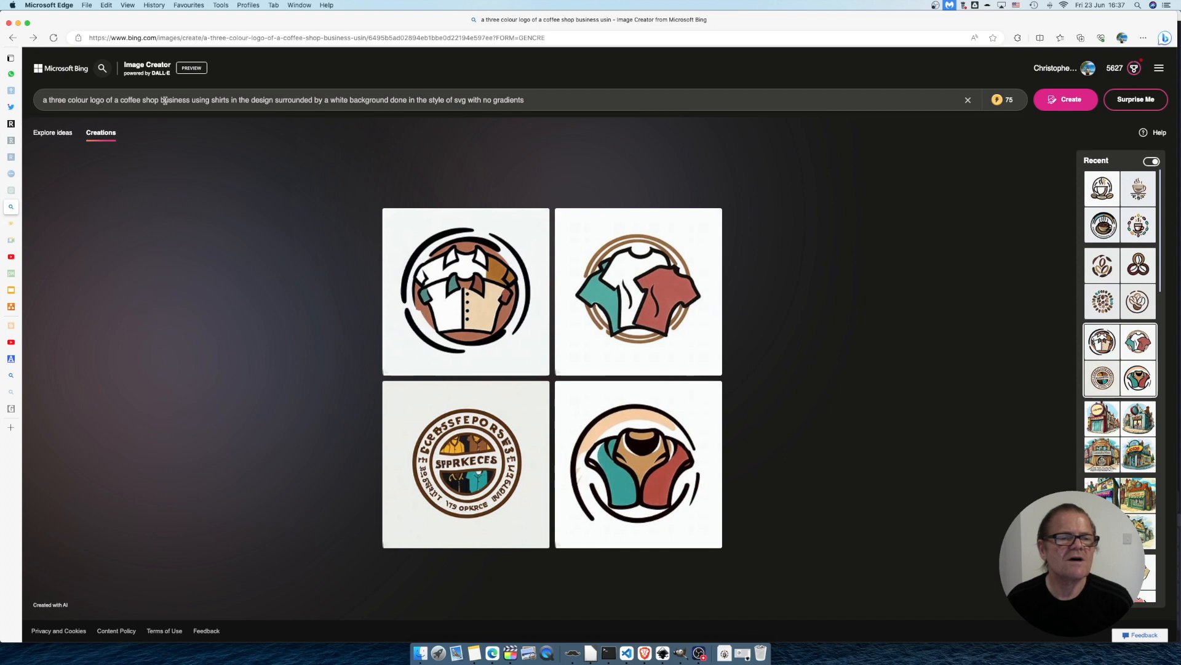
pyautogui.moveTo(213, 100); pyautogui.dragTo(247, 101)
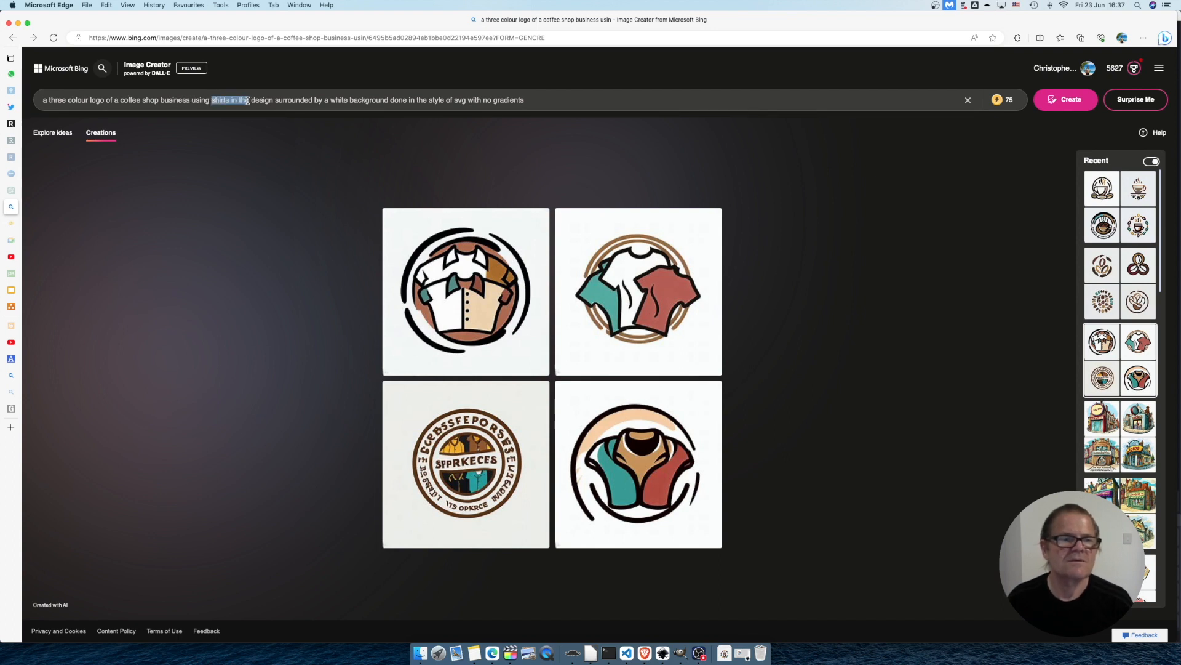
pyautogui.write('col')
pyautogui.write('fee beans an')
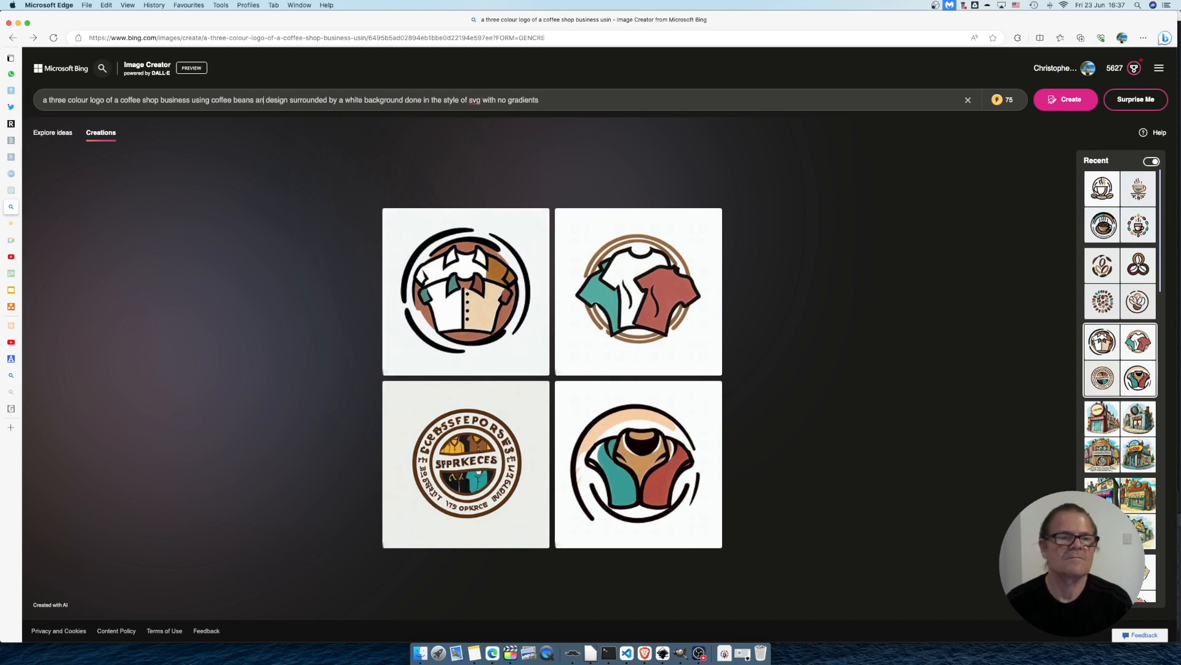
pyautogui.write('d an espresso cup')
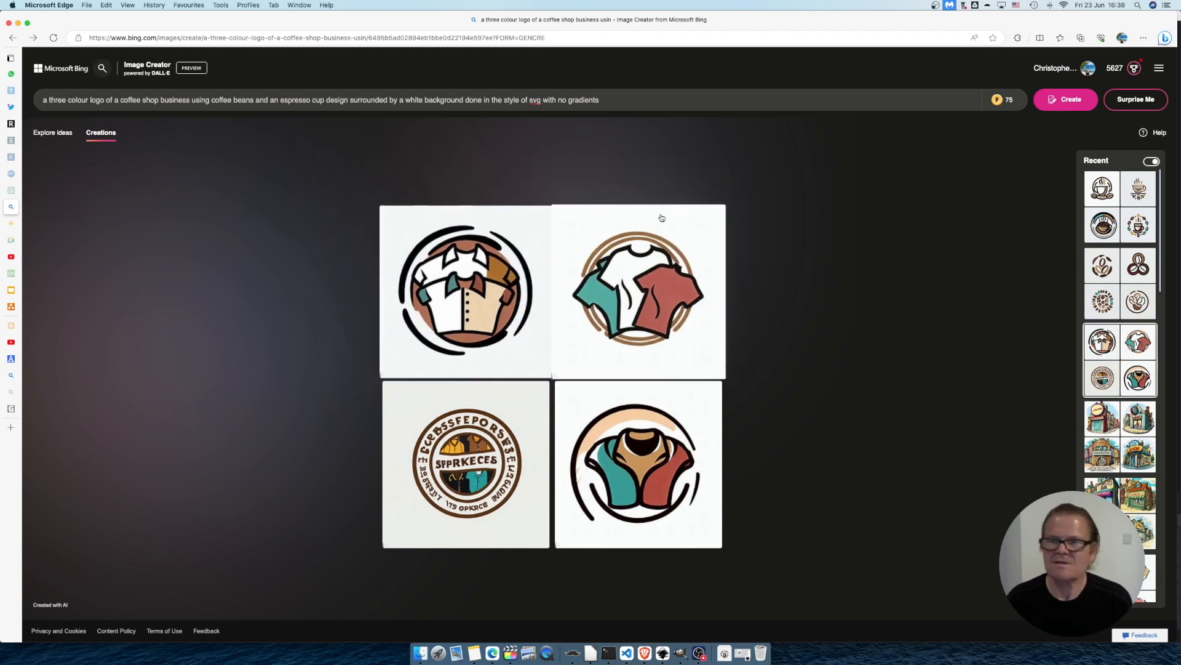
pyautogui.click(1070, 100)
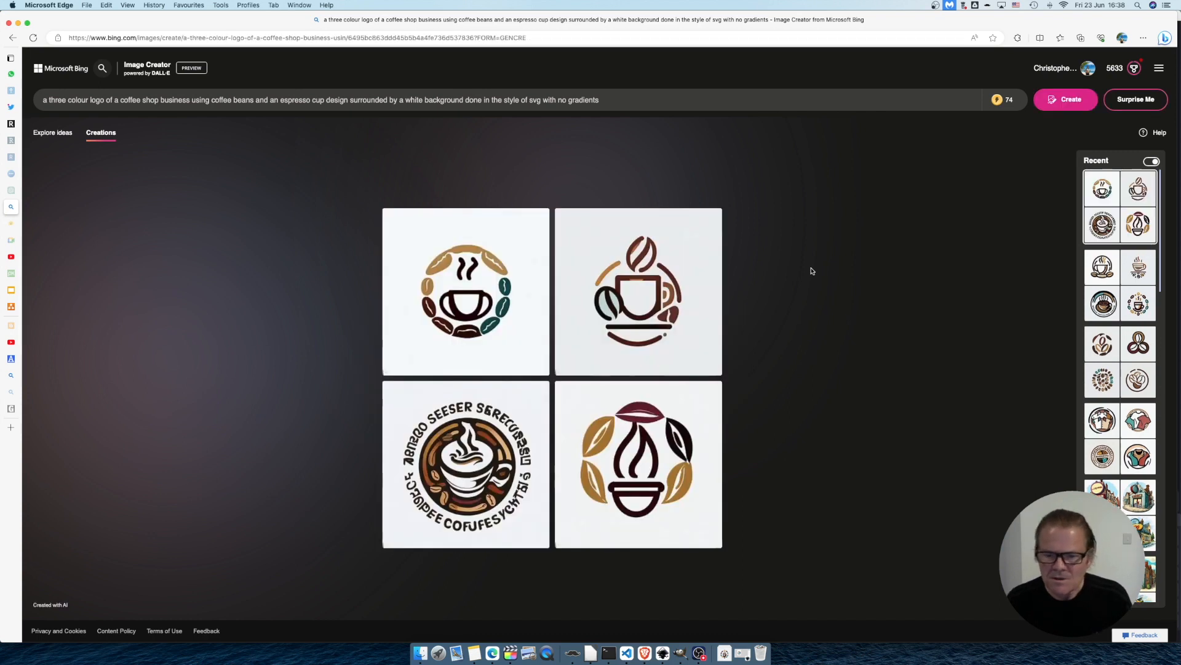
pyautogui.click(1068, 102)
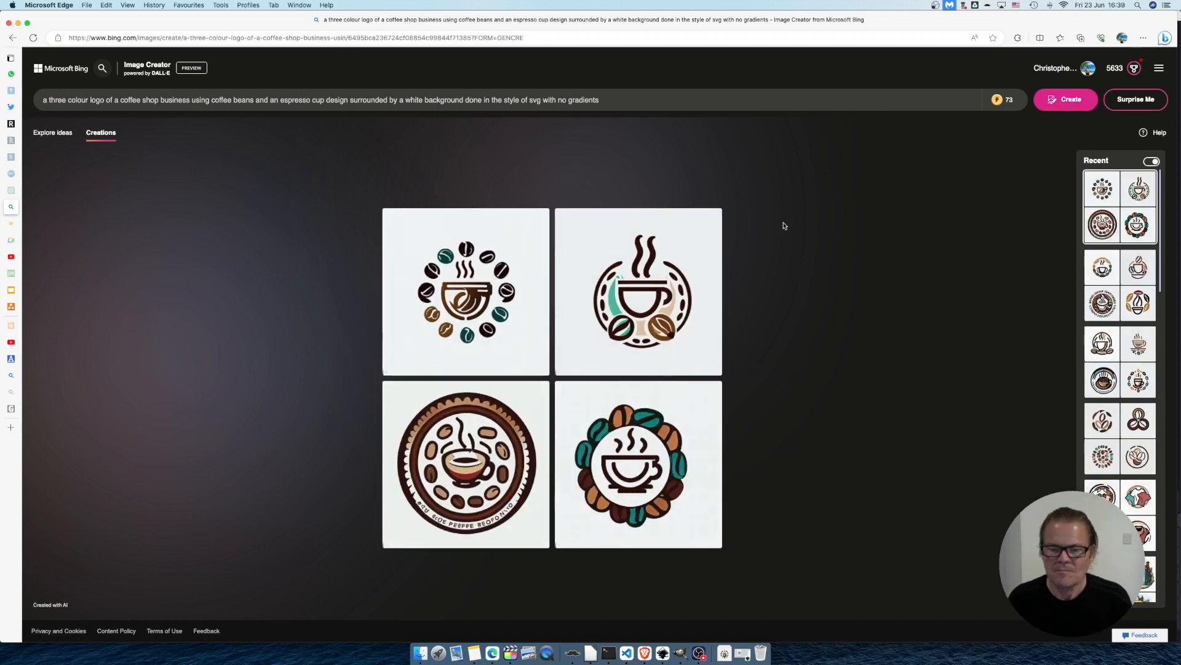
# Download the logo of a cup surrounded by a ring of teal, orange and brown coffee beans, and close its detail view.
pyautogui.click(663, 433)
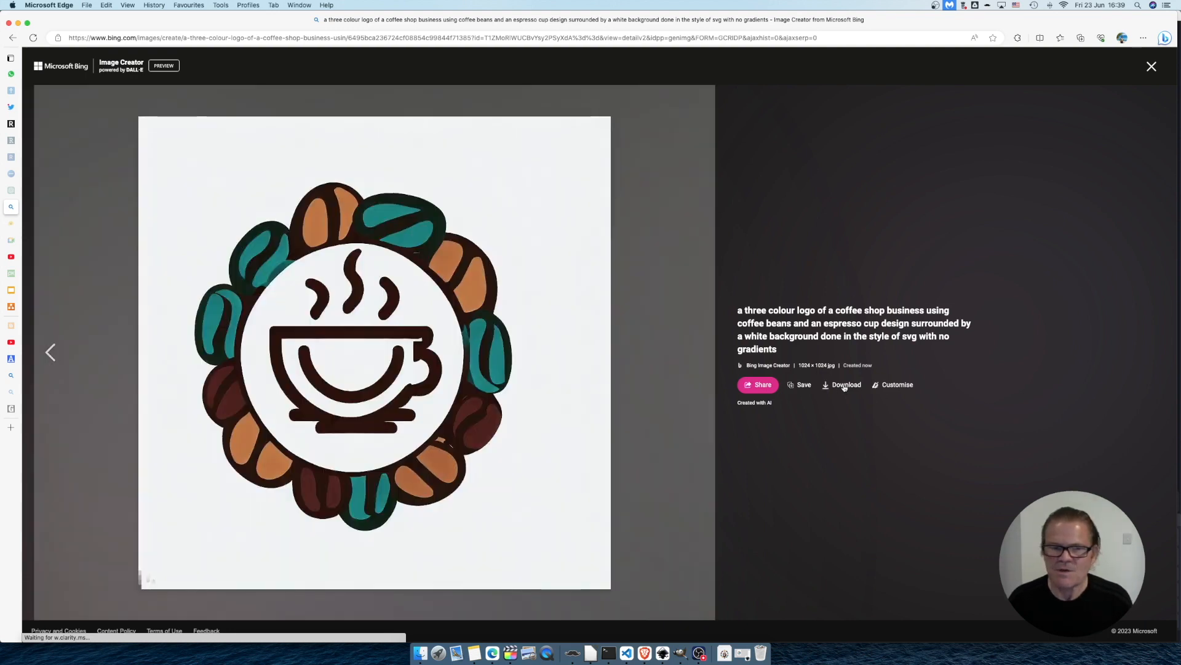
pyautogui.click(845, 385)
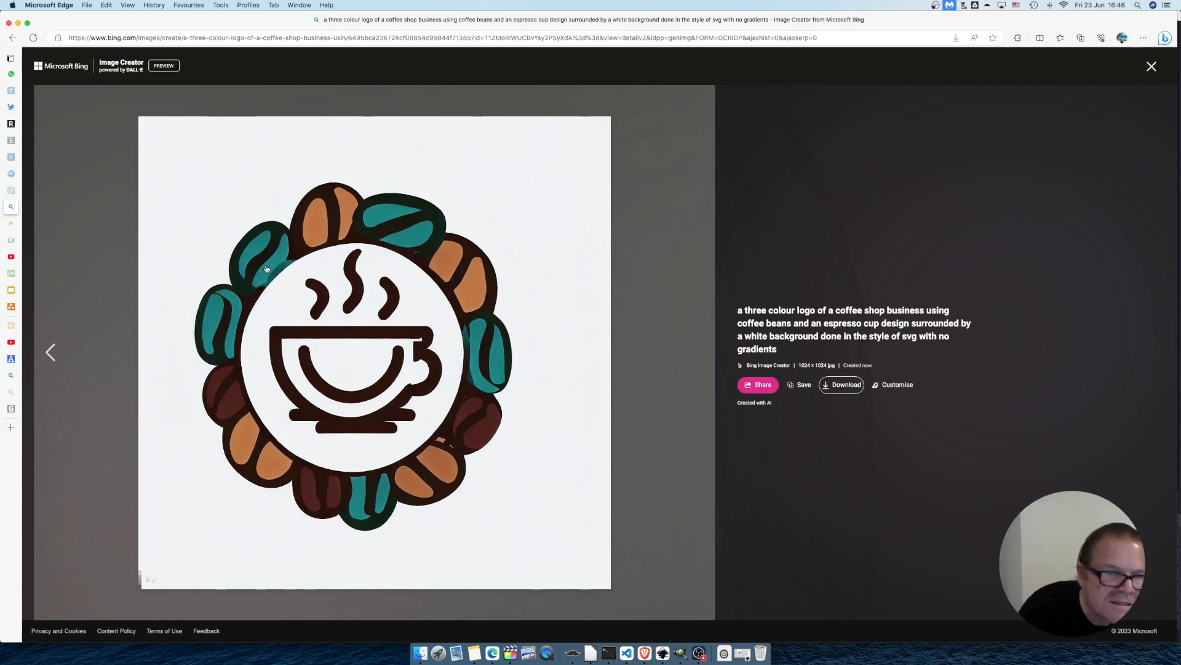
pyautogui.click(1152, 67)
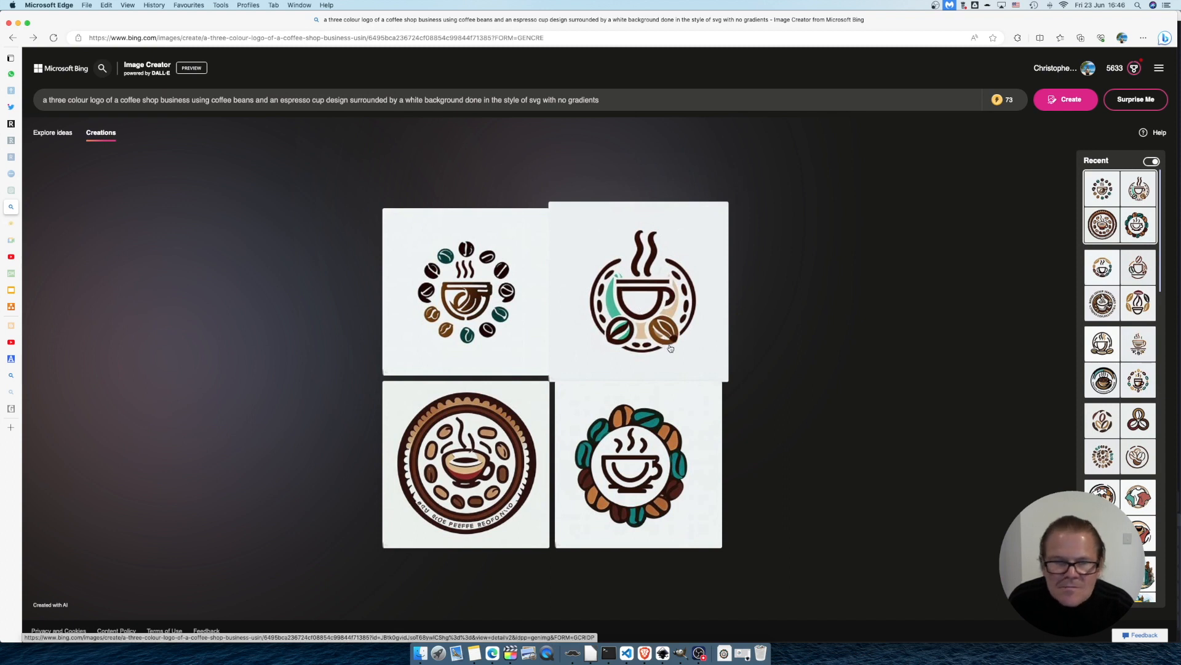
# Generate another set from the same prompt and open the logo with a cup between a dark green and an orange-red bean.
pyautogui.click(1043, 104)
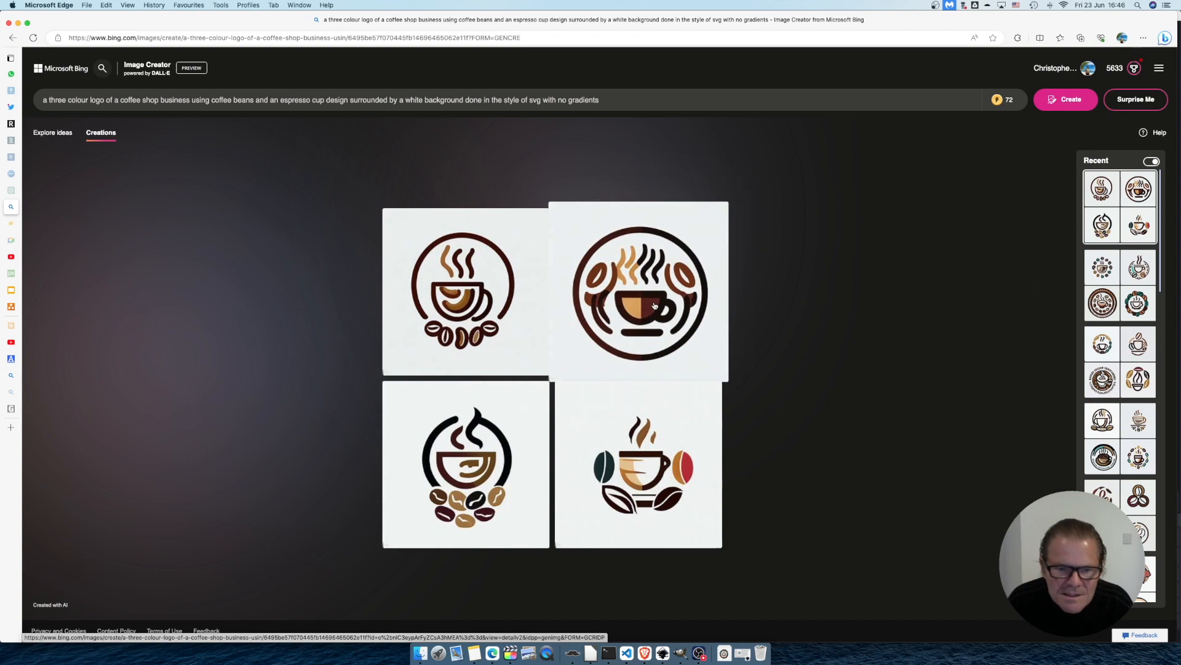
pyautogui.click(688, 468)
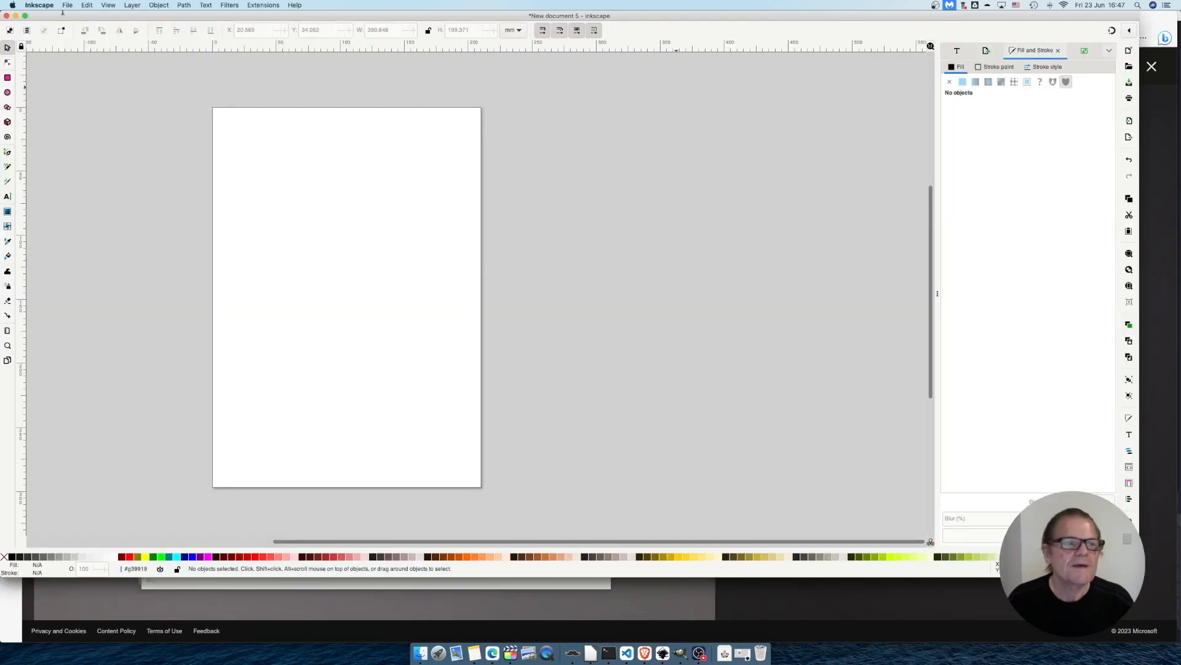
# In Inkscape, import the cup logo JPEG as an embedded image at the file's own DPI and move it over the page's right edge.
pyautogui.click(66, 6)
pyautogui.click(88, 107)
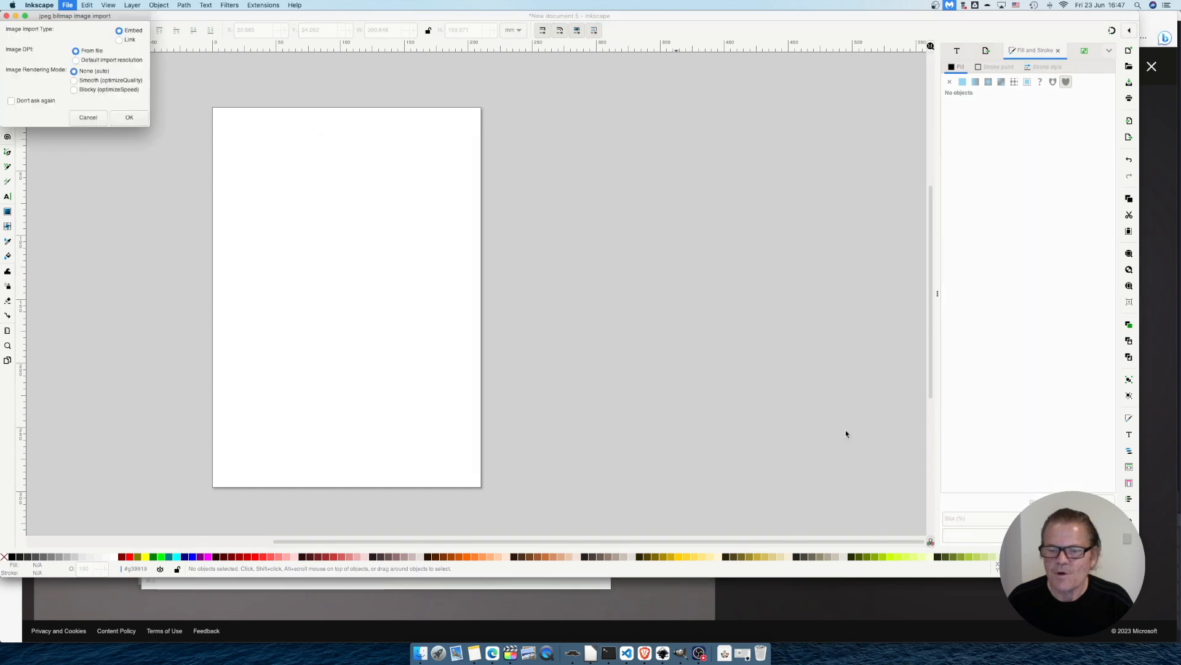
pyautogui.press('Return')
pyautogui.moveTo(846, 432); pyautogui.dragTo(382, 282)
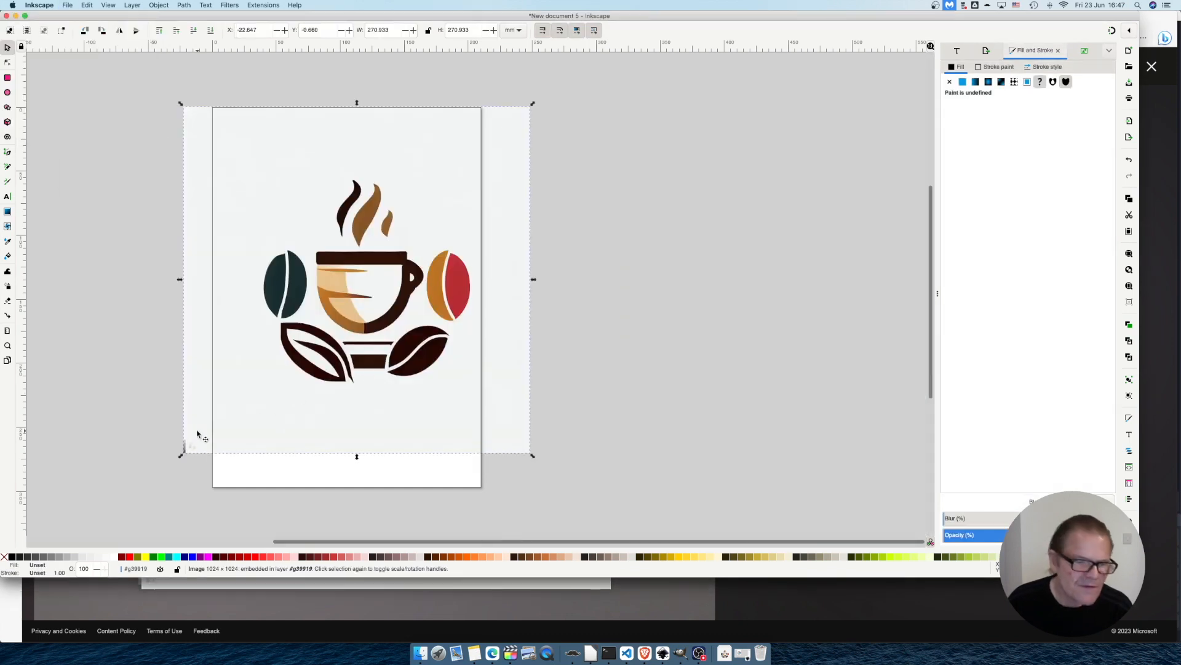
pyautogui.moveTo(296, 427); pyautogui.dragTo(372, 420)
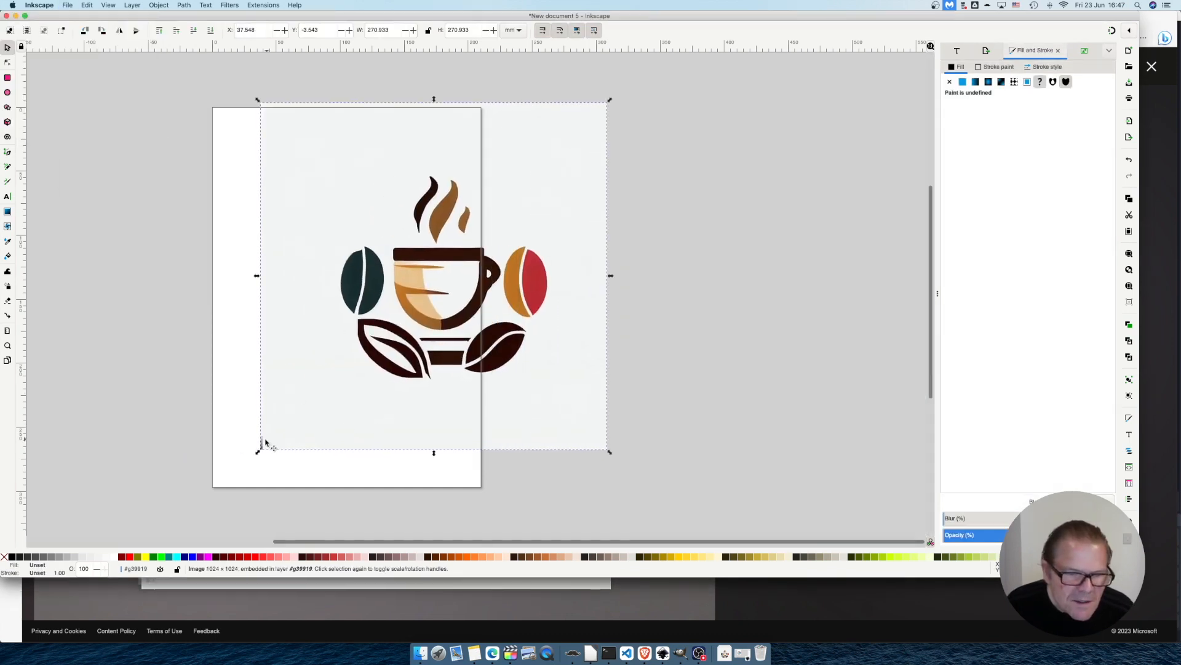
pyautogui.click(8, 93)
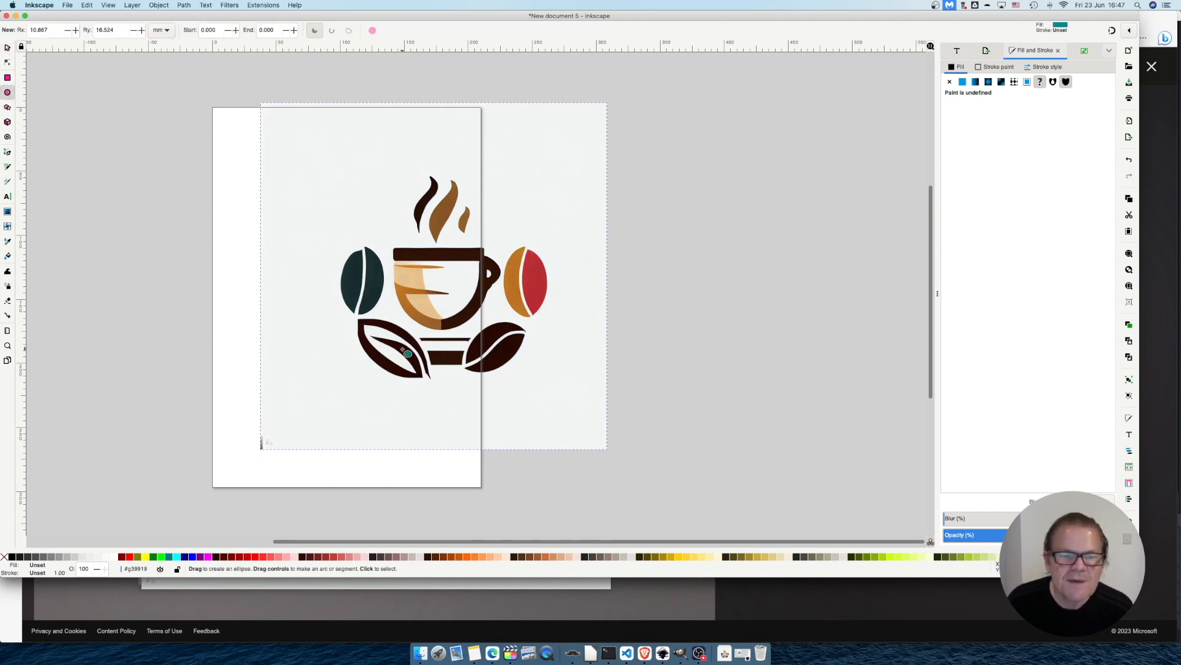
pyautogui.moveTo(444, 280); pyautogui.dragTo(573, 407)
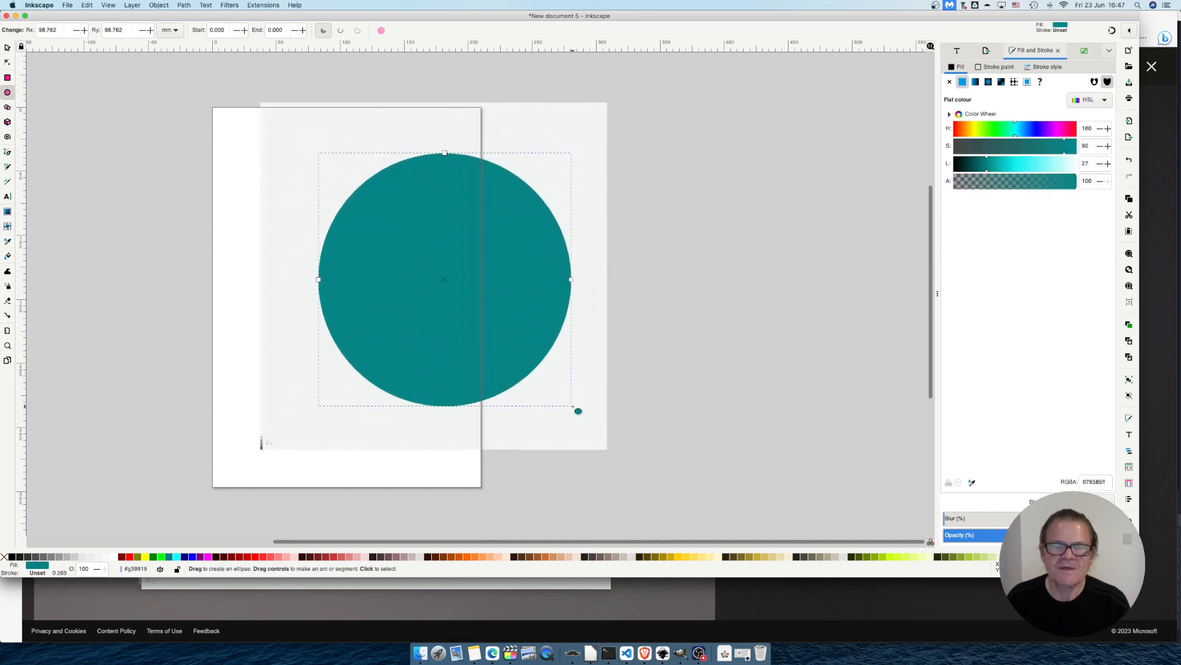
pyautogui.click(7, 47)
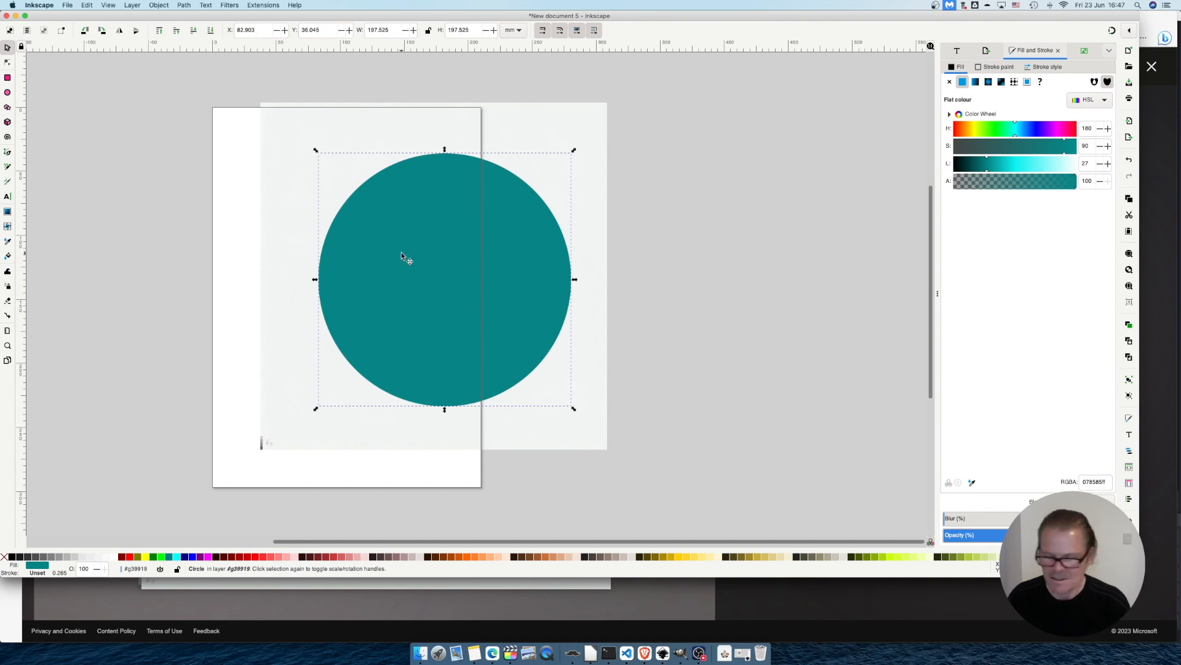
pyautogui.press('Delete')
pyautogui.press('r')
pyautogui.moveTo(338, 166); pyautogui.dragTo(558, 403)
pyautogui.press('b')
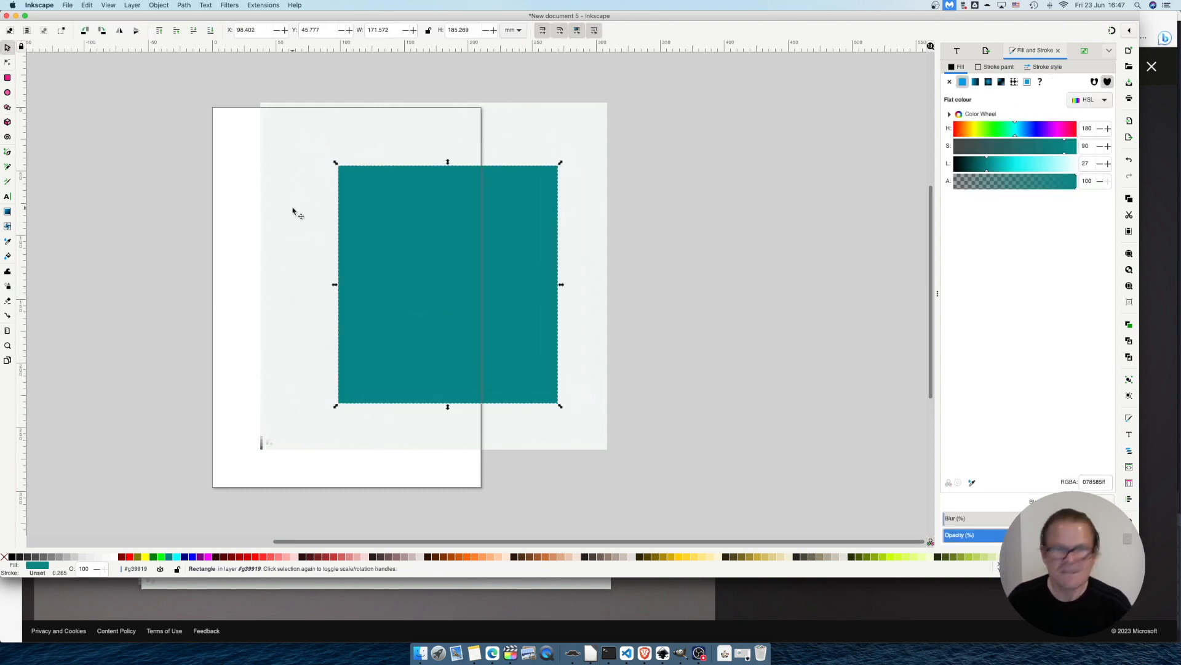
pyautogui.press('Delete')
# Draw a closed twelve-point outline around the cup, steam and beans with the Pen tool, excluding the watermark corner.
pyautogui.click(387, 180)
pyautogui.click(334, 235)
pyautogui.click(315, 310)
pyautogui.click(335, 365)
pyautogui.click(388, 401)
pyautogui.click(481, 400)
pyautogui.click(540, 378)
pyautogui.click(563, 320)
pyautogui.click(566, 250)
pyautogui.click(525, 189)
pyautogui.click(480, 162)
pyautogui.click(440, 158)
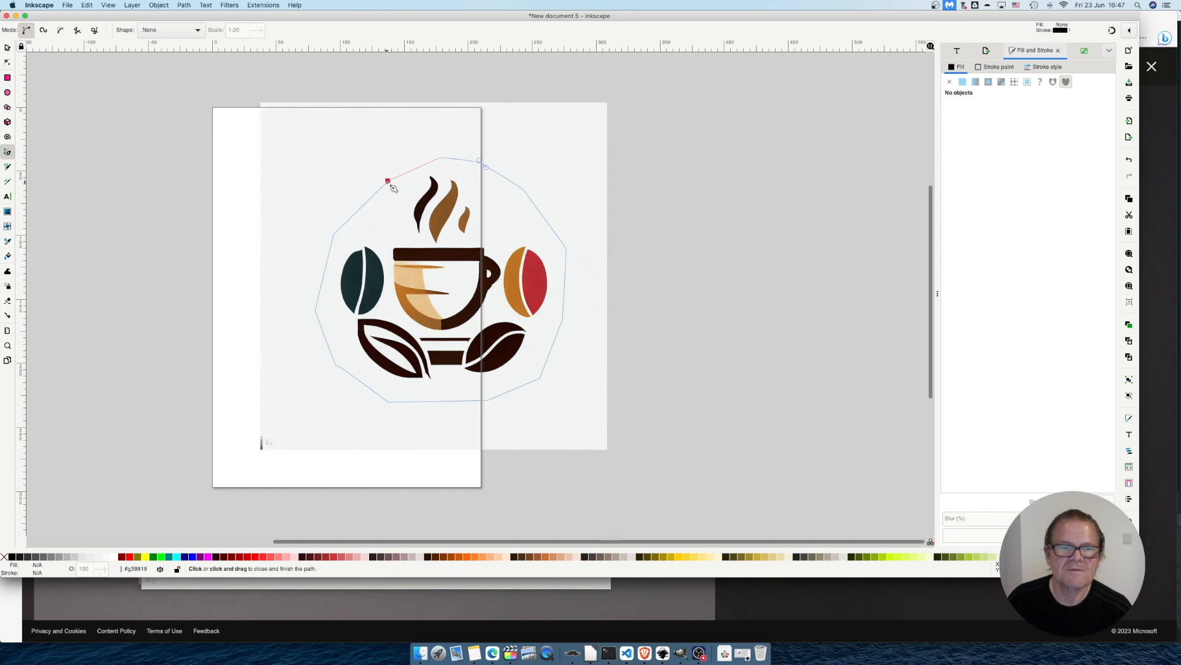
pyautogui.click(388, 181)
# Clip the logo image to the drawn outline and move the clipped logo onto the page.
pyautogui.click(7, 47)
pyautogui.moveTo(651, 90); pyautogui.dragTo(234, 471)
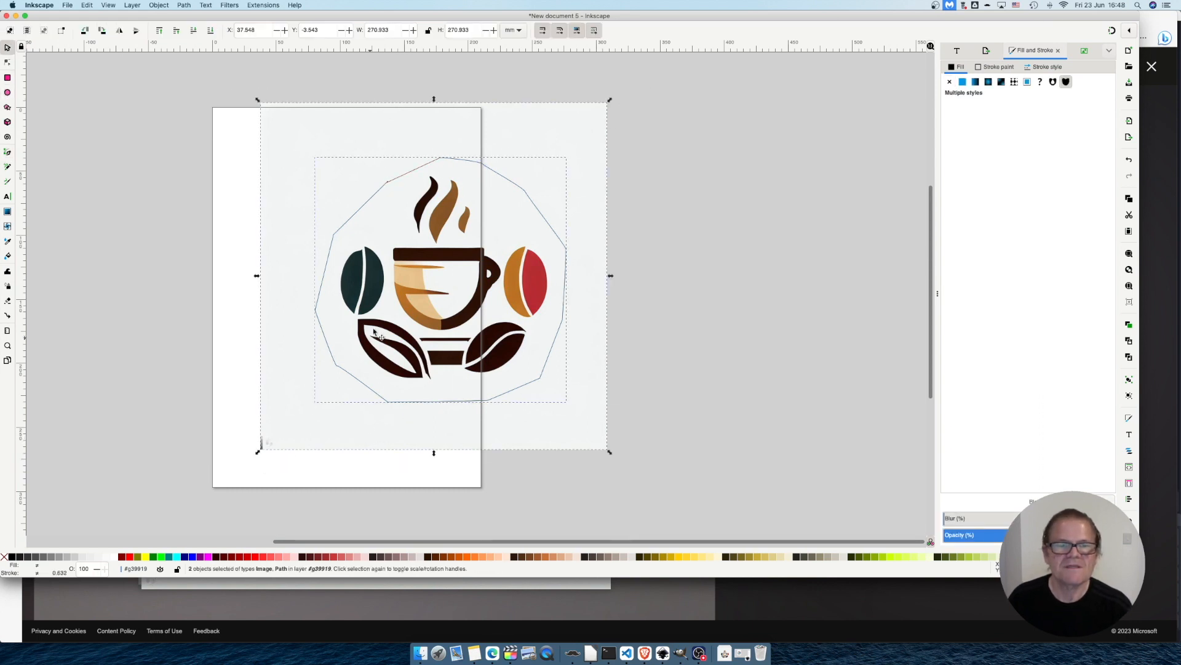
pyautogui.click(161, 6)
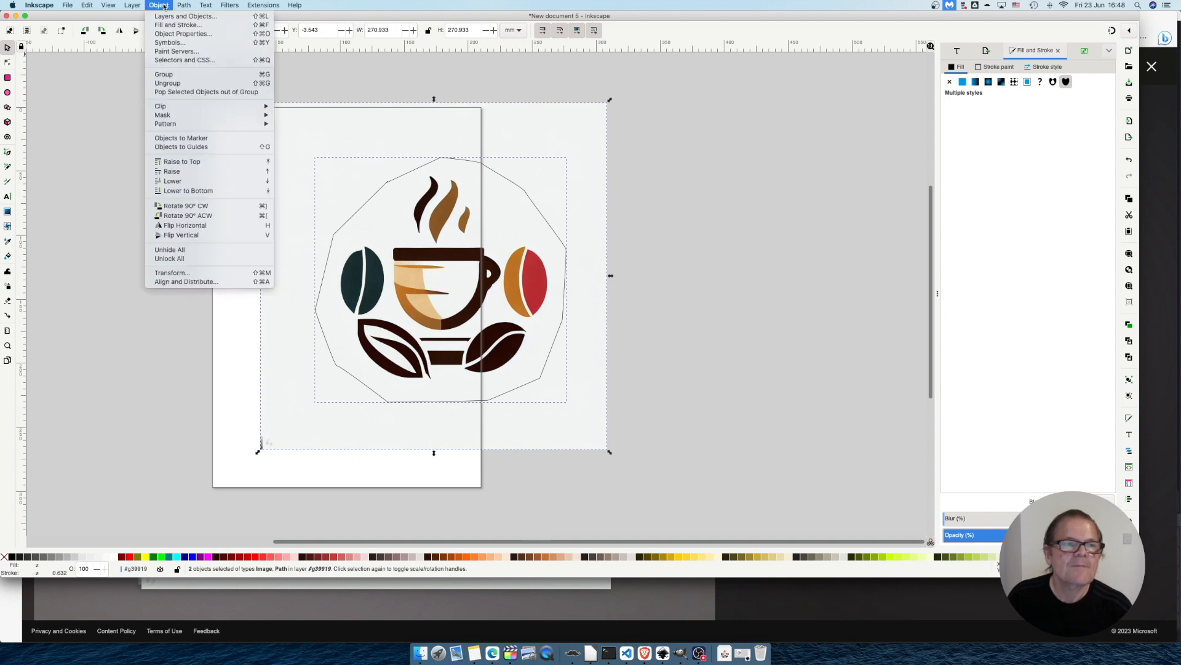
pyautogui.moveTo(165, 107)
pyautogui.click(313, 105)
pyautogui.moveTo(532, 265); pyautogui.dragTo(445, 266)
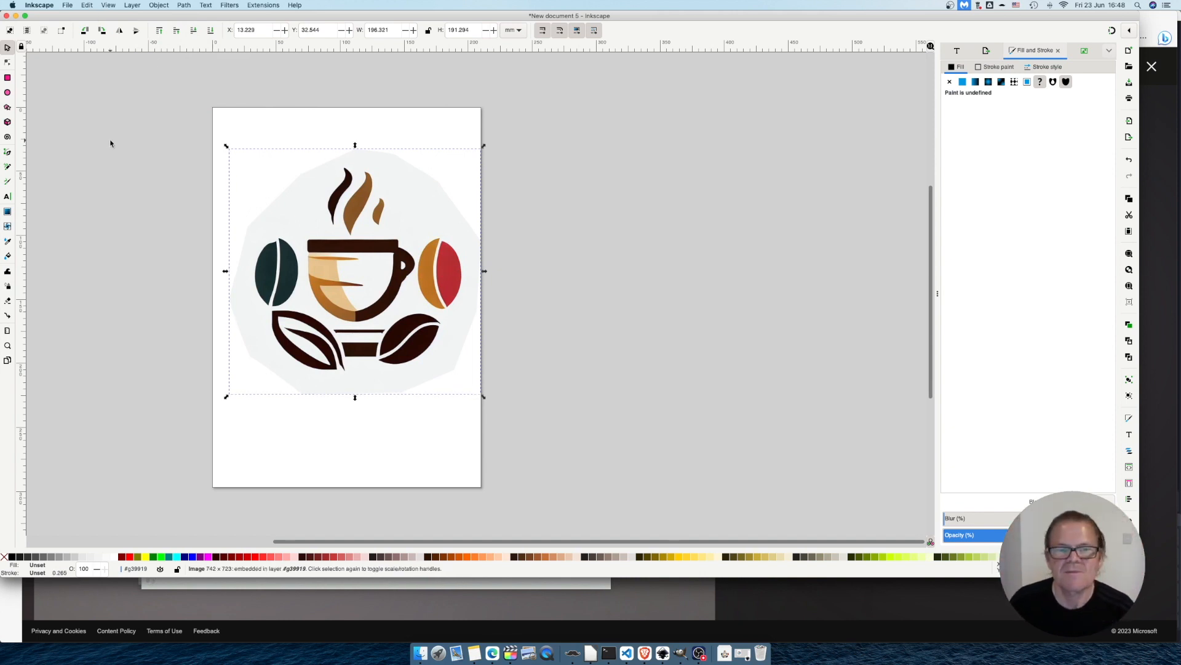
# Move the clipped original off the page's left side and place its bitmap copy on the page.
pyautogui.moveTo(358, 212); pyautogui.dragTo(650, 228)
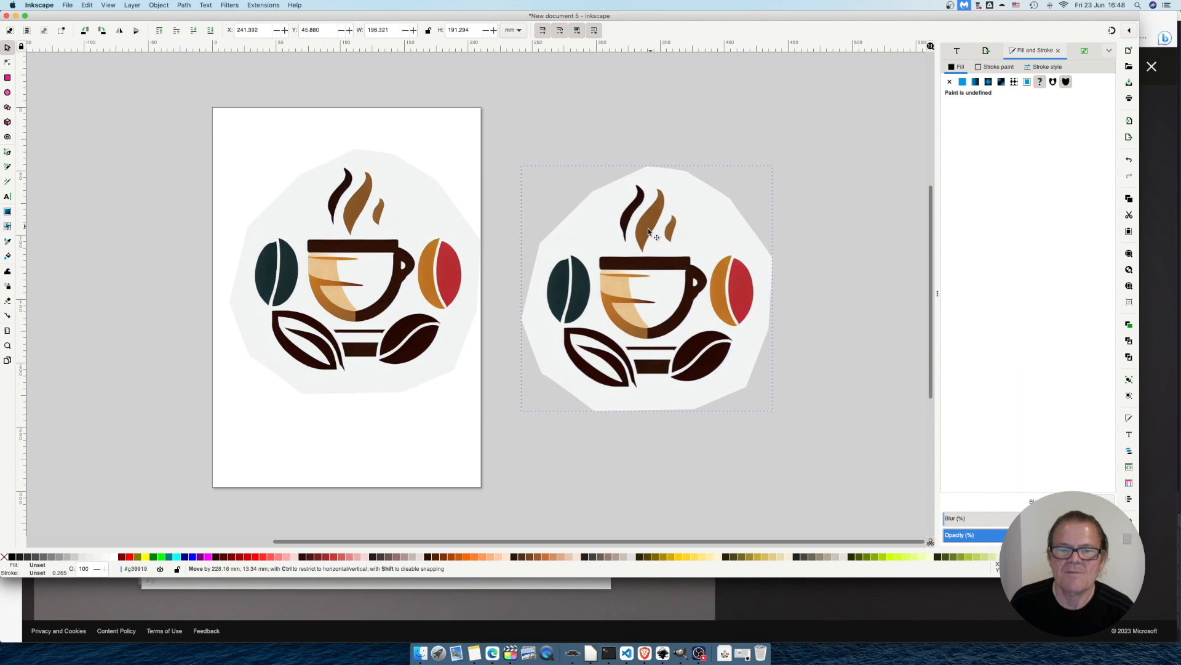
pyautogui.moveTo(418, 211); pyautogui.dragTo(135, 263)
pyautogui.moveTo(730, 222); pyautogui.dragTo(434, 206)
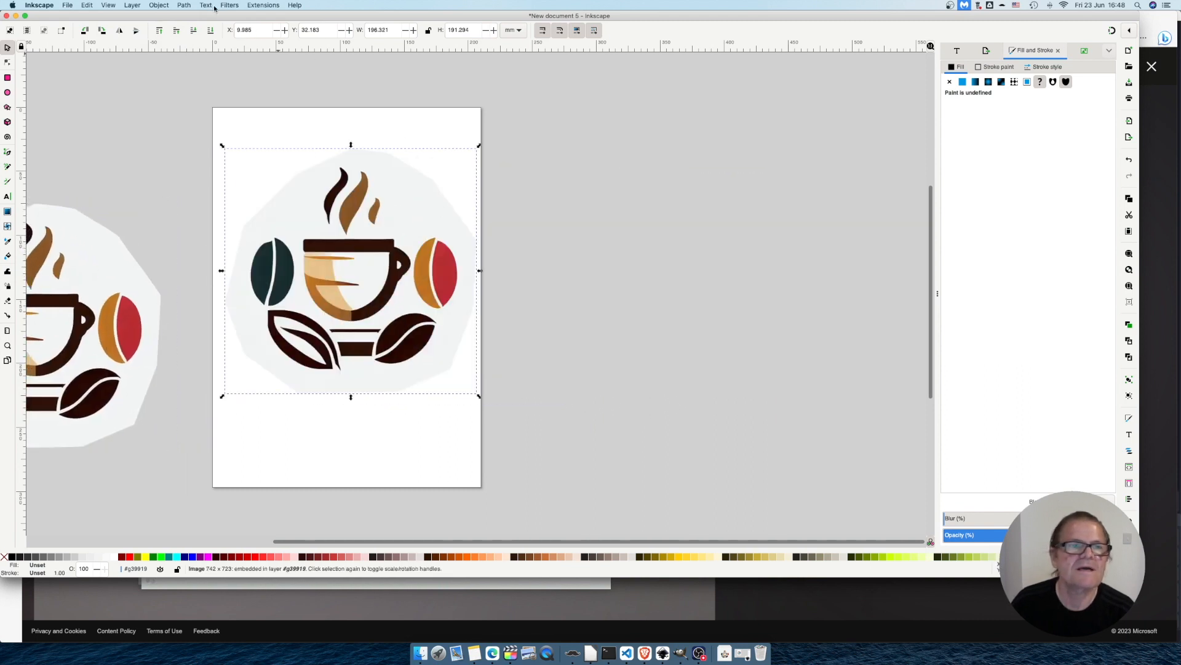
# Trace the bitmap copy in multicolour mode with Colours detection, 8 scans and background removal, and inspect the cup's traced edges.
pyautogui.click(184, 5)
pyautogui.click(199, 37)
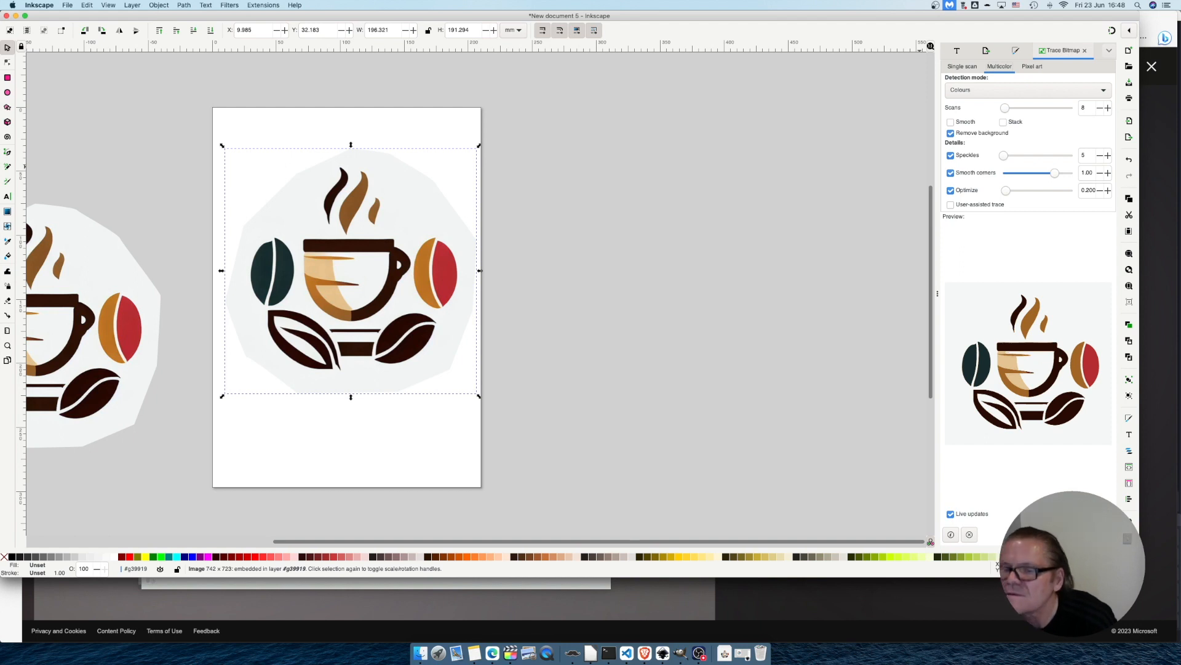
pyautogui.click(440, 269)
pyautogui.moveTo(439, 269)
pyautogui.mouseDown()
pyautogui.moveTo(603, 267)
pyautogui.moveTo(700, 286)
pyautogui.moveTo(434, 285)
pyautogui.mouseUp()
pyautogui.scroll(8, 314, 317)
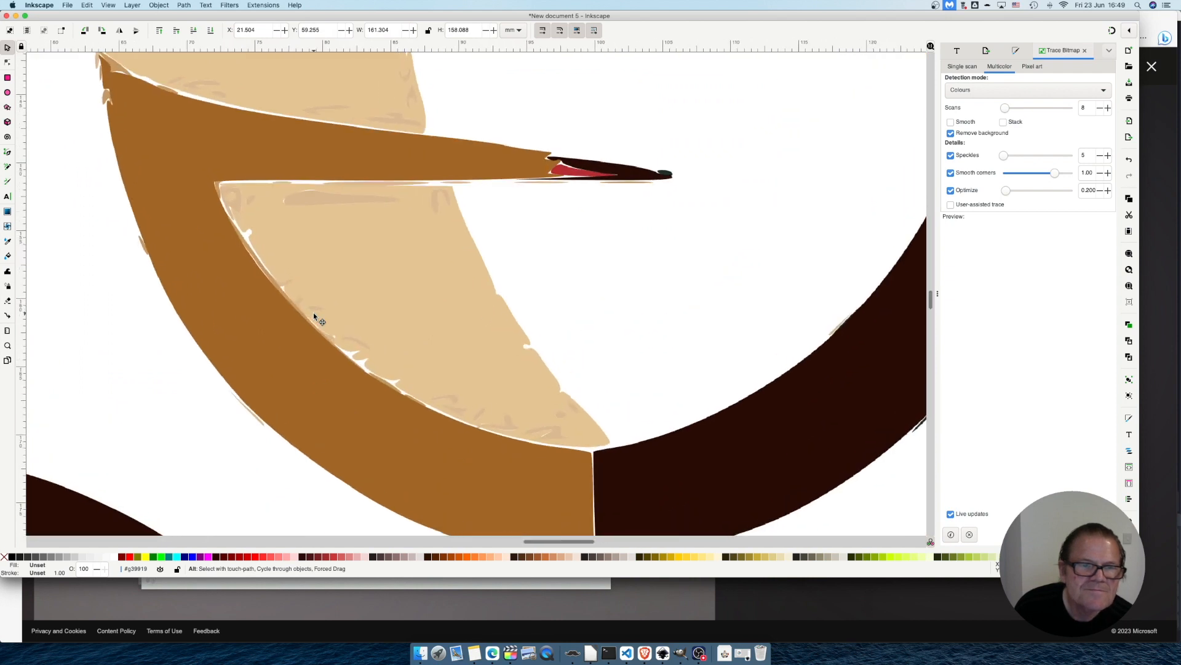
pyautogui.scroll(-1, 314, 317)
pyautogui.scroll(-6, 363, 315)
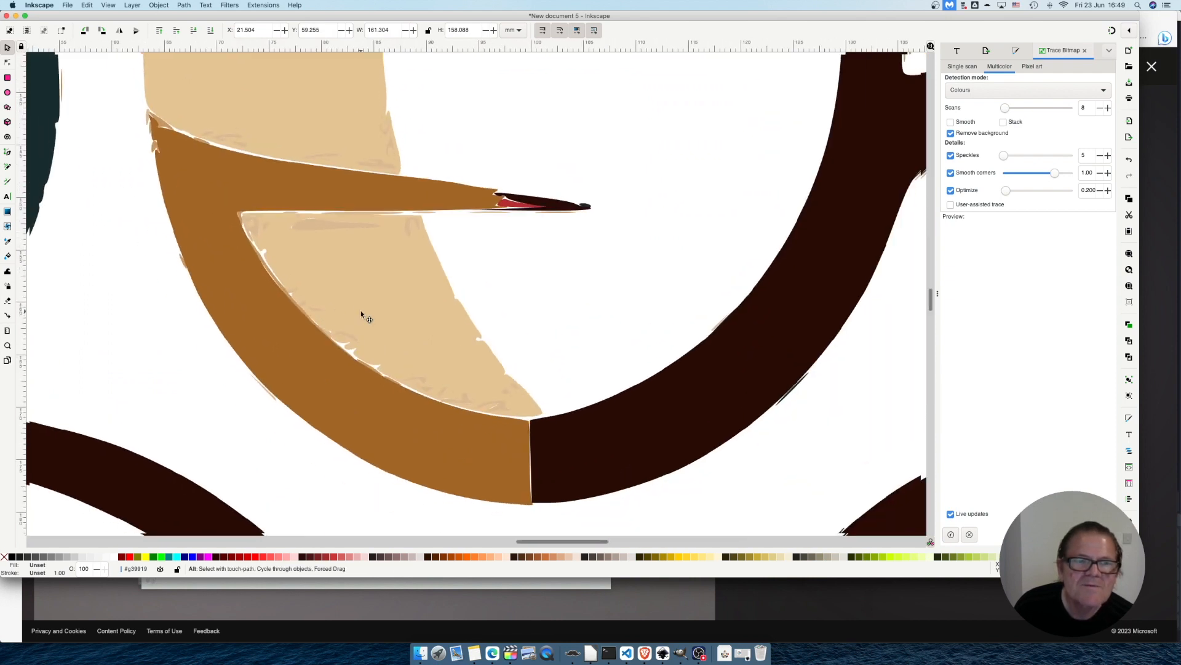
# Ungroup the traced logo into its separate colour paths and clear the selection.
pyautogui.moveTo(540, 166); pyautogui.dragTo(269, 397)
pyautogui.click(159, 5)
pyautogui.moveTo(184, 4)
pyautogui.click(208, 123)
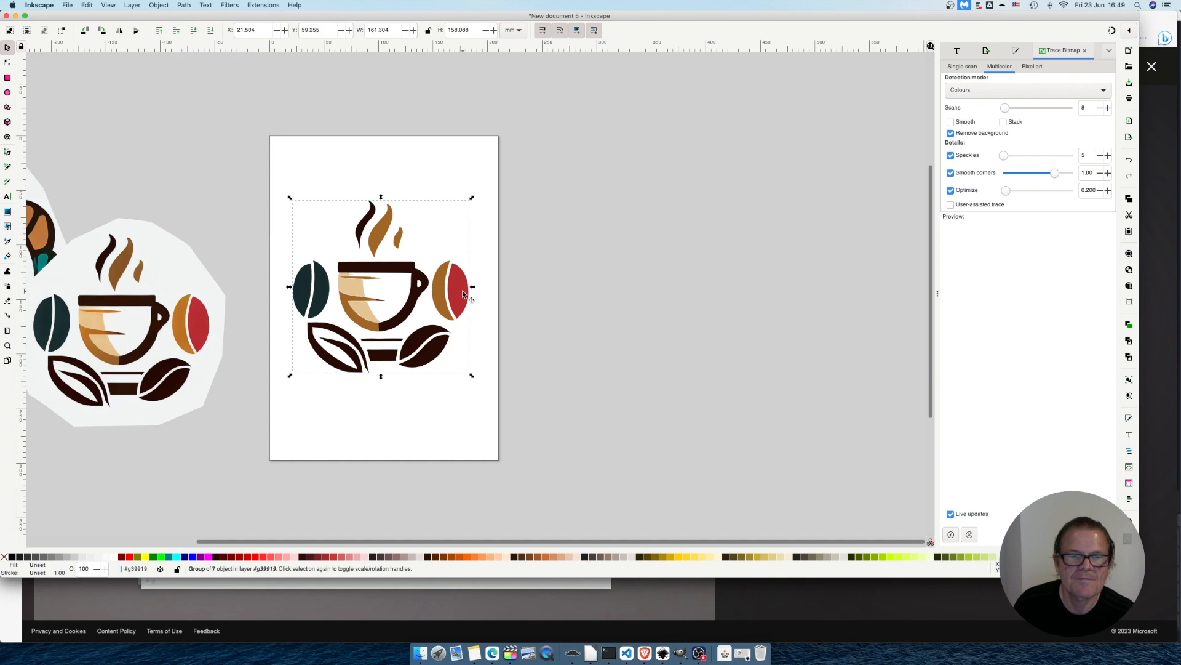
pyautogui.click(158, 6)
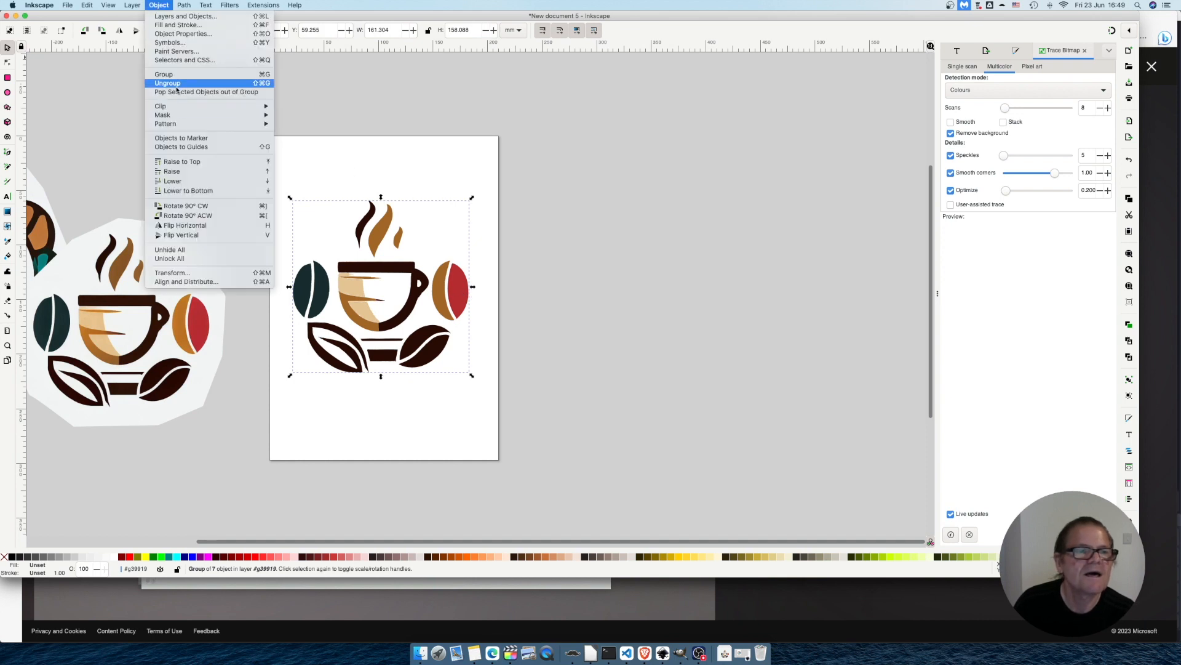
pyautogui.click(528, 208)
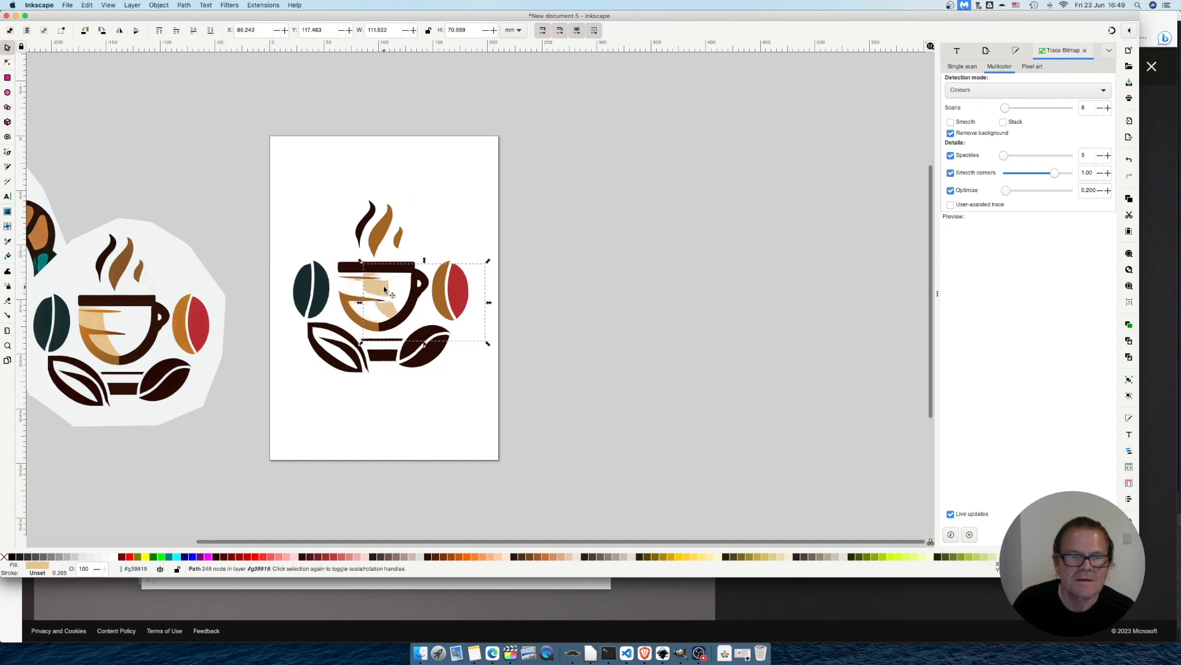
# Break apart the dark teal and dark brown traced paths into separate shapes and clear the selection.
pyautogui.click(372, 264)
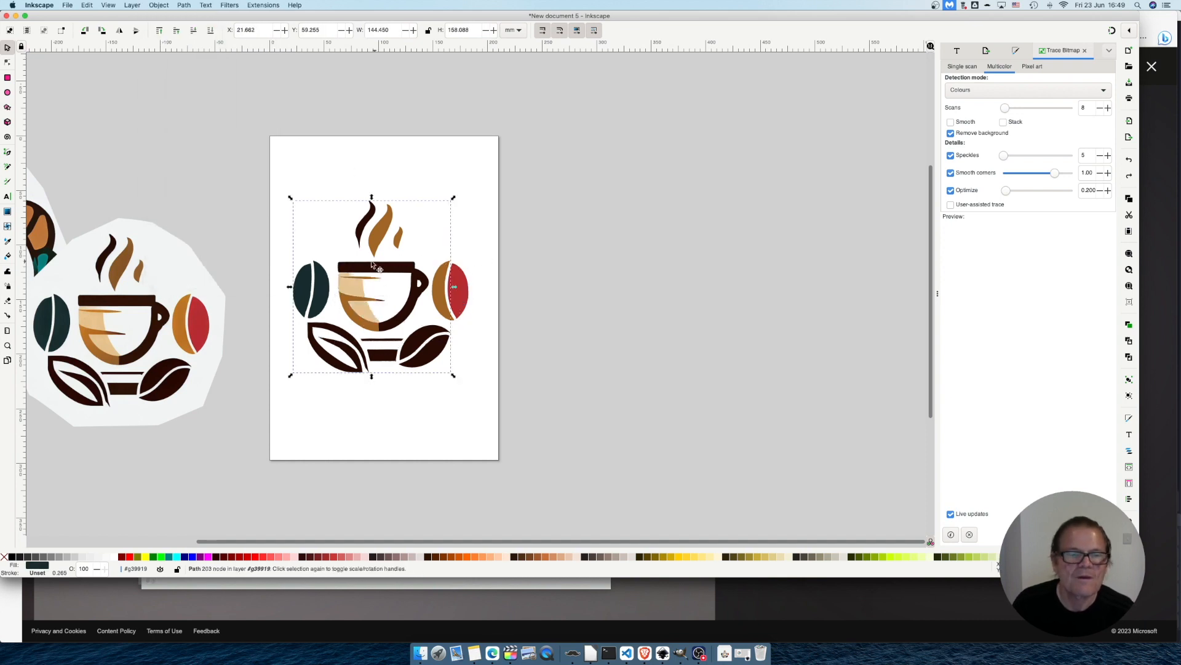
pyautogui.click(159, 5)
pyautogui.click(174, 83)
pyautogui.click(184, 5)
pyautogui.click(203, 122)
pyautogui.click(184, 5)
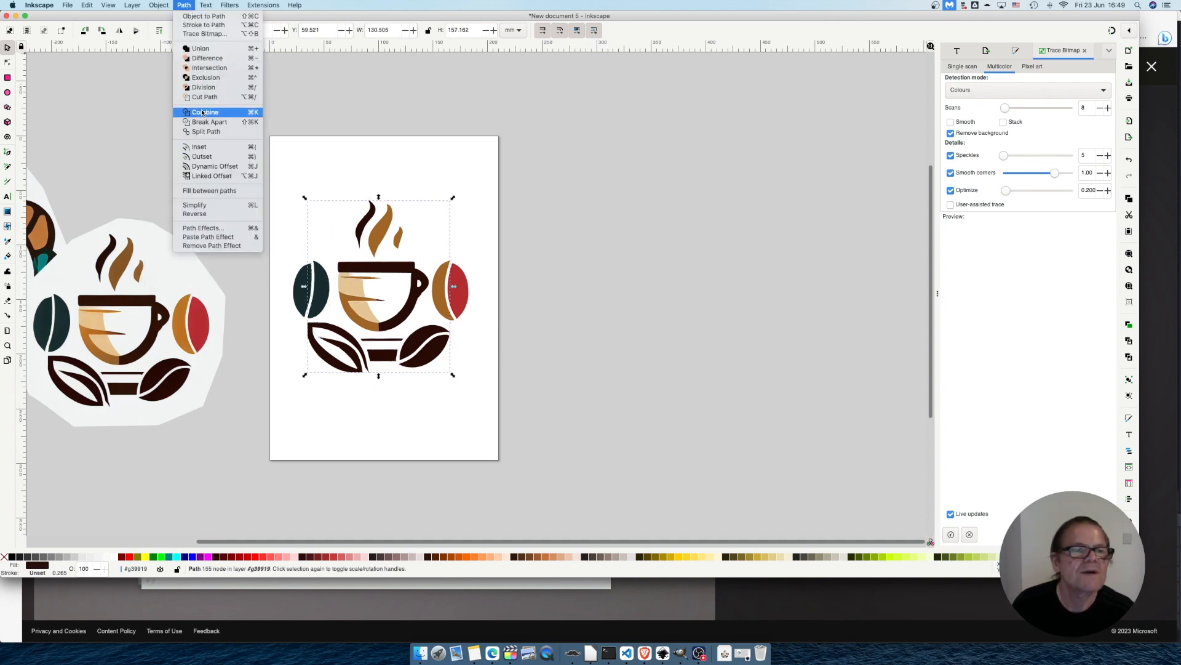
pyautogui.click(203, 120)
pyautogui.click(490, 266)
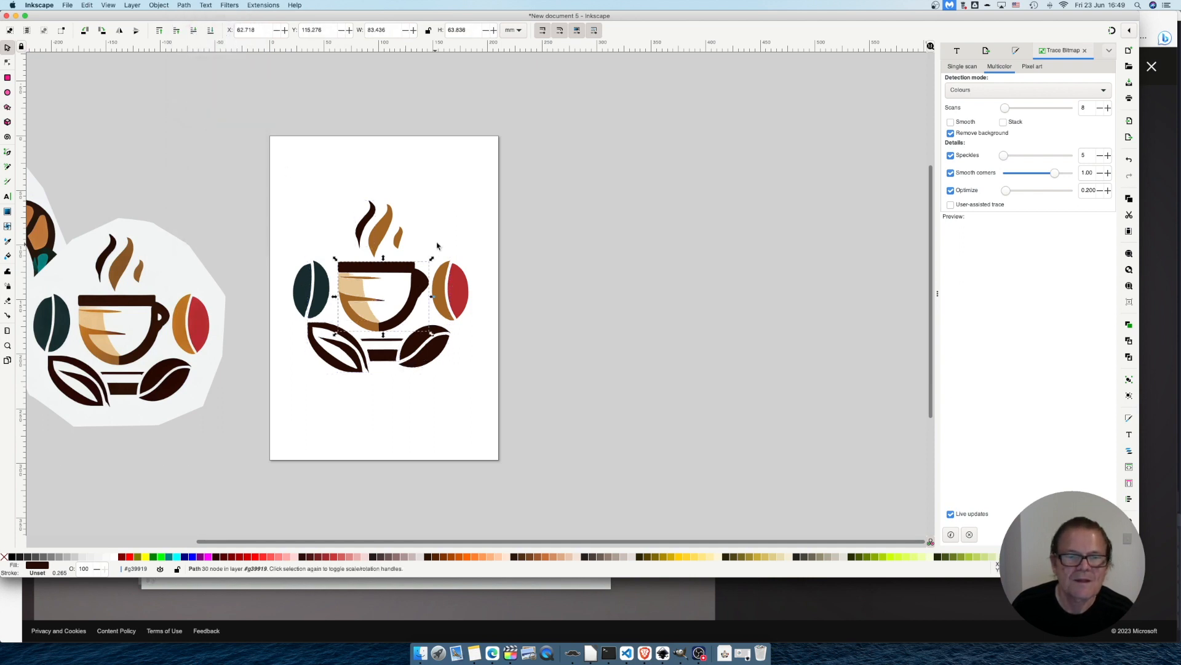
# Cut the handle opening out of the dark brown cup shape with the Difference operation.
pyautogui.moveTo(447, 234); pyautogui.dragTo(412, 302)
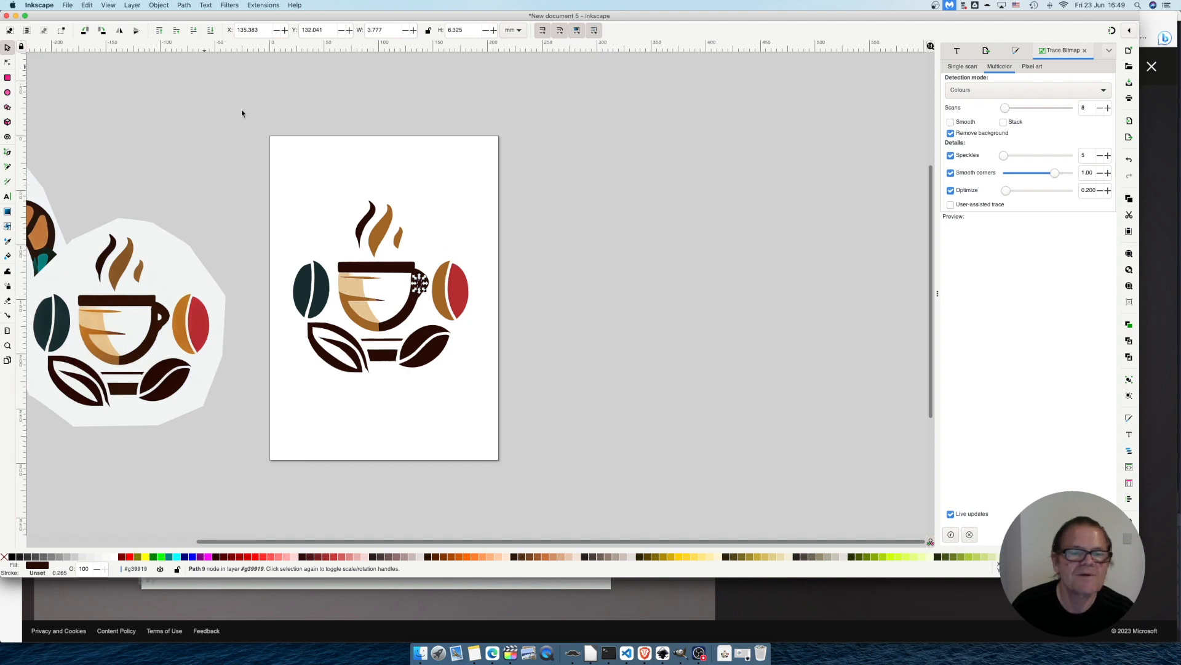
pyautogui.keyDown('shift'); pyautogui.click(399, 269); pyautogui.keyUp('shift')
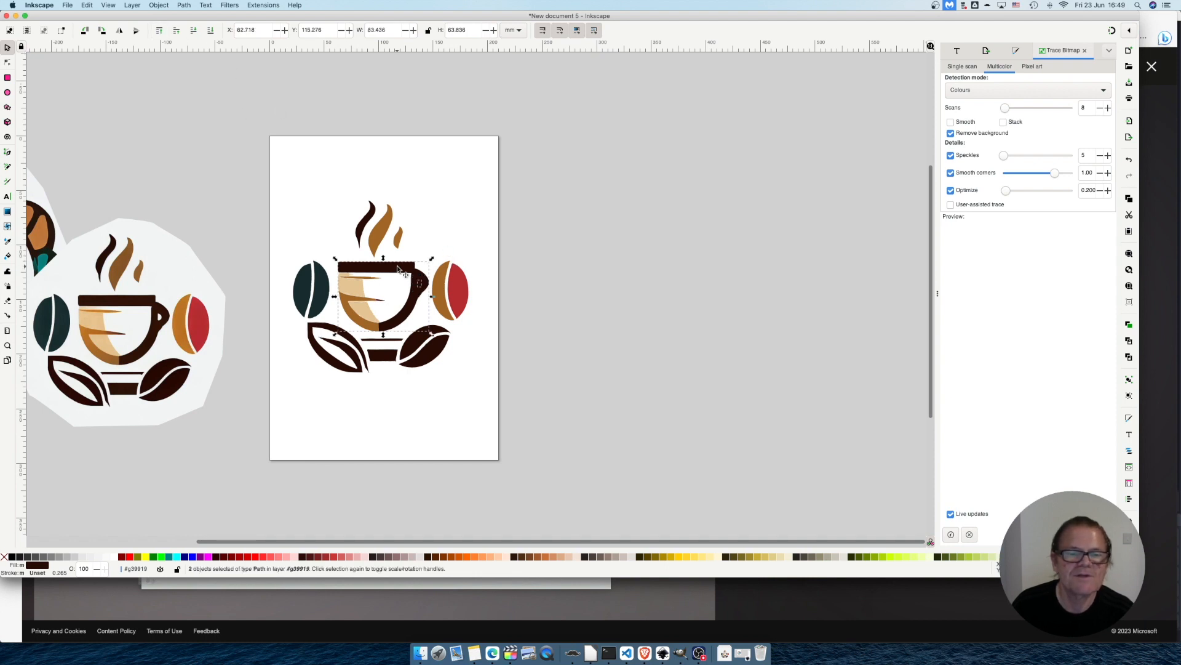
pyautogui.click(188, 8)
pyautogui.click(204, 61)
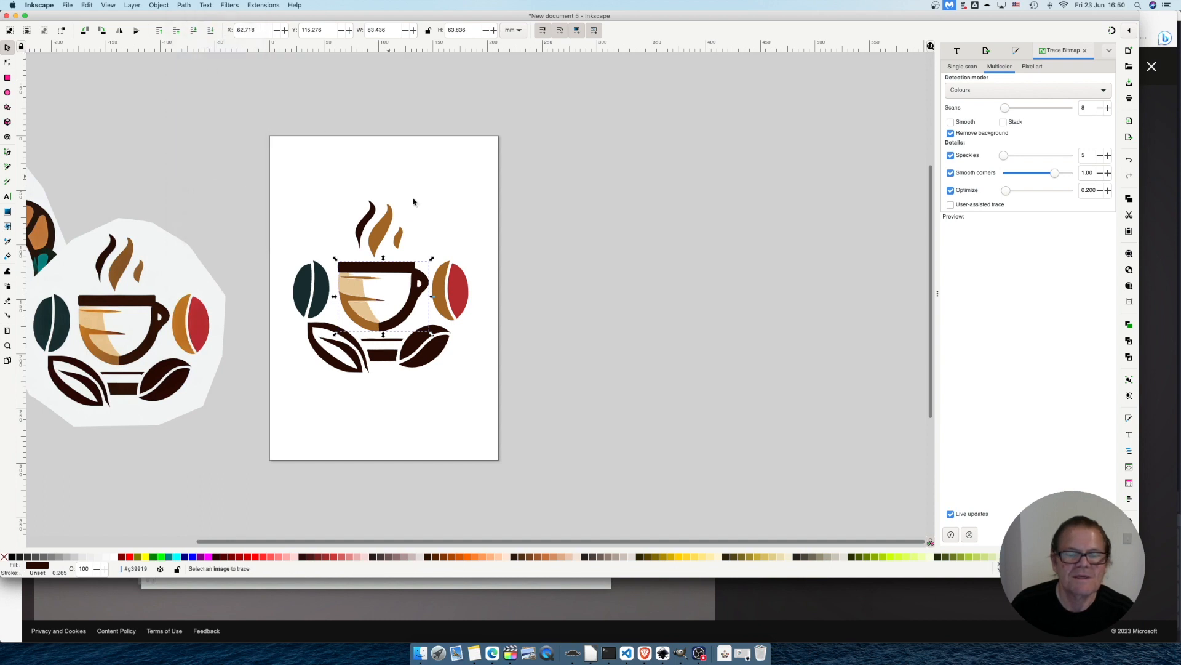
pyautogui.click(518, 345)
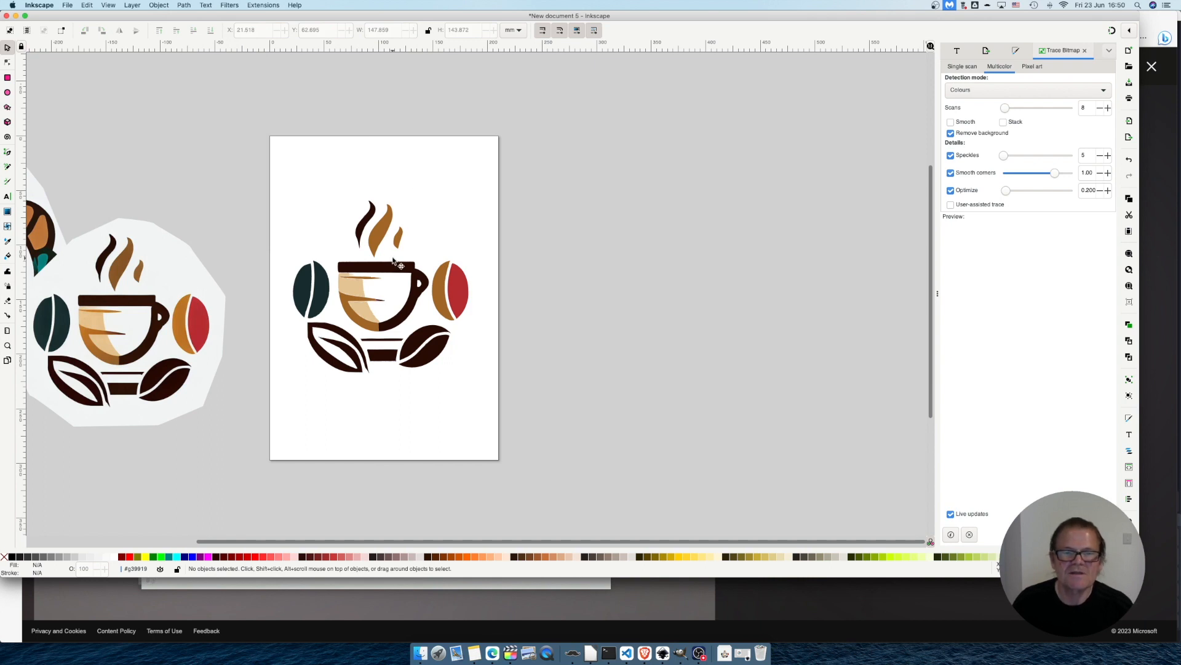
pyautogui.click(385, 237)
pyautogui.keyDown('shift'); pyautogui.click(377, 234); pyautogui.keyUp('shift')
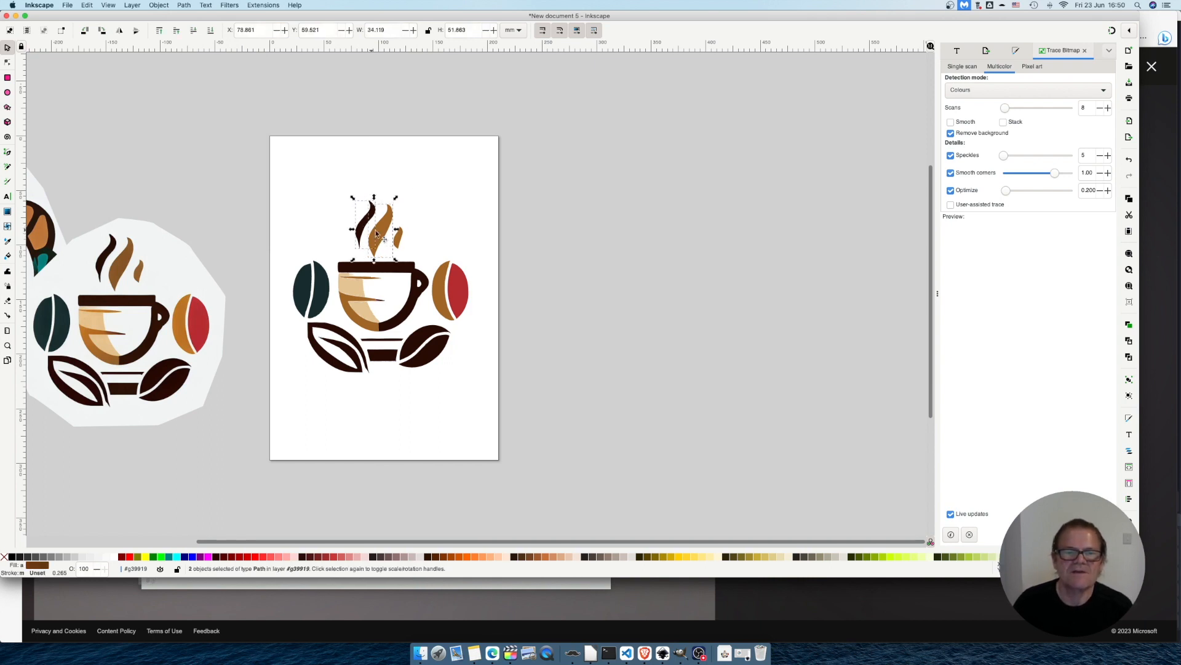
pyautogui.keyDown('shift'); pyautogui.click(400, 236); pyautogui.keyUp('shift')
pyautogui.keyDown('shift'); pyautogui.click(308, 284); pyautogui.keyUp('shift')
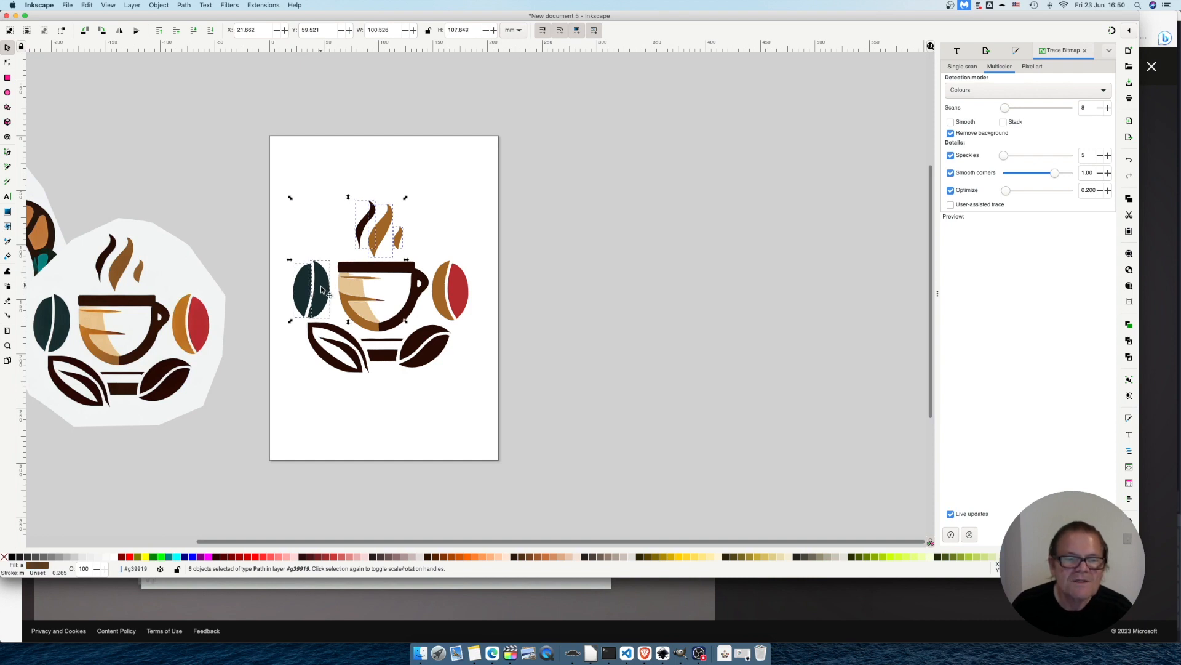
pyautogui.keyDown('shift'); pyautogui.click(332, 333); pyautogui.keyUp('shift')
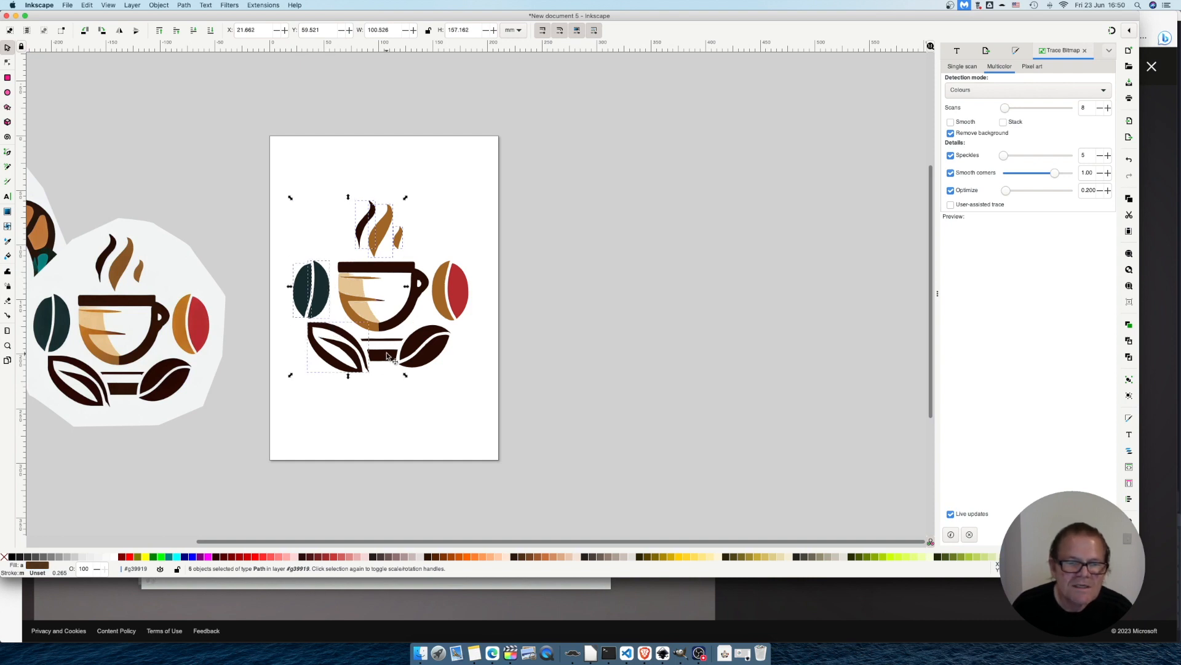
pyautogui.keyDown('shift'); pyautogui.click(438, 354); pyautogui.keyUp('shift')
pyautogui.click(506, 279)
# Break apart the red traced path so the red bean half can be selected separately.
pyautogui.click(458, 289)
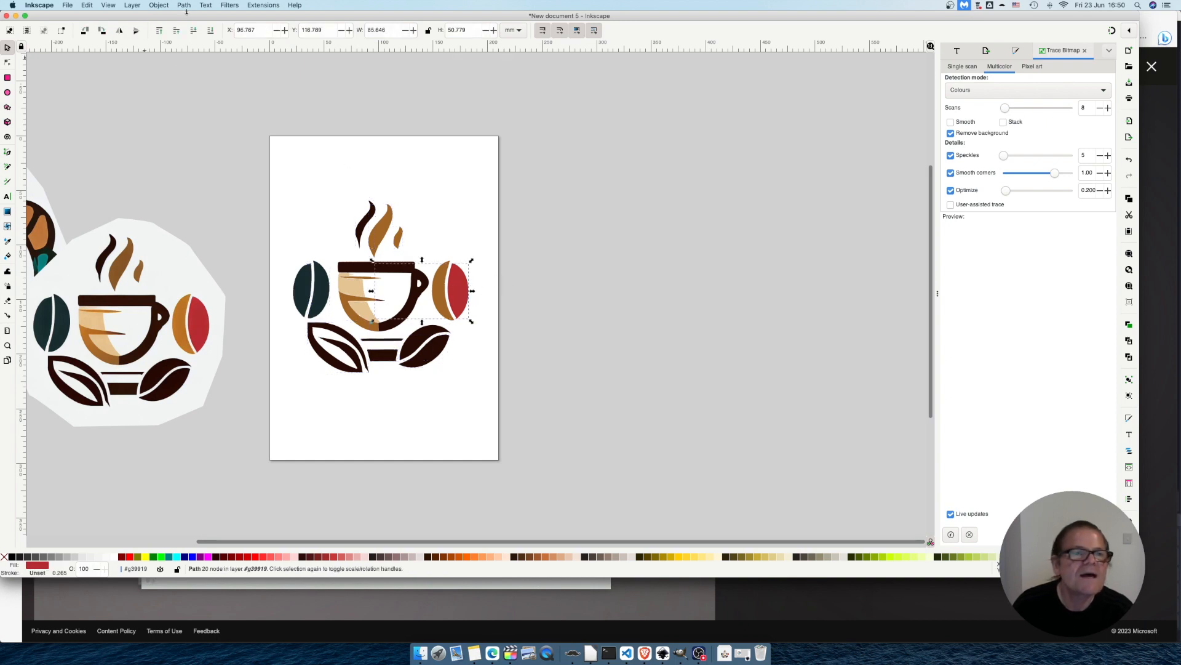
pyautogui.click(184, 6)
pyautogui.click(203, 116)
pyautogui.click(460, 293)
# Select all the main steam, bean, leaf, saucer and cup shapes together and move them off the page's right side.
pyautogui.click(384, 227)
pyautogui.keyDown('shift'); pyautogui.click(403, 237); pyautogui.keyUp('shift')
pyautogui.keyDown('shift'); pyautogui.click(311, 289); pyautogui.keyUp('shift')
pyautogui.keyDown('shift'); pyautogui.click(336, 344); pyautogui.keyUp('shift')
pyautogui.keyDown('shift'); pyautogui.click(386, 346); pyautogui.keyUp('shift')
pyautogui.keyDown('shift'); pyautogui.click(385, 340); pyautogui.keyUp('shift')
pyautogui.keyDown('shift'); pyautogui.click(416, 337); pyautogui.keyUp('shift')
pyautogui.keyDown('shift'); pyautogui.click(434, 353); pyautogui.keyUp('shift')
pyautogui.keyDown('shift'); pyautogui.click(458, 301); pyautogui.keyUp('shift')
pyautogui.keyDown('shift'); pyautogui.click(440, 294); pyautogui.keyUp('shift')
pyautogui.keyDown('shift'); pyautogui.click(409, 295); pyautogui.keyUp('shift')
pyautogui.keyDown('shift'); pyautogui.click(348, 309); pyautogui.keyUp('shift')
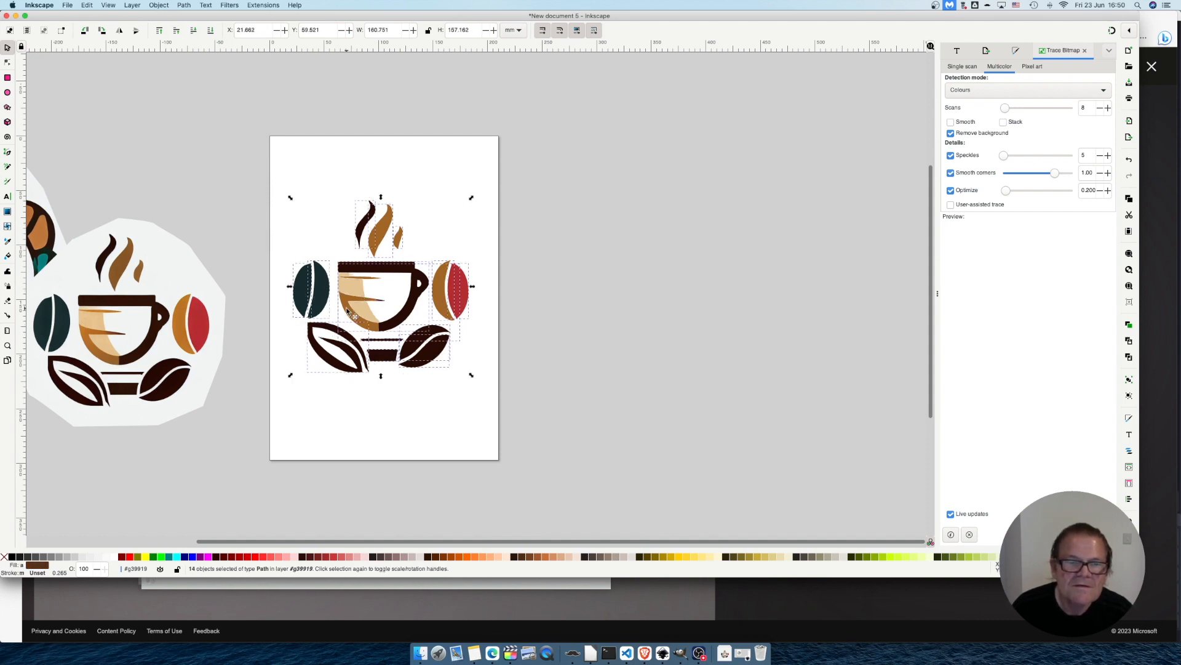
pyautogui.moveTo(391, 237); pyautogui.dragTo(654, 241)
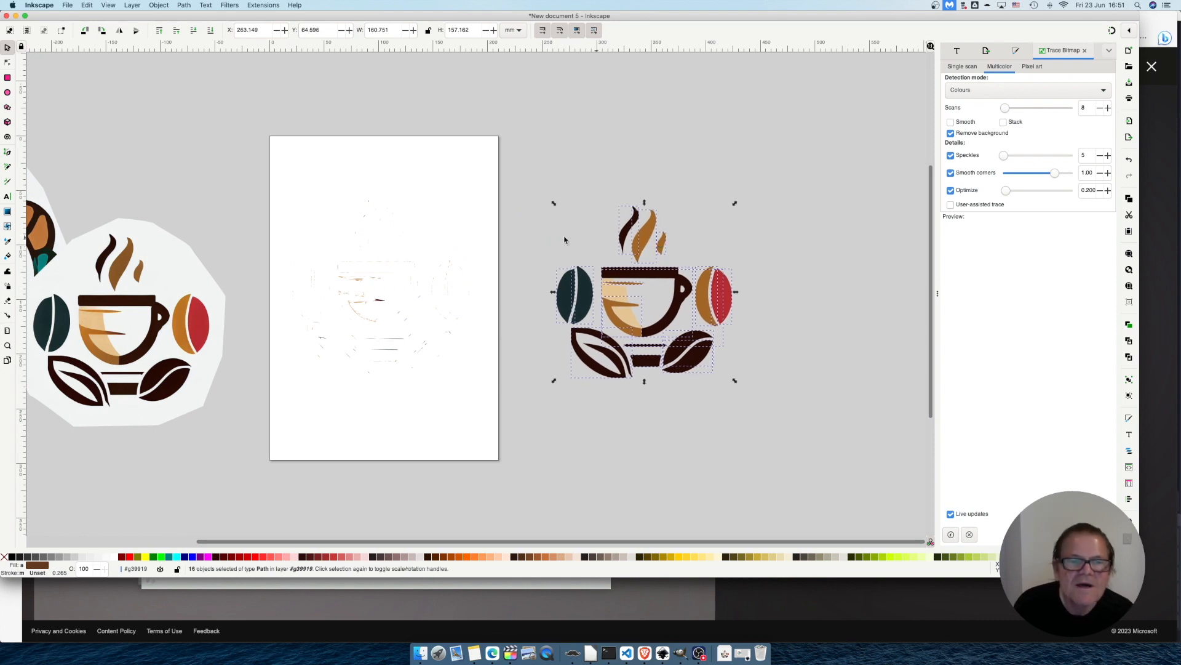
# Delete the leftover trace fragments on the page and move the clean logo shapes back onto it.
pyautogui.moveTo(277, 183)
pyautogui.mouseDown()
pyautogui.moveTo(501, 456)
pyautogui.moveTo(494, 446)
pyautogui.mouseUp()
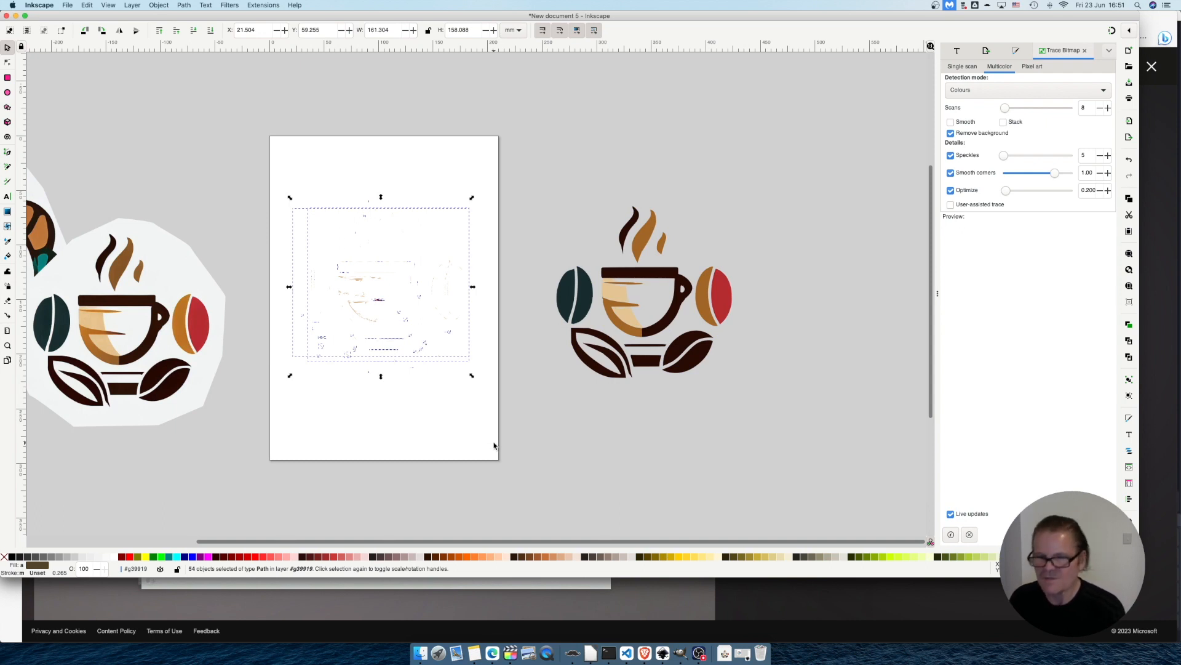
pyautogui.press('Delete')
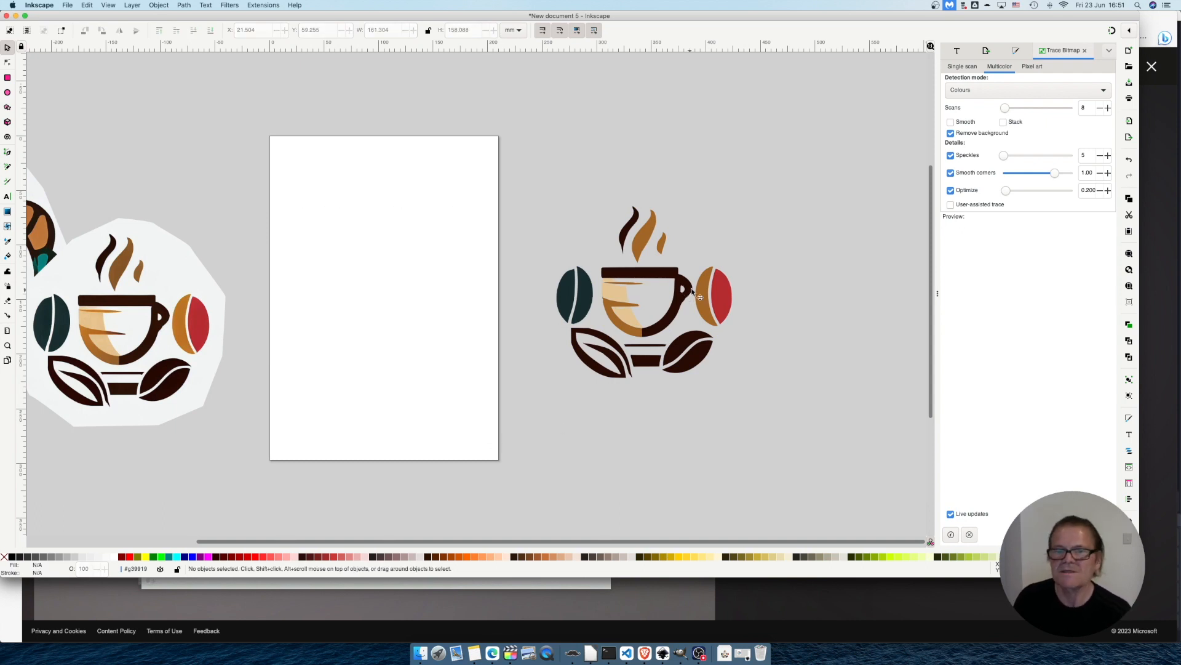
pyautogui.moveTo(784, 184); pyautogui.dragTo(524, 415)
pyautogui.moveTo(674, 302); pyautogui.dragTo(416, 299)
pyautogui.click(598, 286)
# Open the cup's tan highlight for node editing and delete the stray nodes along the upper block's top edge.
pyautogui.scroll(10, 491, 323)
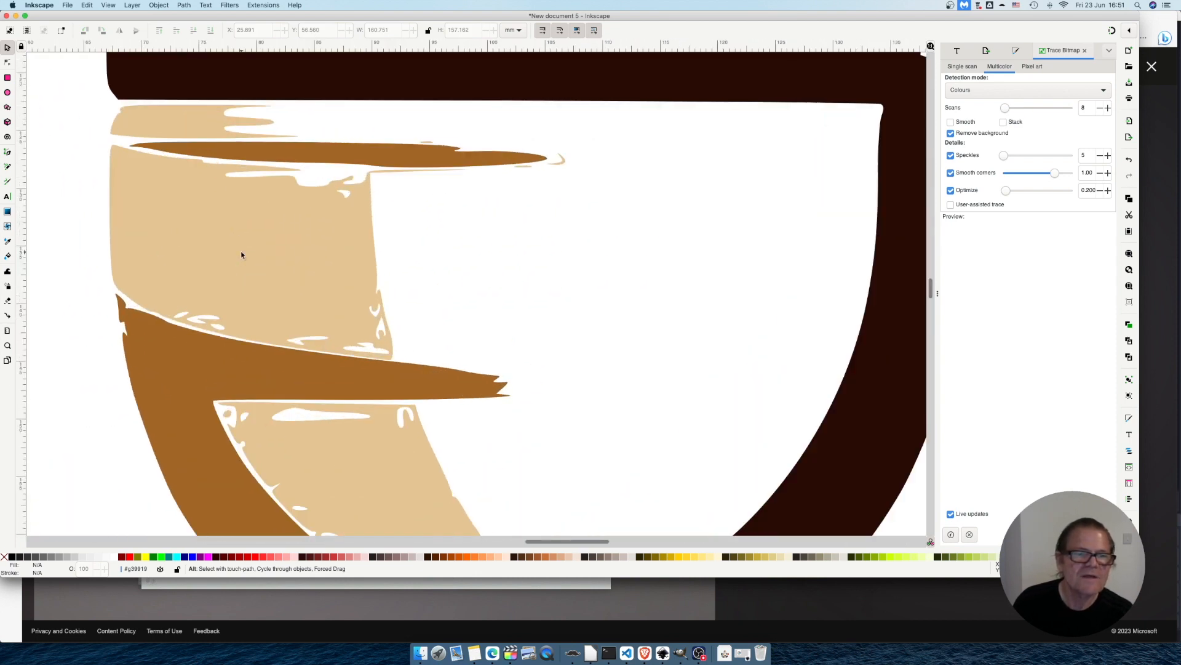
pyautogui.doubleClick(269, 240)
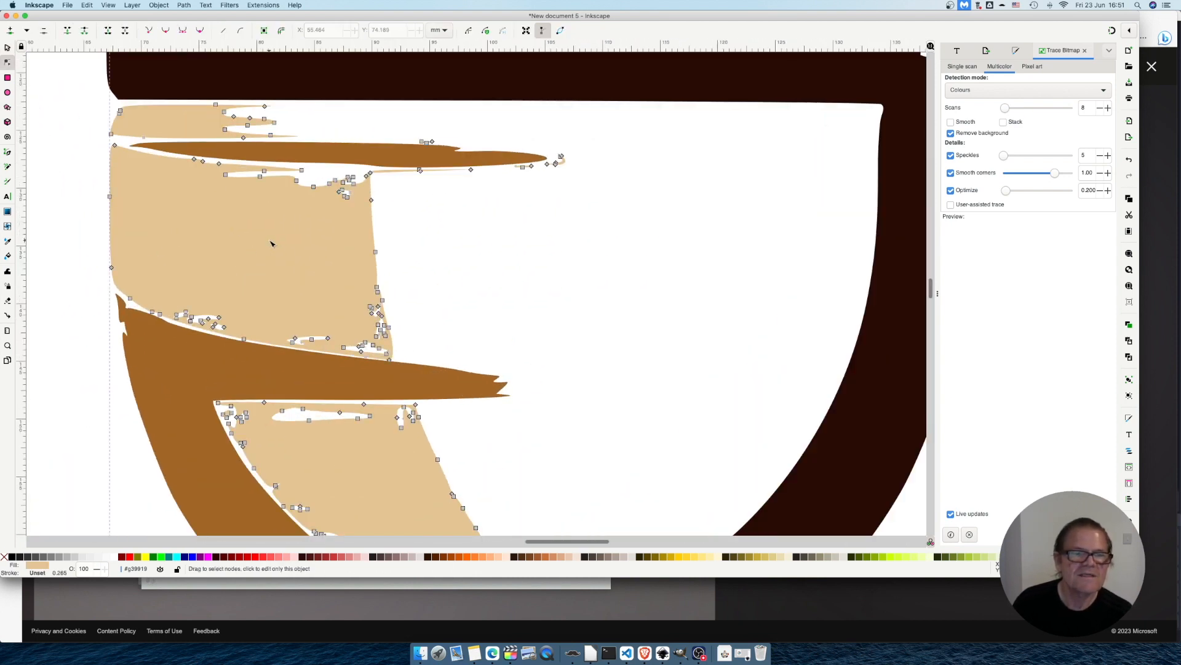
pyautogui.moveTo(360, 172); pyautogui.dragTo(216, 205)
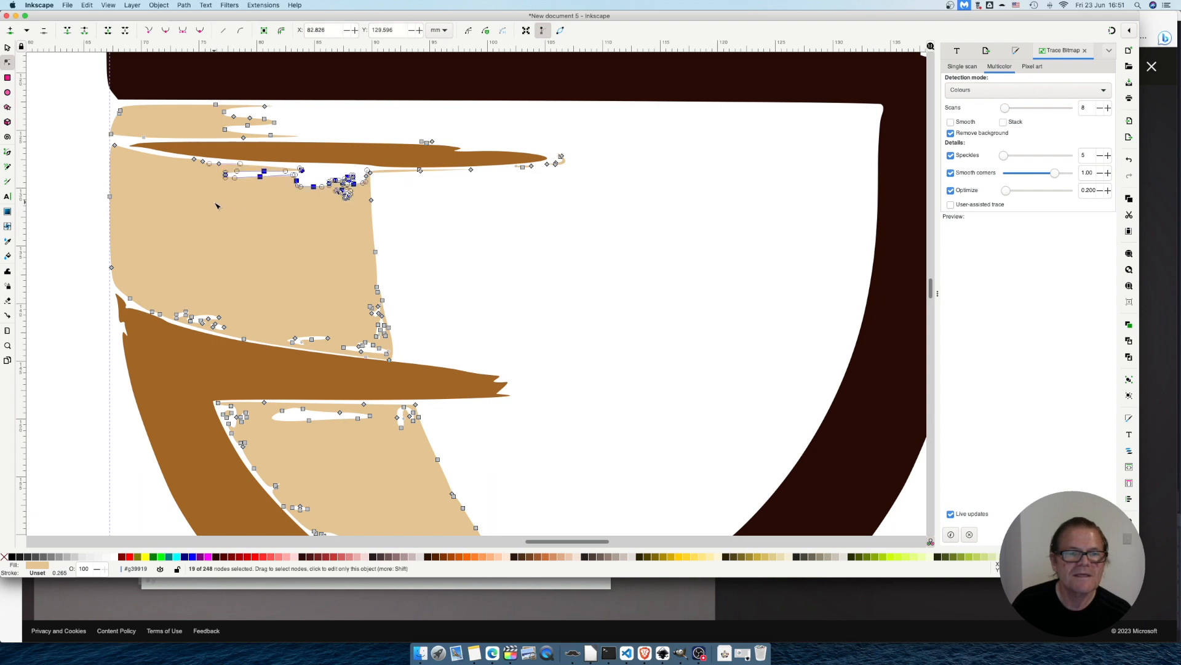
pyautogui.press('Delete')
pyautogui.moveTo(184, 149); pyautogui.dragTo(229, 172)
pyautogui.press('Delete')
# Delete the stray nodes along the right and lower edges of the upper tan block.
pyautogui.moveTo(417, 272)
pyautogui.mouseDown()
pyautogui.moveTo(336, 372)
pyautogui.moveTo(376, 350)
pyautogui.moveTo(398, 359)
pyautogui.mouseUp()
pyautogui.press('Delete')
pyautogui.press('Delete')
pyautogui.click(166, 351)
pyautogui.moveTo(143, 304); pyautogui.dragTo(116, 340)
pyautogui.press('Delete')
pyautogui.click(295, 258)
pyautogui.press('Delete')
# Delete the stray nodes around the top, left and lower edges of the lower tan block.
pyautogui.scroll(1, 310, 137)
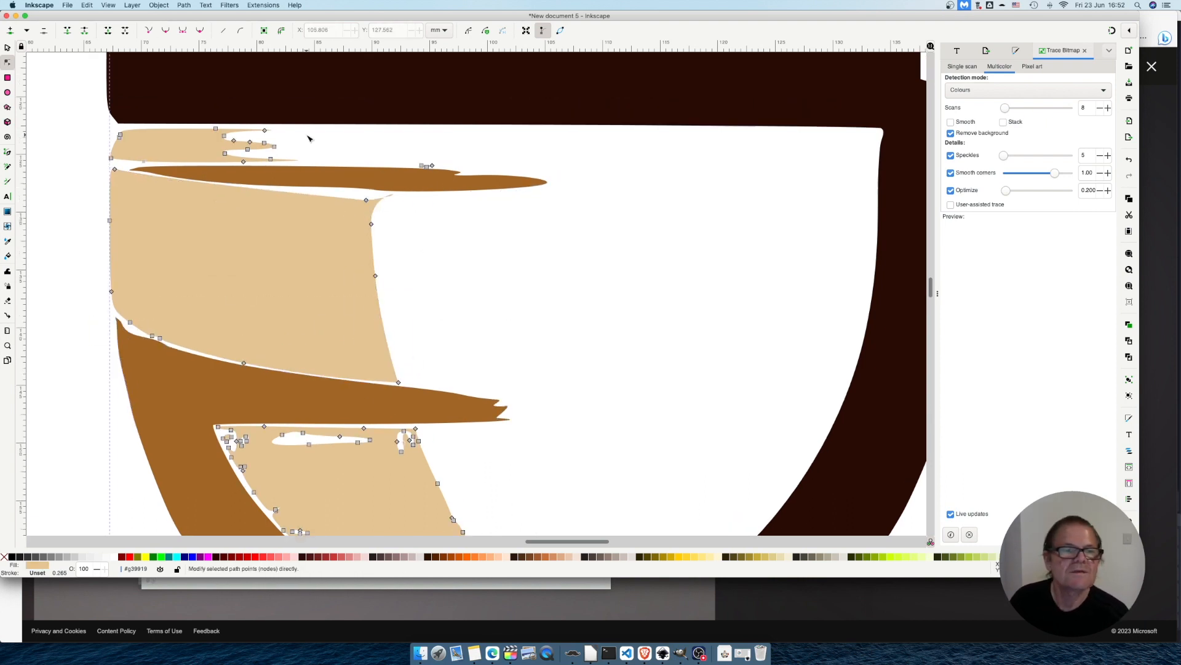
pyautogui.scroll(-5, 344, 220)
pyautogui.scroll(-3, 344, 221)
pyautogui.moveTo(452, 219); pyautogui.dragTo(393, 266)
pyautogui.press('Delete')
pyautogui.moveTo(369, 397); pyautogui.dragTo(246, 264)
pyautogui.press('Delete')
pyautogui.moveTo(425, 393); pyautogui.dragTo(531, 447)
pyautogui.press('Delete')
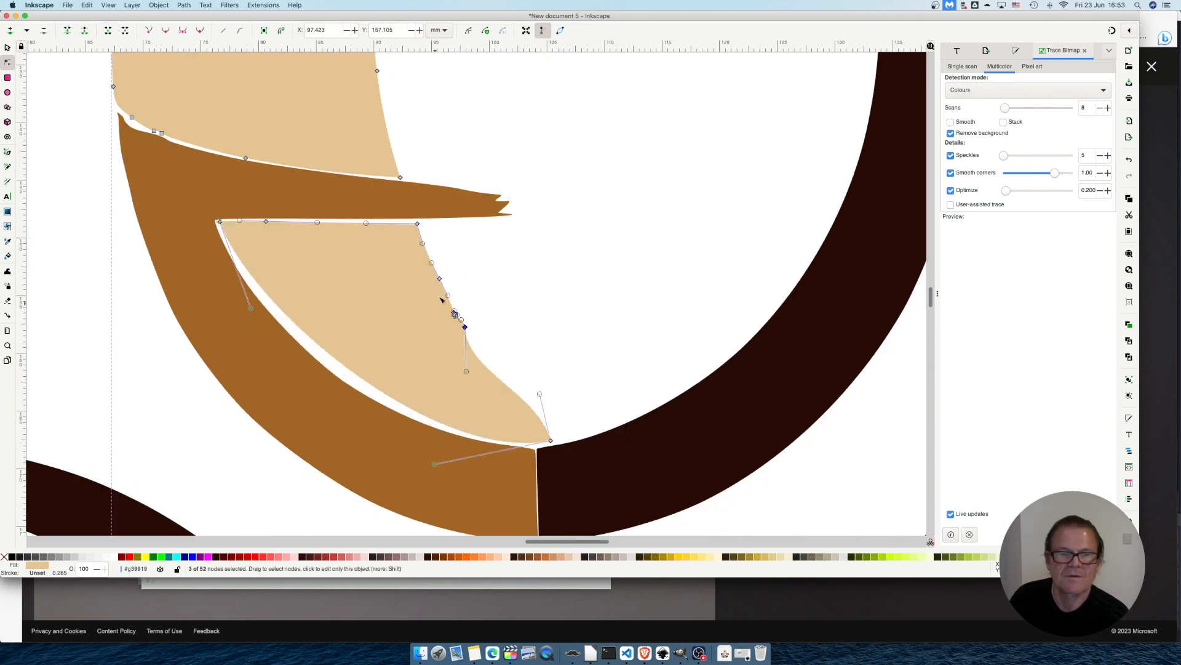
# Remove the extra nodes on the lower tan block's right edge, smooth its curve and deselect the path.
pyautogui.press('Delete')
pyautogui.moveTo(527, 372); pyautogui.dragTo(491, 396)
pyautogui.scroll(-4, 477, 375)
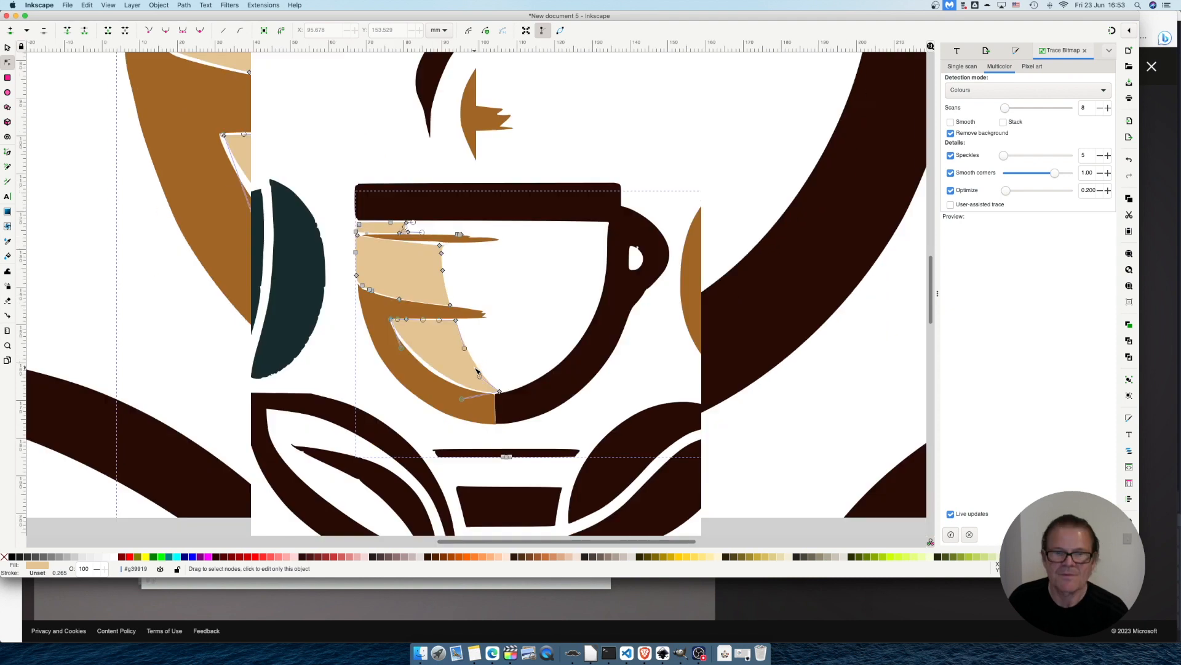
pyautogui.scroll(-3, 478, 371)
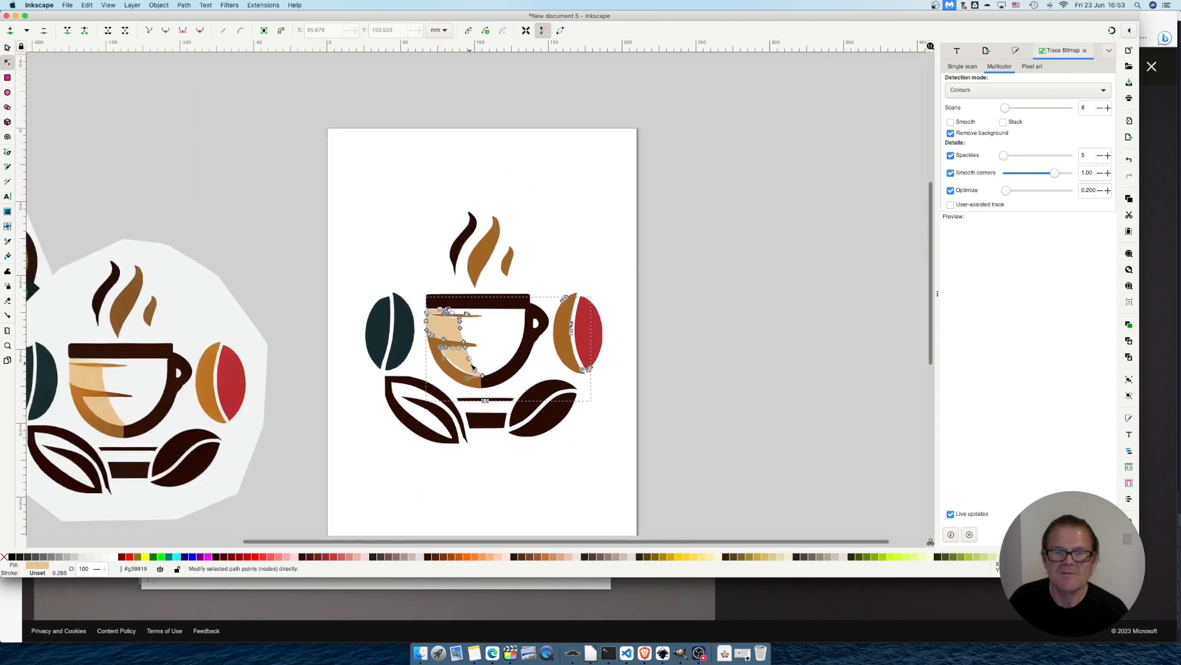
pyautogui.click(8, 48)
pyautogui.click(422, 328)
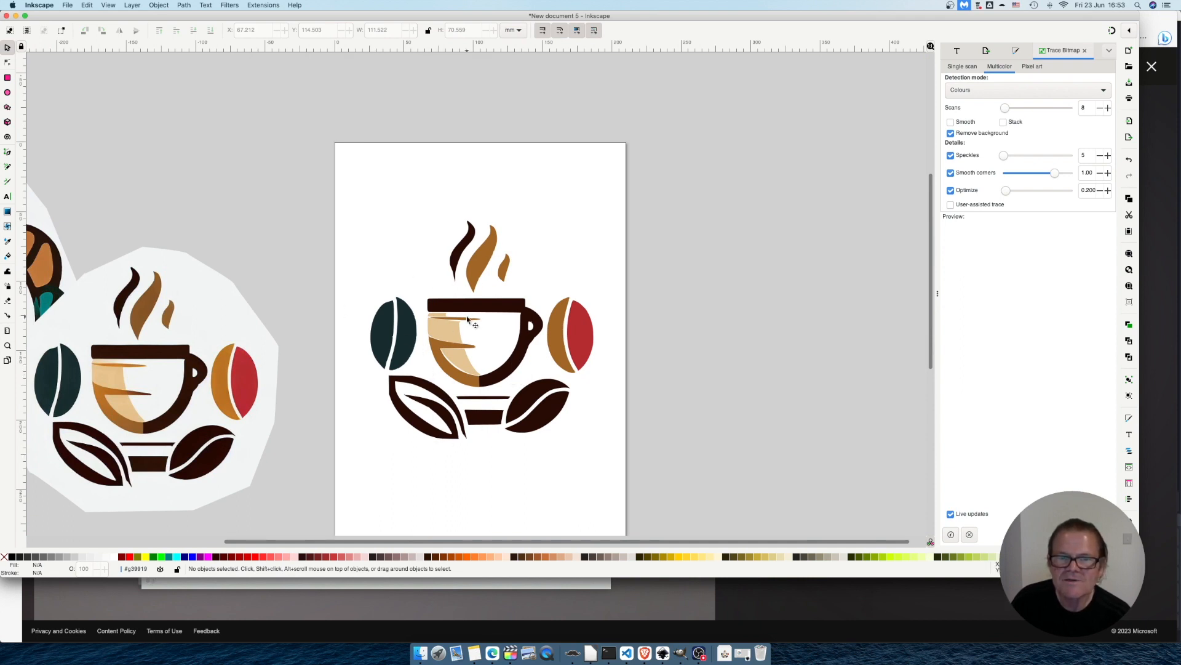
# Add the text "Carle's Cafe" below the logo and enlarge it to about 145 mm wide.
pyautogui.scroll(-2, 468, 319)
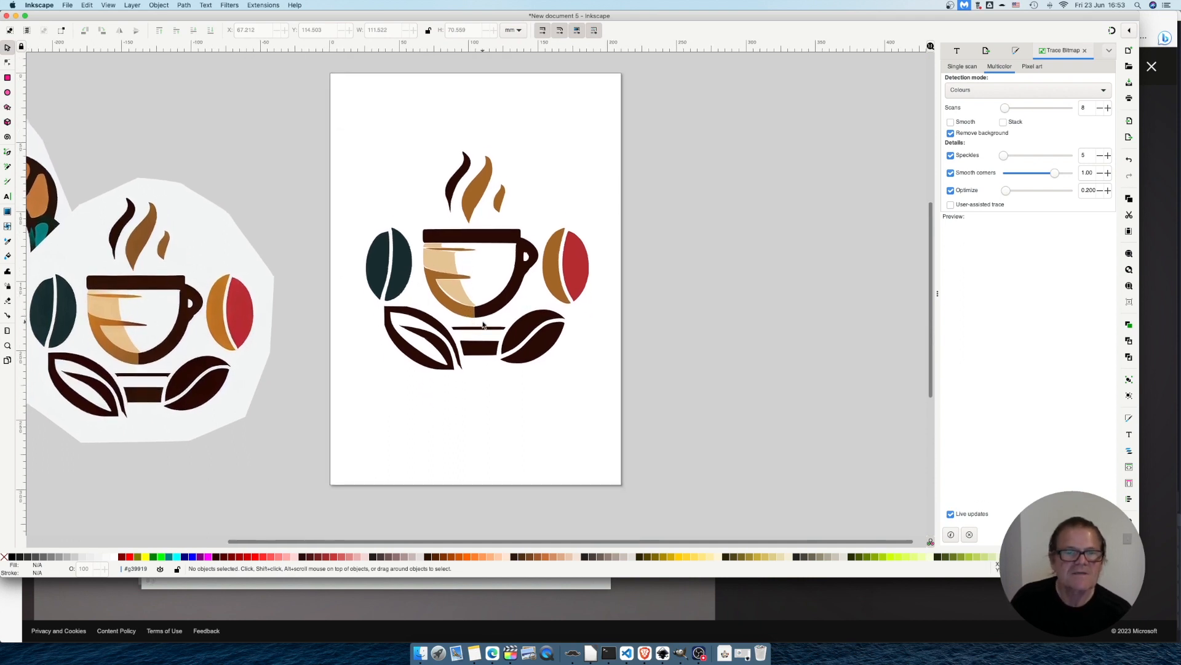
pyautogui.scroll(1, 483, 325)
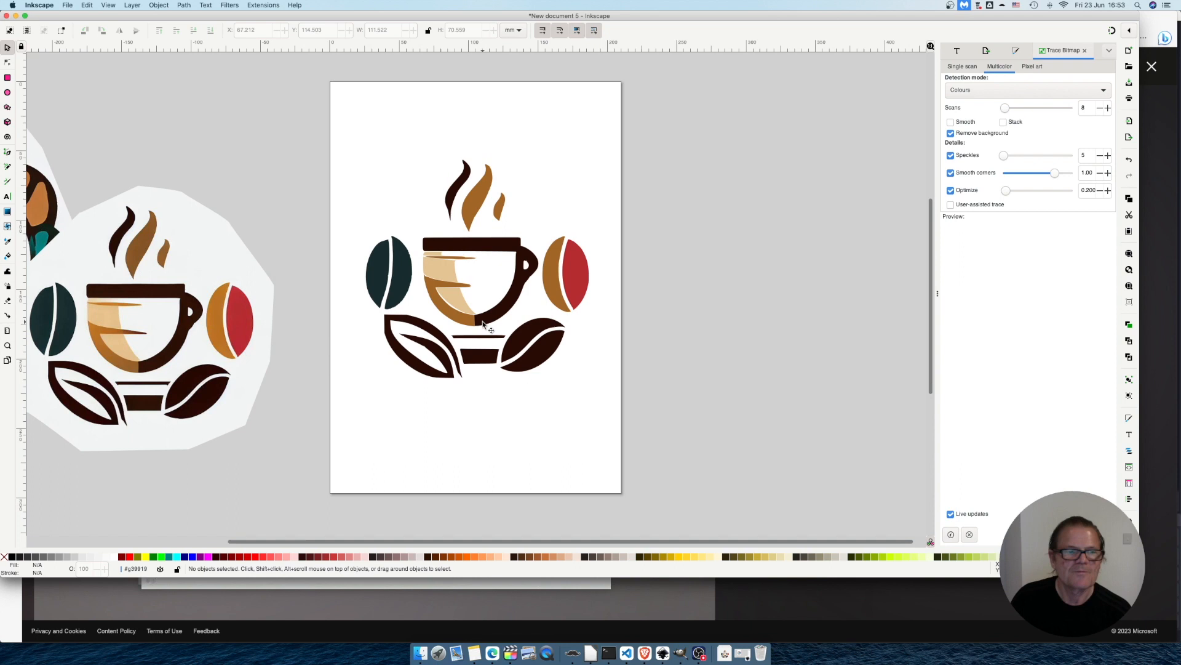
pyautogui.click(7, 197)
pyautogui.click(401, 416)
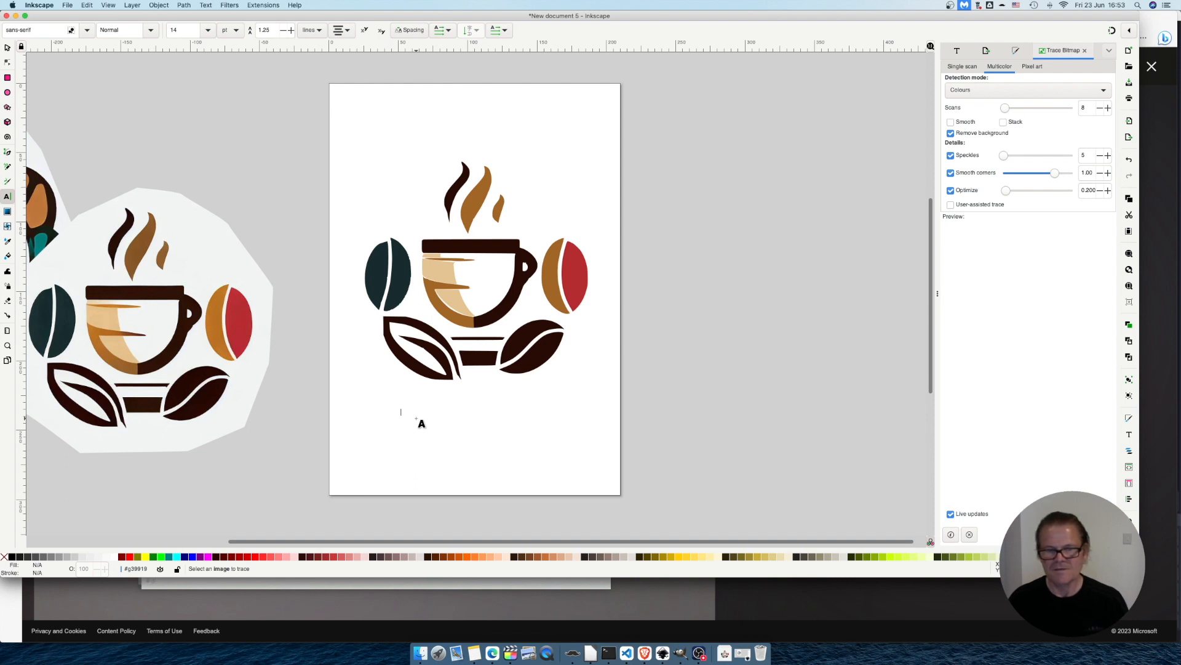
pyautogui.write('Caf')
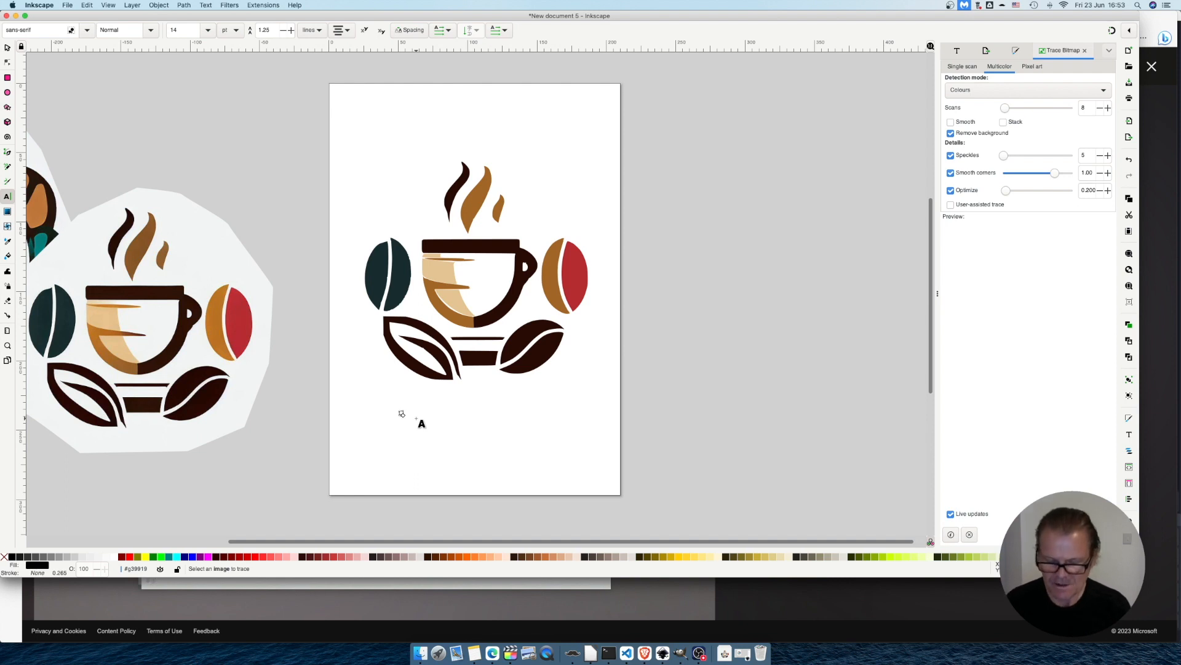
pyautogui.write("le's Cafe")
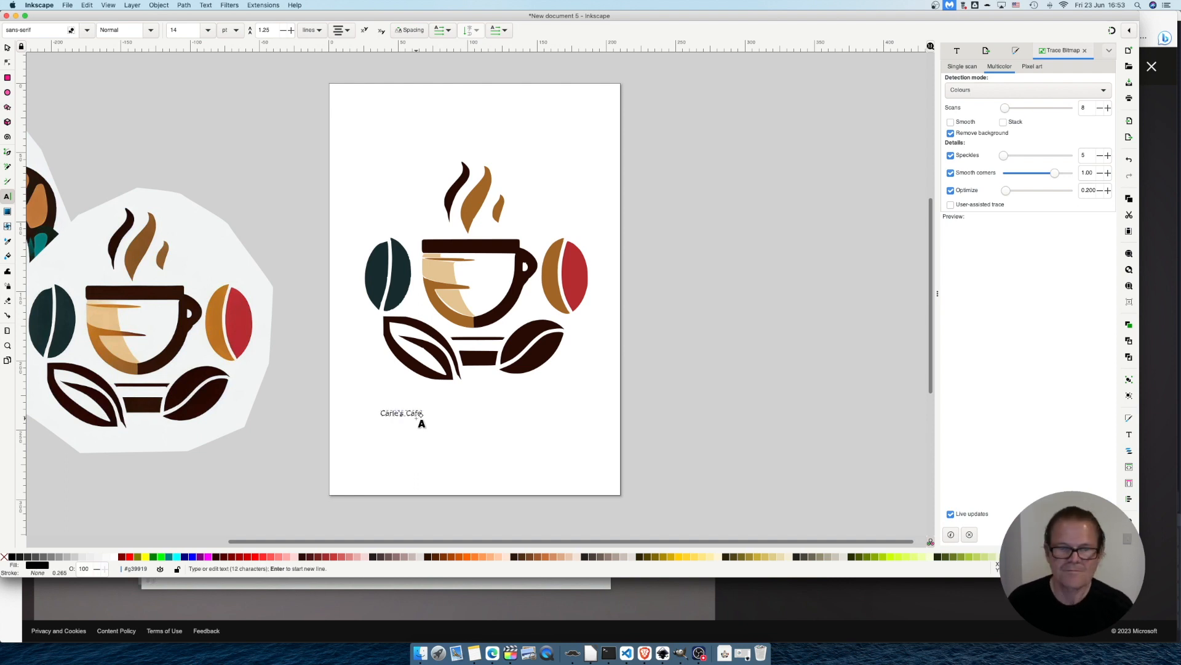
pyautogui.press('F1')
pyautogui.moveTo(425, 419); pyautogui.dragTo(522, 421)
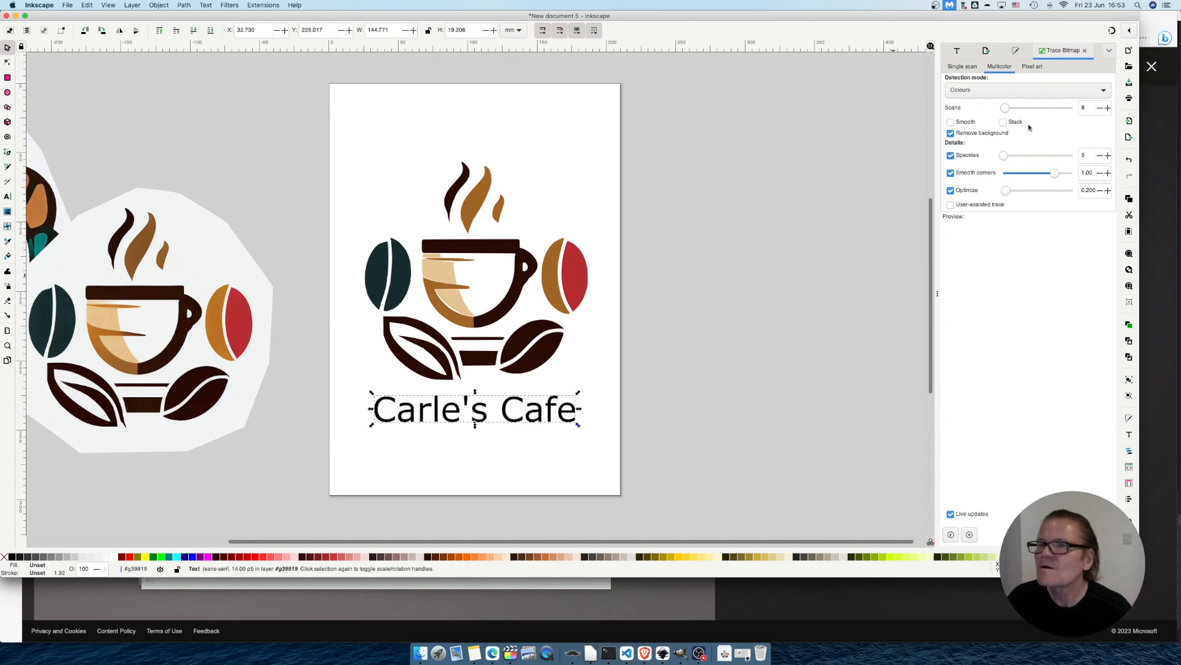
# Set the café name's font to Bodoni 72 Oldstyle in Bold style.
pyautogui.click(957, 50)
pyautogui.press('Down')
pyautogui.press('Down')
pyautogui.press('Down')
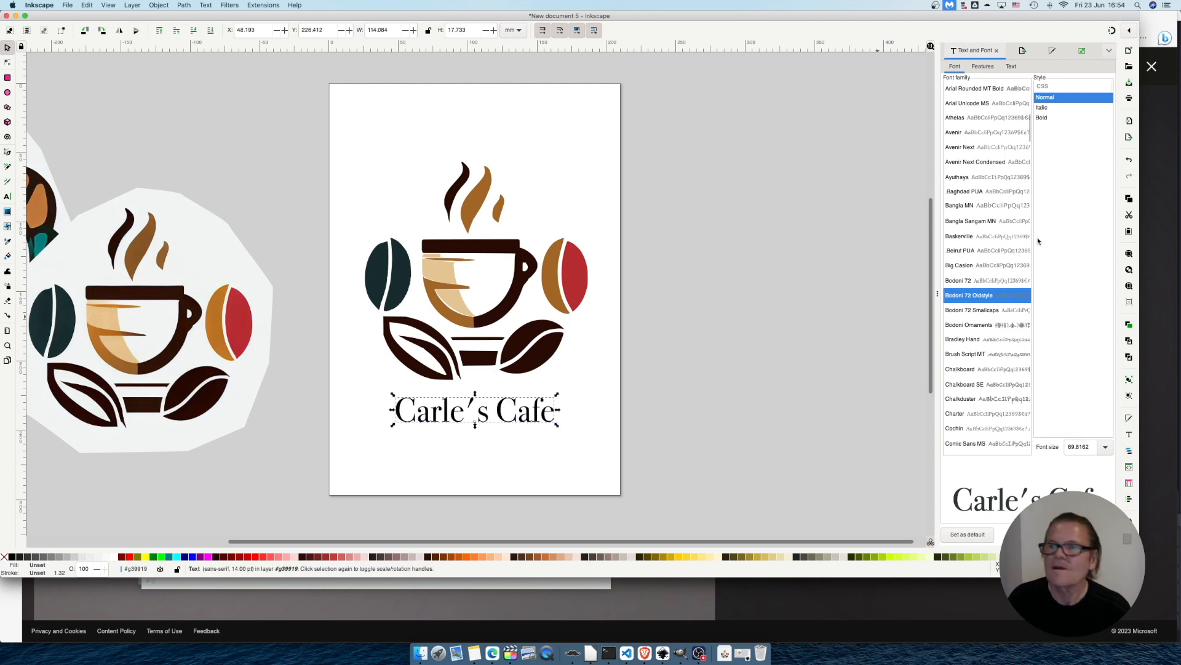
pyautogui.click(1044, 118)
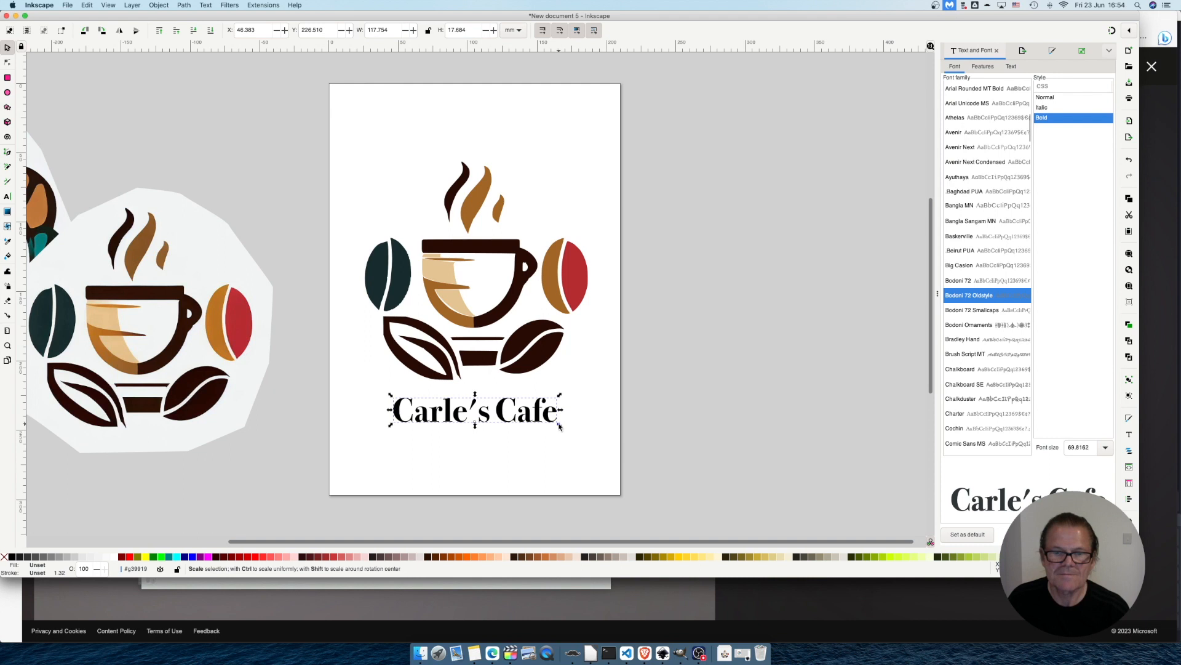
# Scale the café name to about 140 mm wide and move it down near the page's lower edge.
pyautogui.moveTo(559, 424); pyautogui.dragTo(511, 419)
pyautogui.click(570, 449)
pyautogui.moveTo(517, 418); pyautogui.dragTo(527, 463)
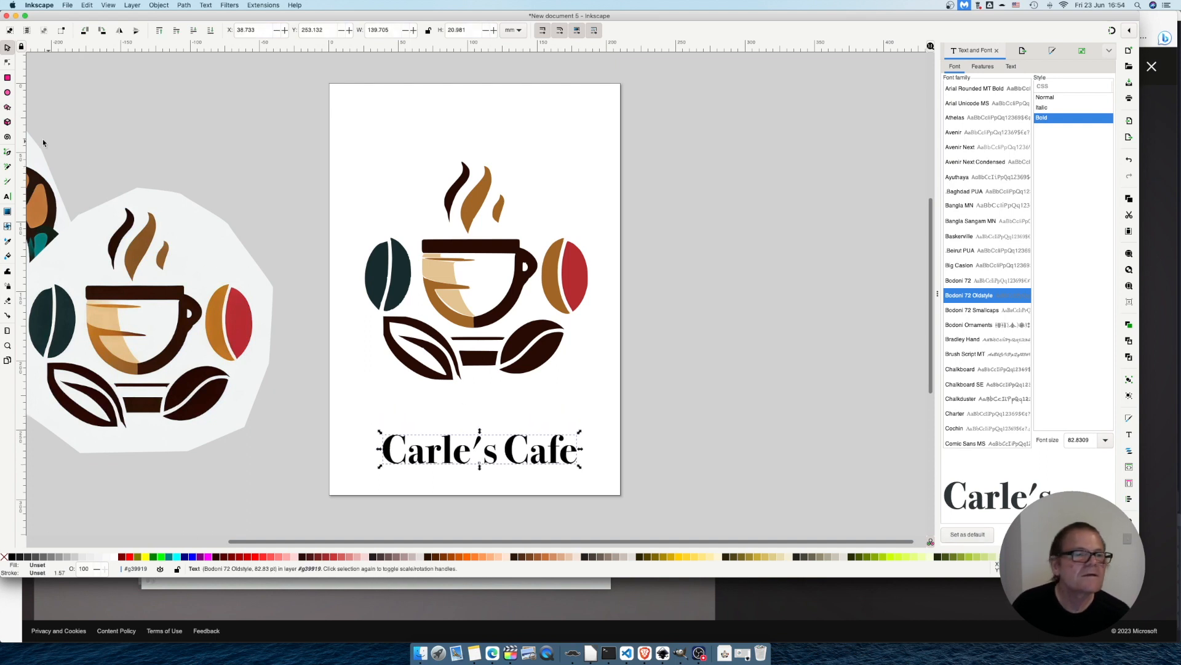
# Draw a straight horizontal line about 158 mm long between the logo and the café name.
pyautogui.click(7, 153)
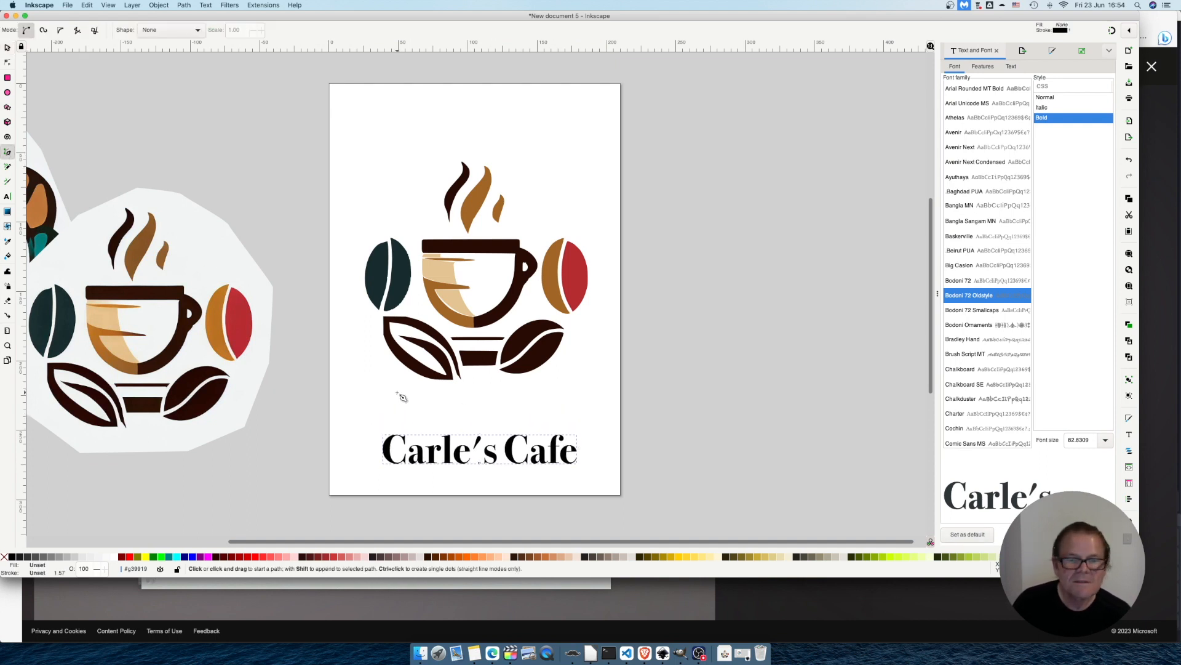
pyautogui.click(367, 410)
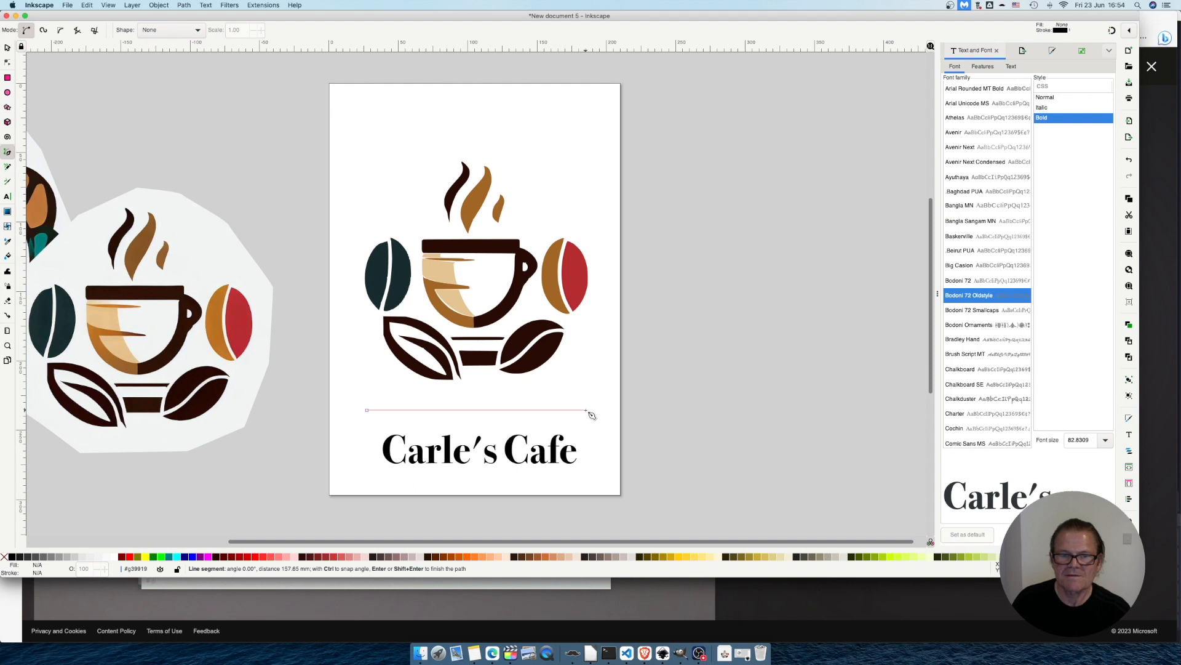
pyautogui.press('Return')
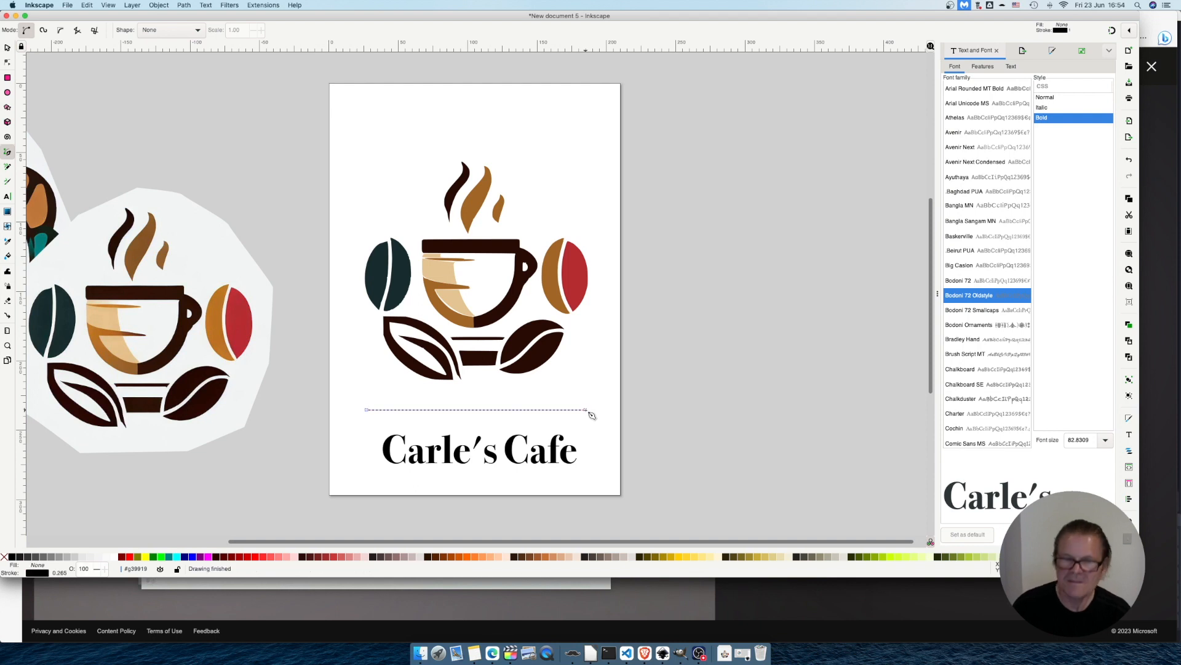
# Bend the straight line below the logo downward at its middle into a shallow arc about 15 mm deep.
pyautogui.click(8, 62)
pyautogui.moveTo(474, 412); pyautogui.dragTo(475, 435)
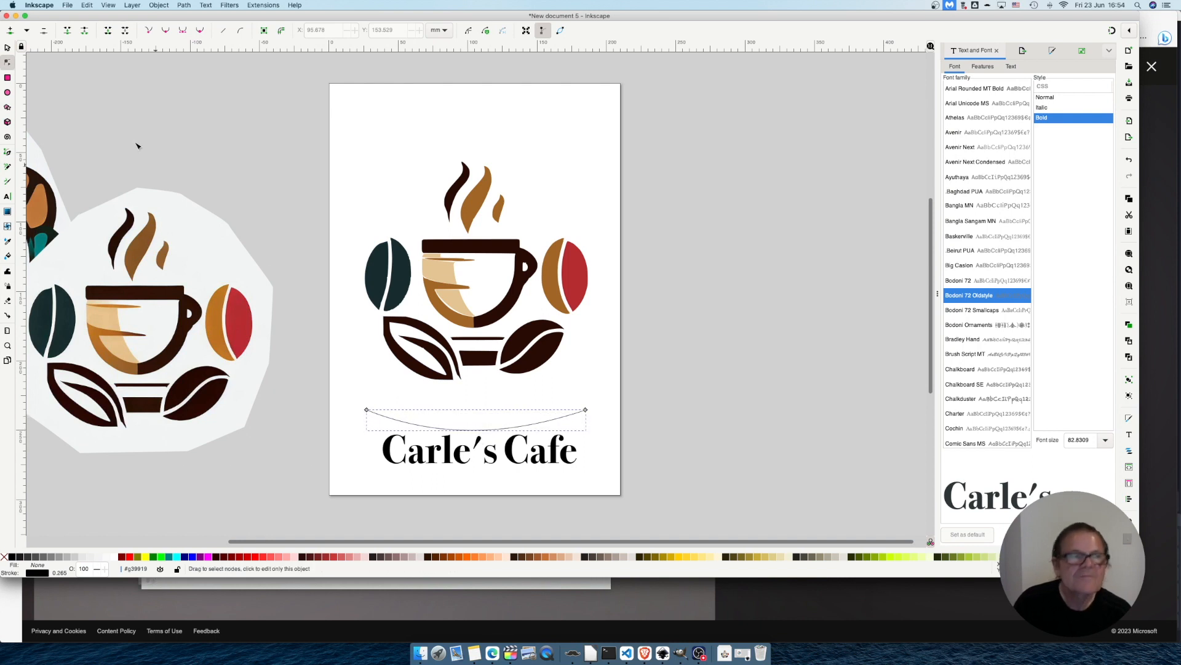
pyautogui.click(8, 48)
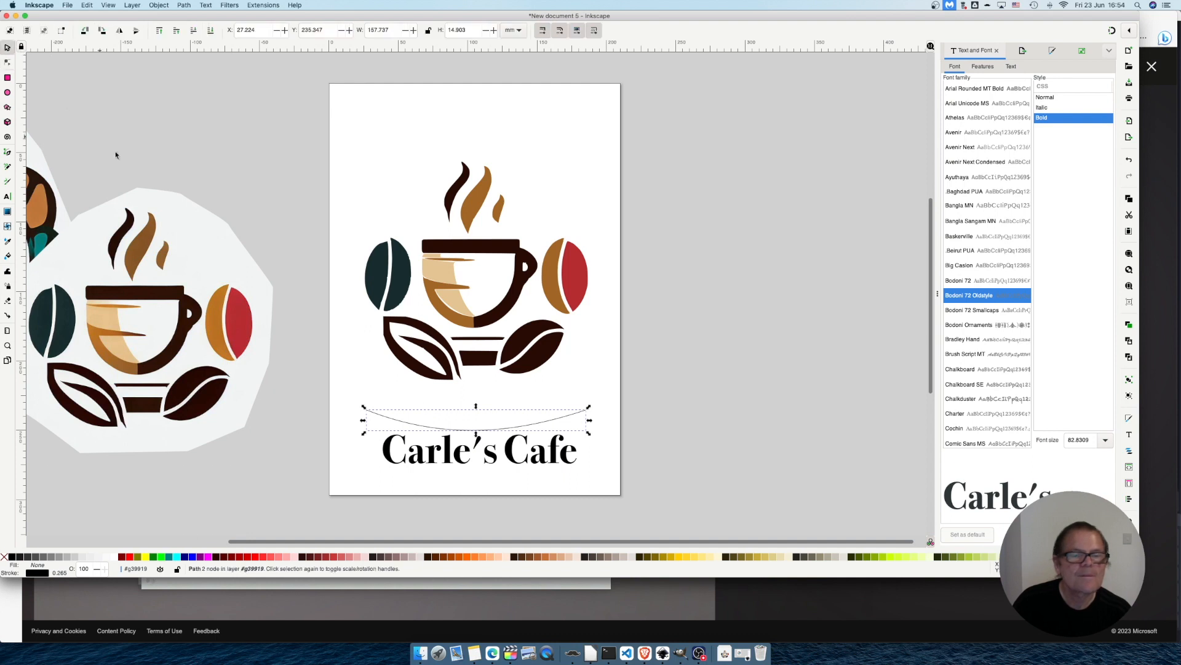
# Put the café name on the curved line so the text follows the arc.
pyautogui.click(494, 461)
pyautogui.press('shift')
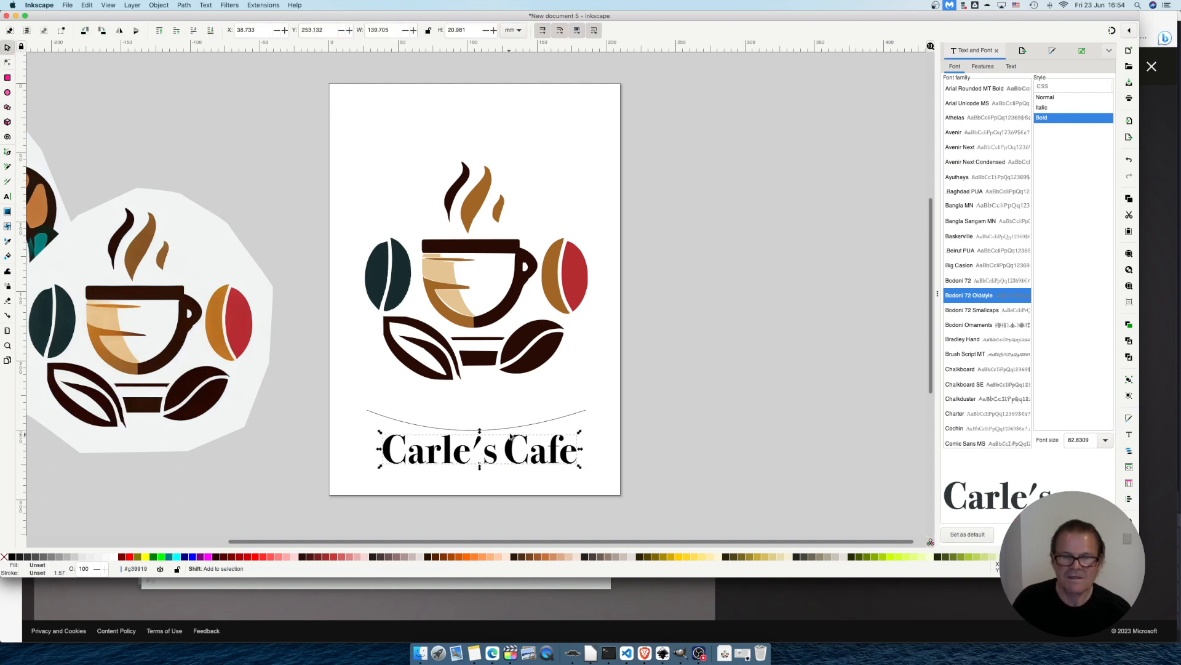
pyautogui.keyDown('shift'); pyautogui.click(525, 427); pyautogui.keyUp('shift')
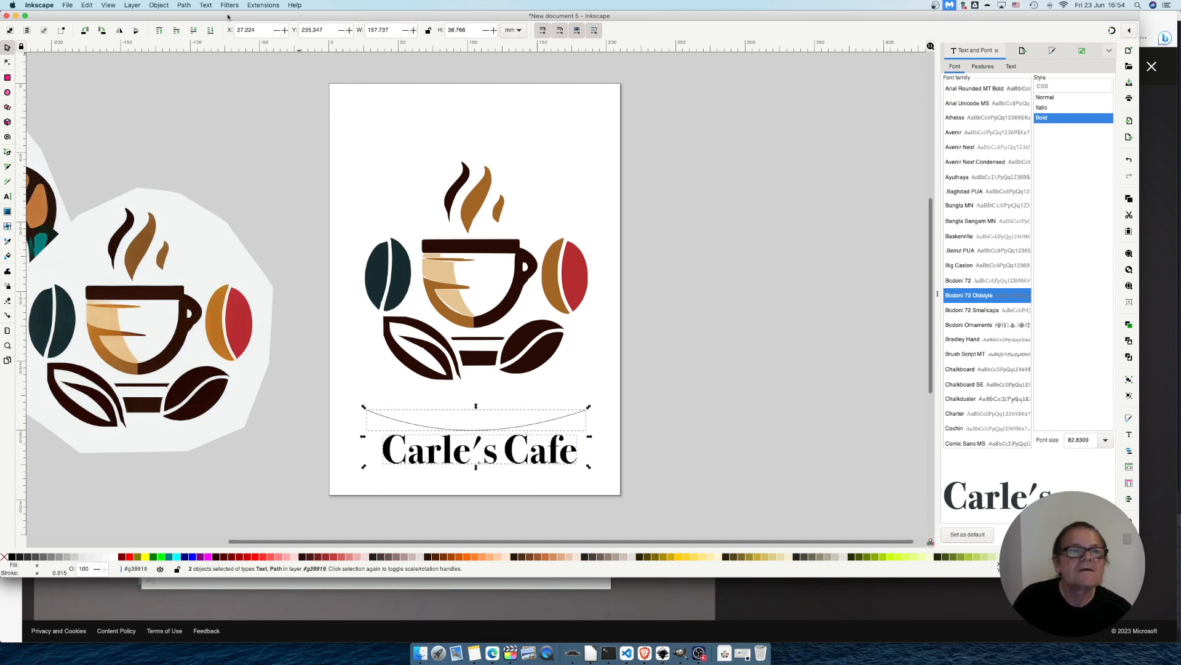
pyautogui.click(210, 6)
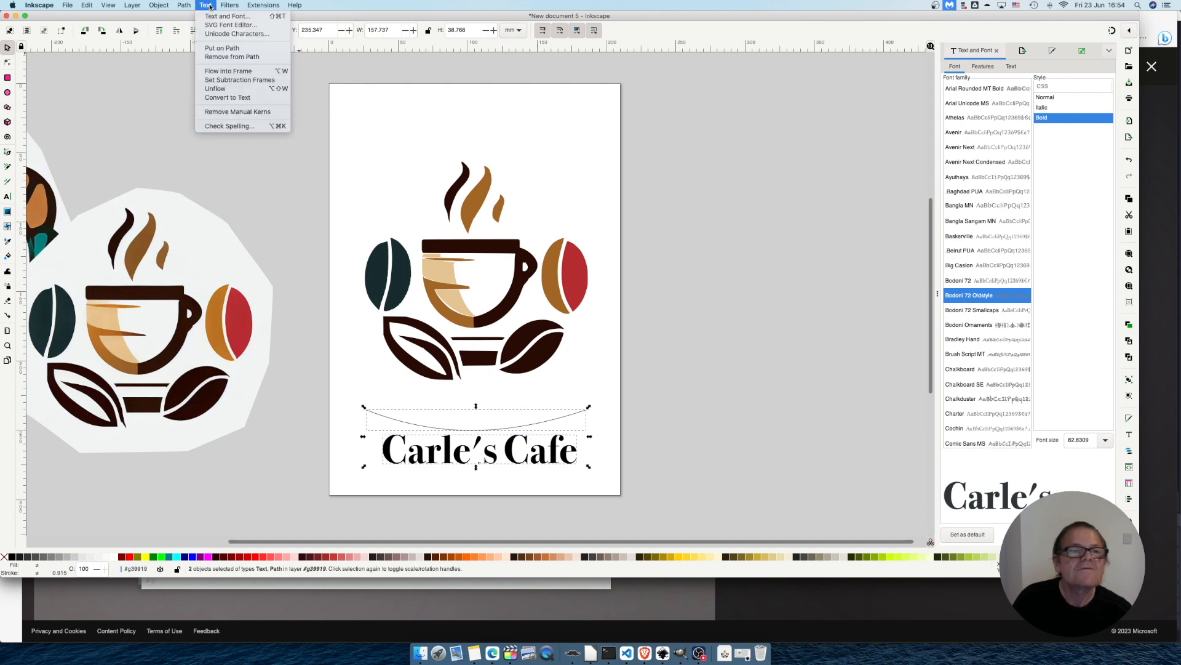
pyautogui.click(220, 49)
pyautogui.press('Escape')
# Move the curved café name up beneath the logo and shift its guide curve slightly down to fine-tune the position.
pyautogui.moveTo(540, 419); pyautogui.dragTo(539, 402)
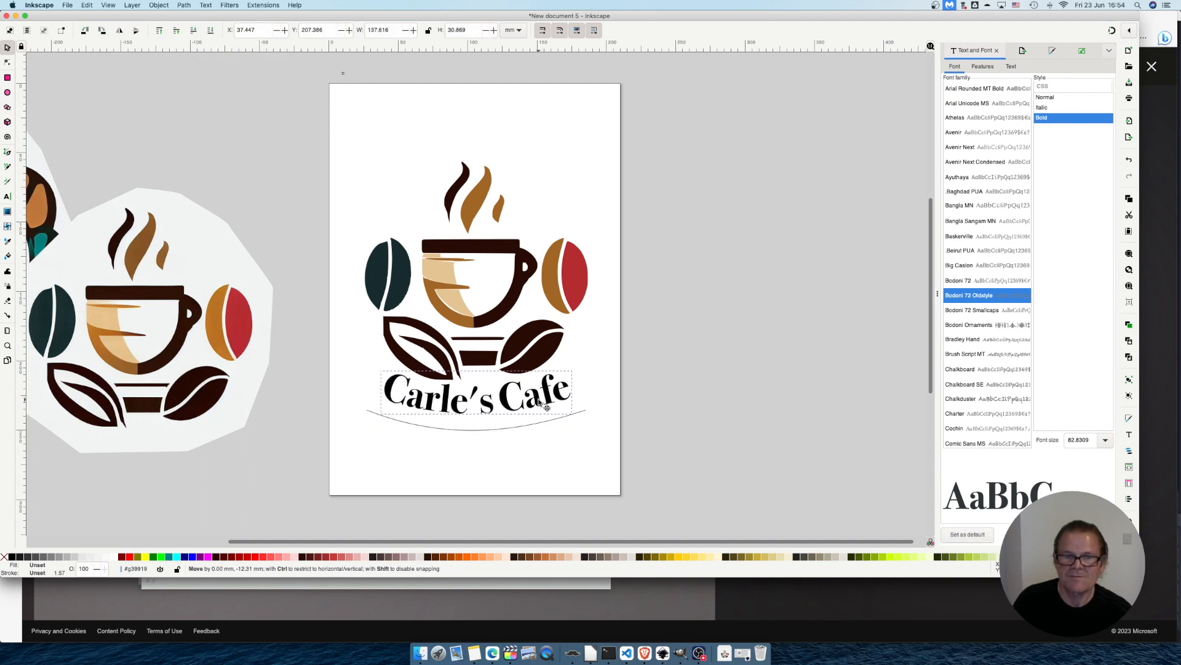
pyautogui.click(508, 430)
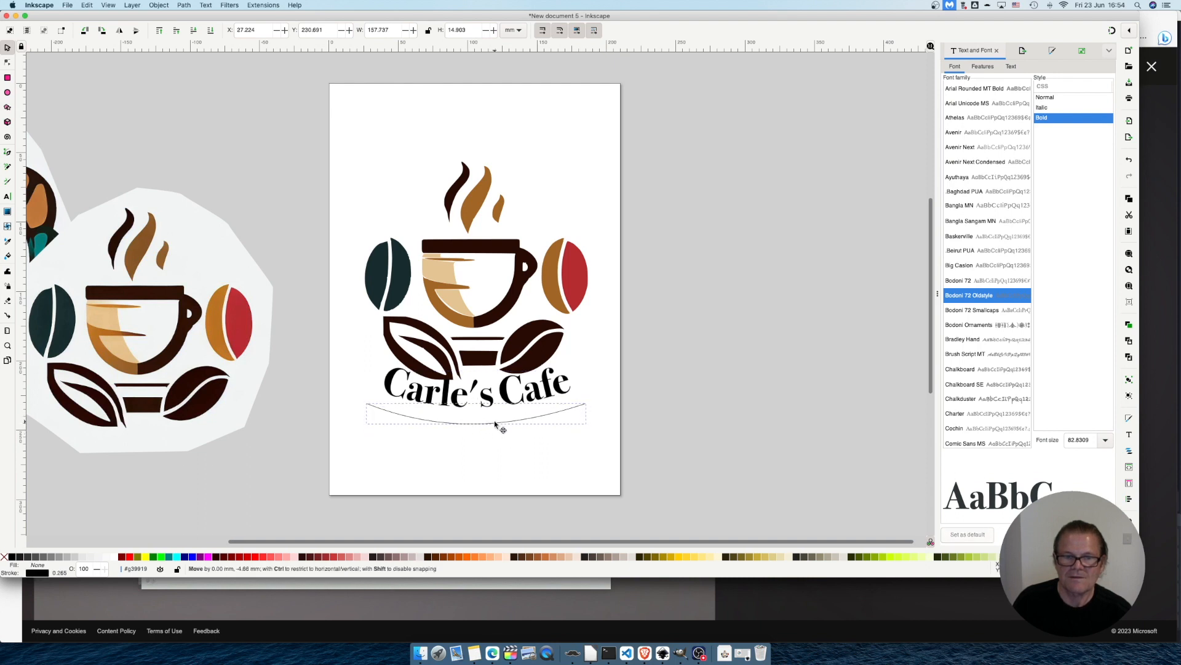
pyautogui.doubleClick(495, 434)
pyautogui.moveTo(495, 434); pyautogui.dragTo(498, 437)
pyautogui.click(569, 435)
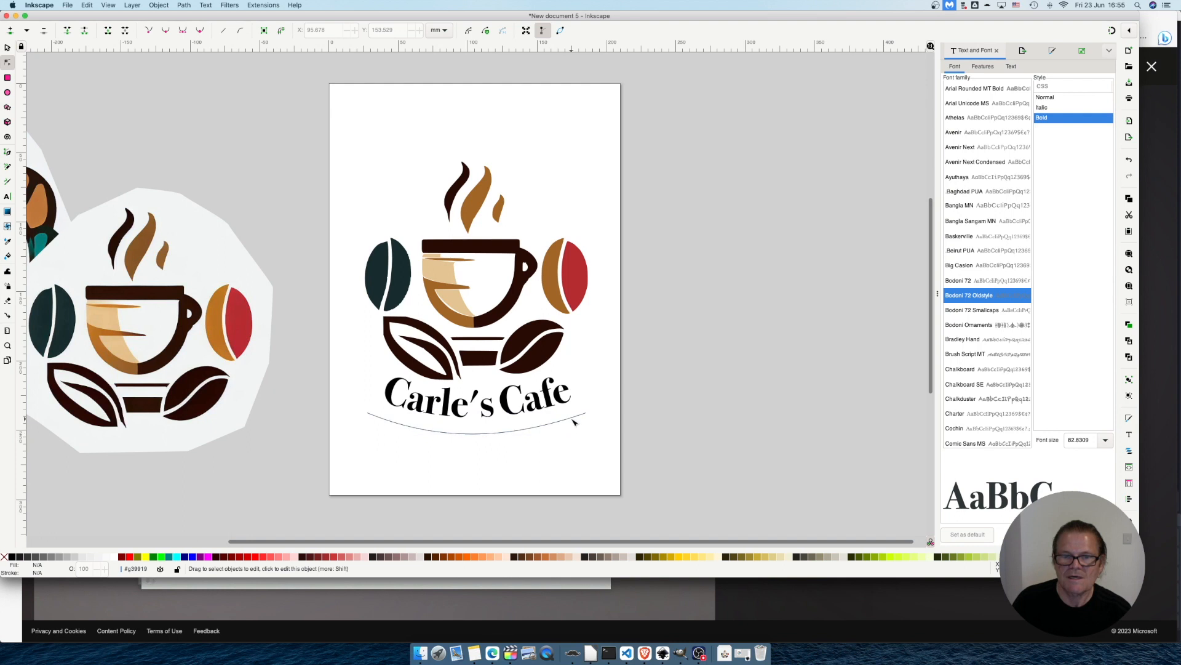
# Convert the café name and its guide curve to paths so the text no longer depends on the curve.
pyautogui.click(573, 420)
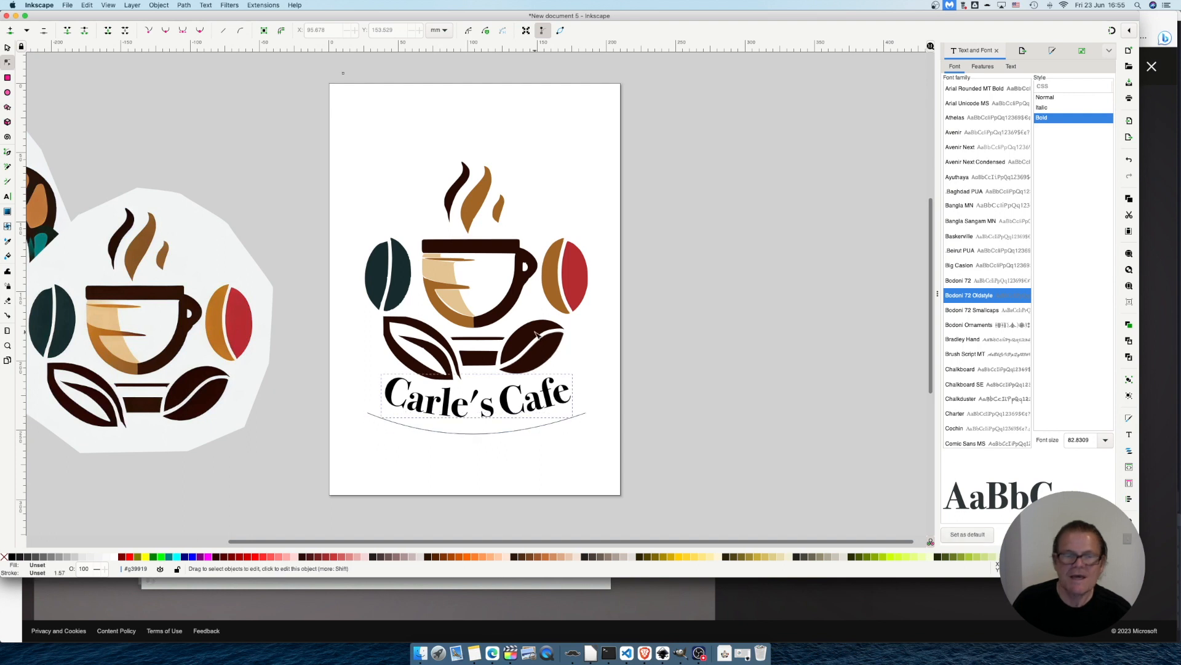
pyautogui.moveTo(617, 452); pyautogui.dragTo(337, 367)
pyautogui.click(183, 5)
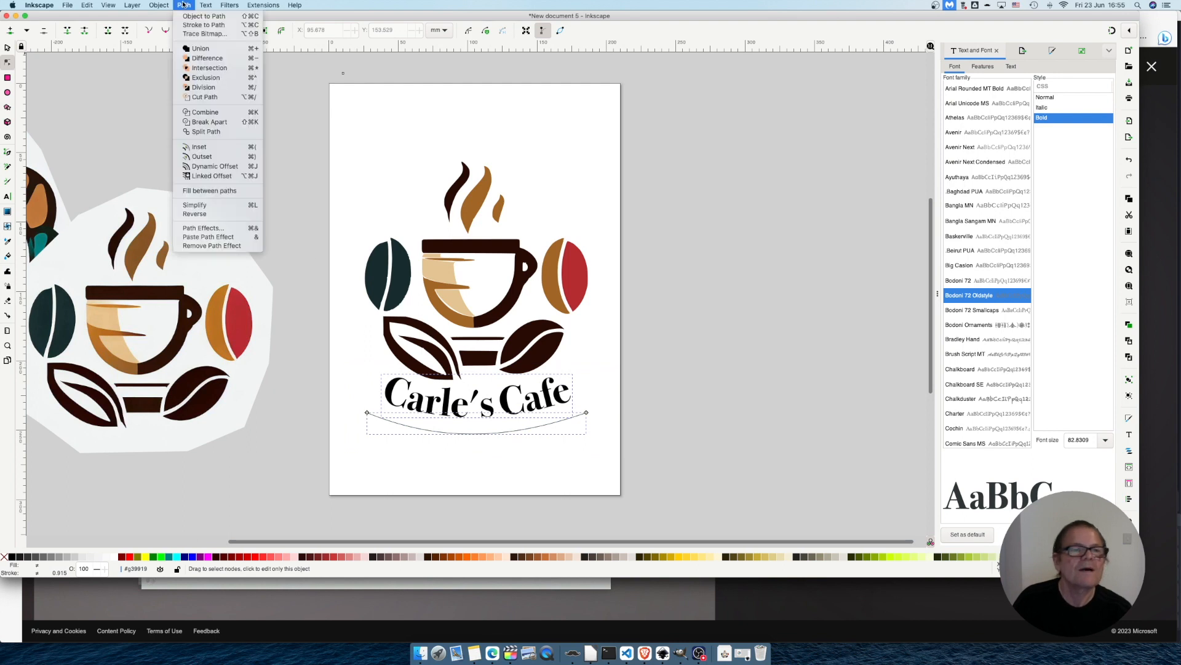
pyautogui.moveTo(158, 5)
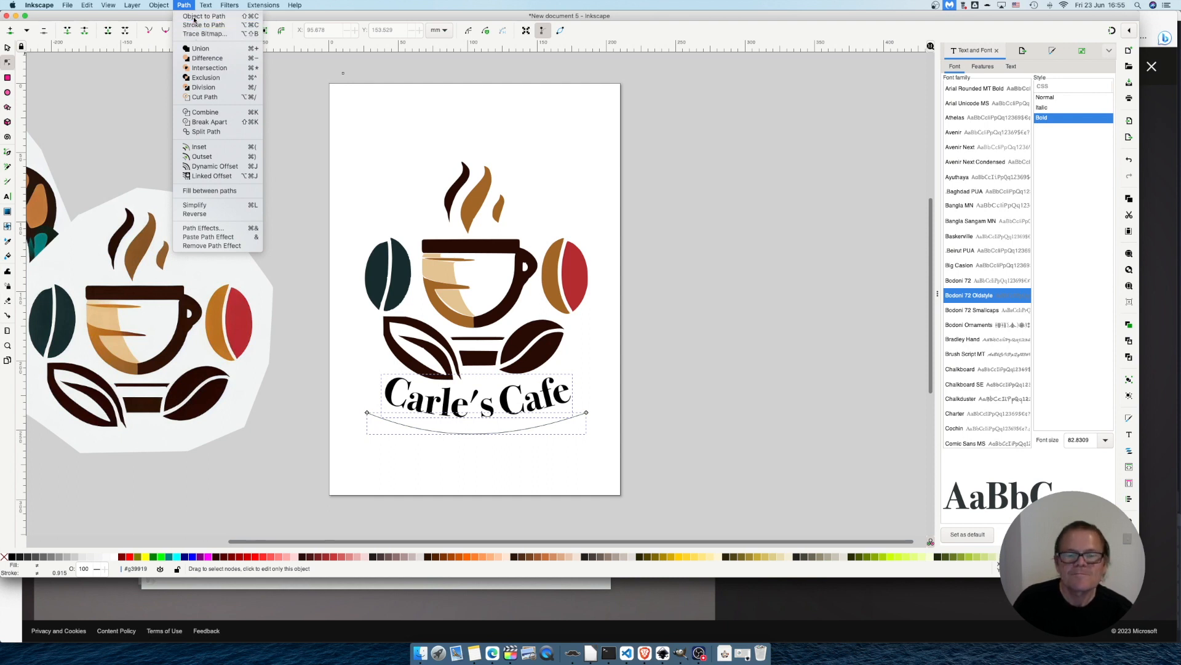
pyautogui.click(193, 19)
# Delete the guide curve and shift the café name slightly up toward the logo.
pyautogui.click(548, 483)
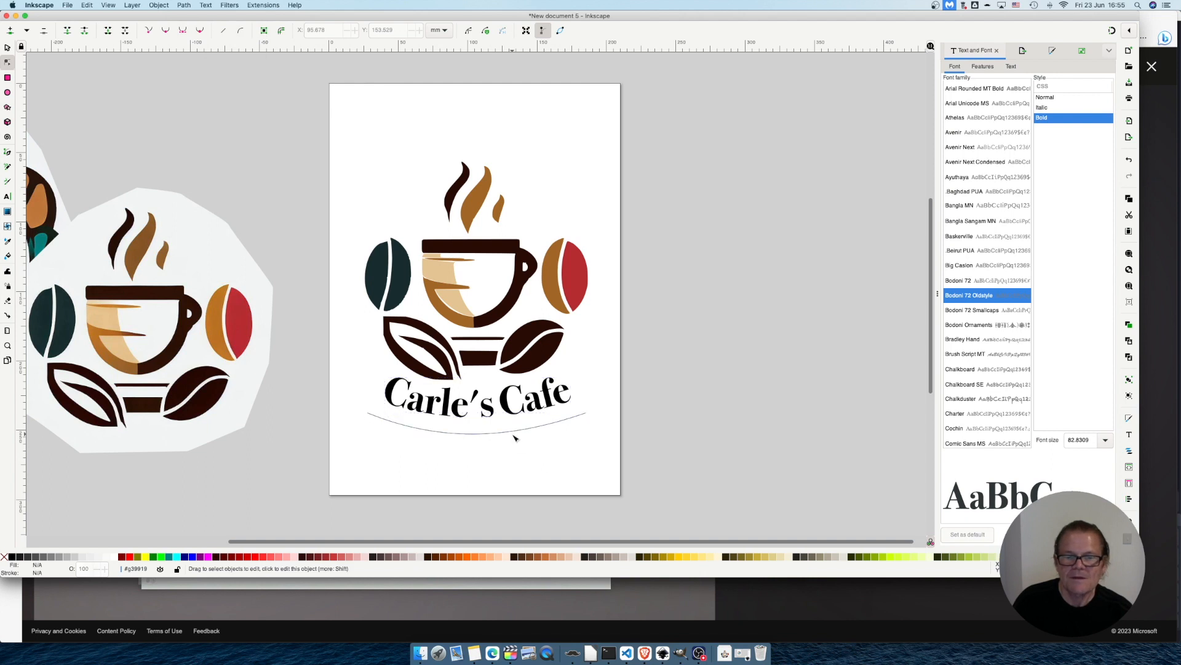
pyautogui.click(514, 433)
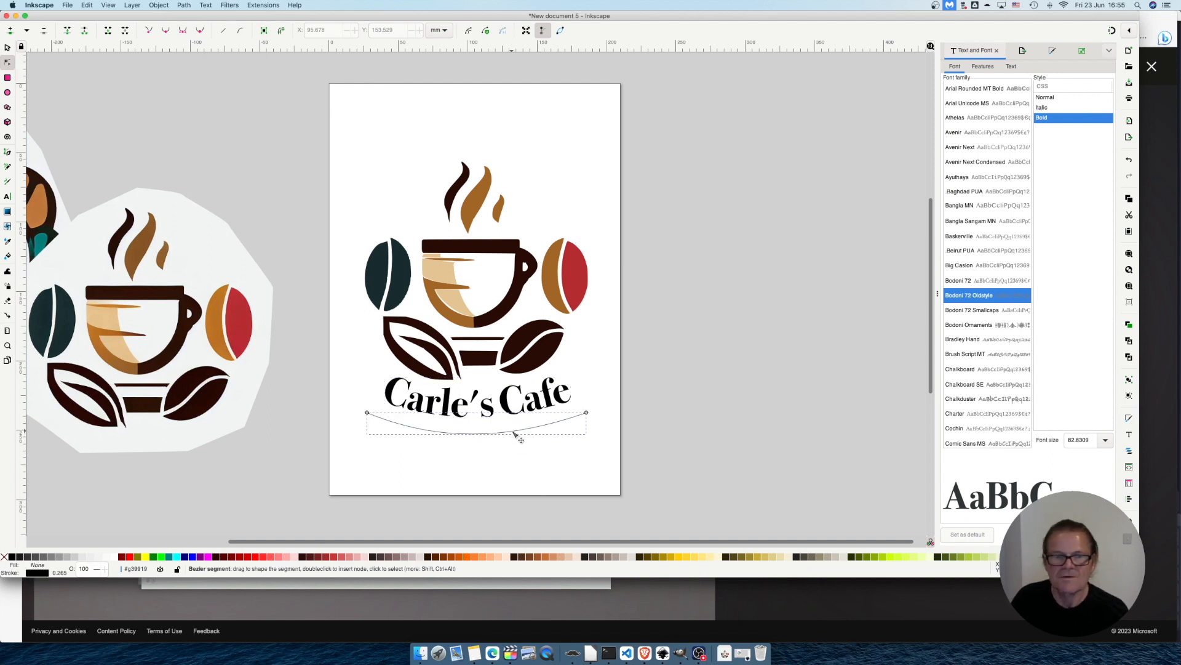
pyautogui.press('Delete')
pyautogui.click(501, 412)
pyautogui.press('s')
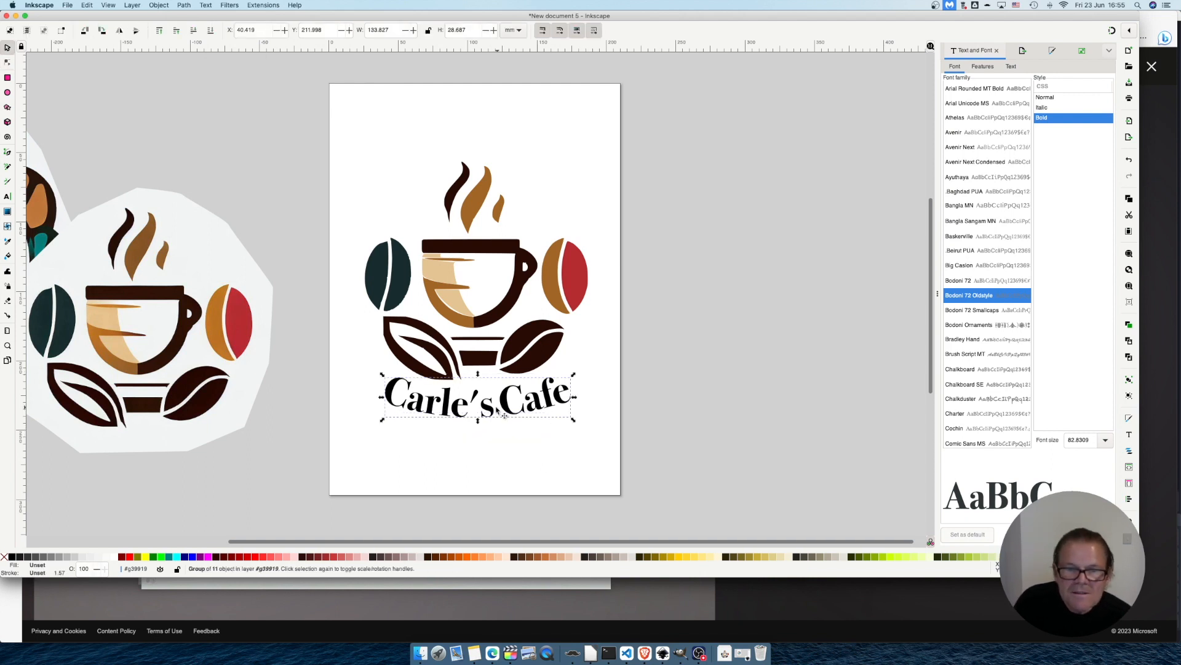
pyautogui.moveTo(491, 410); pyautogui.dragTo(489, 405)
# Group the logo with the café name, moved up about 14 mm on the page, and open the export settings.
pyautogui.click(565, 469)
pyautogui.moveTo(286, 148); pyautogui.dragTo(648, 465)
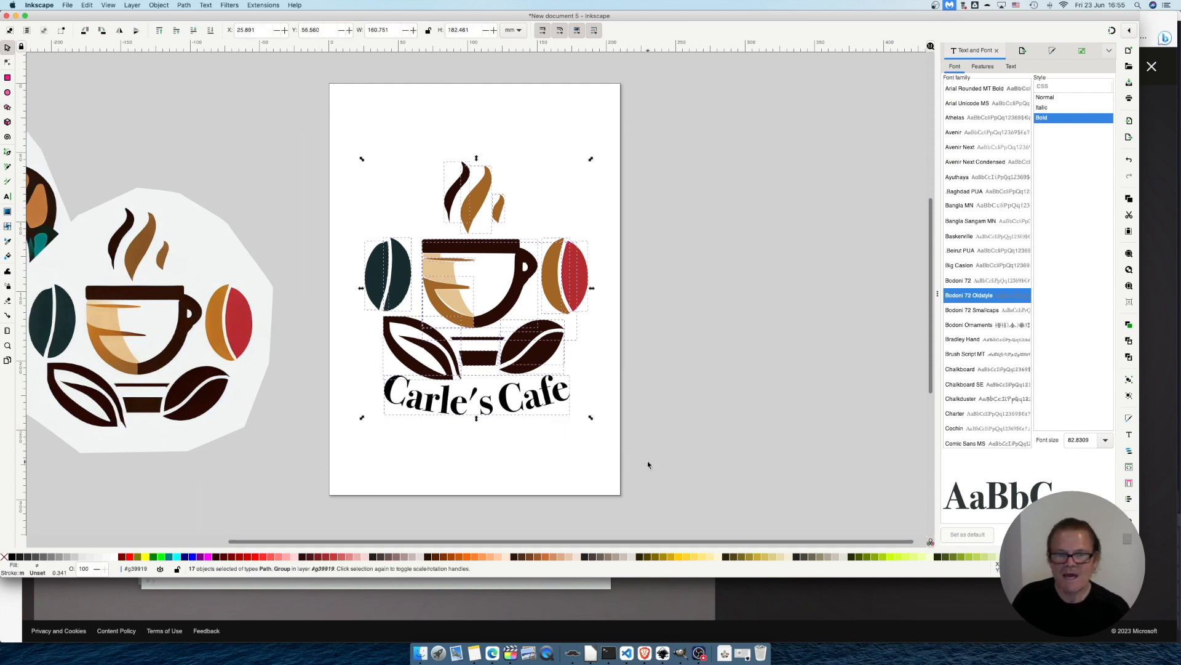
pyautogui.click(67, 6)
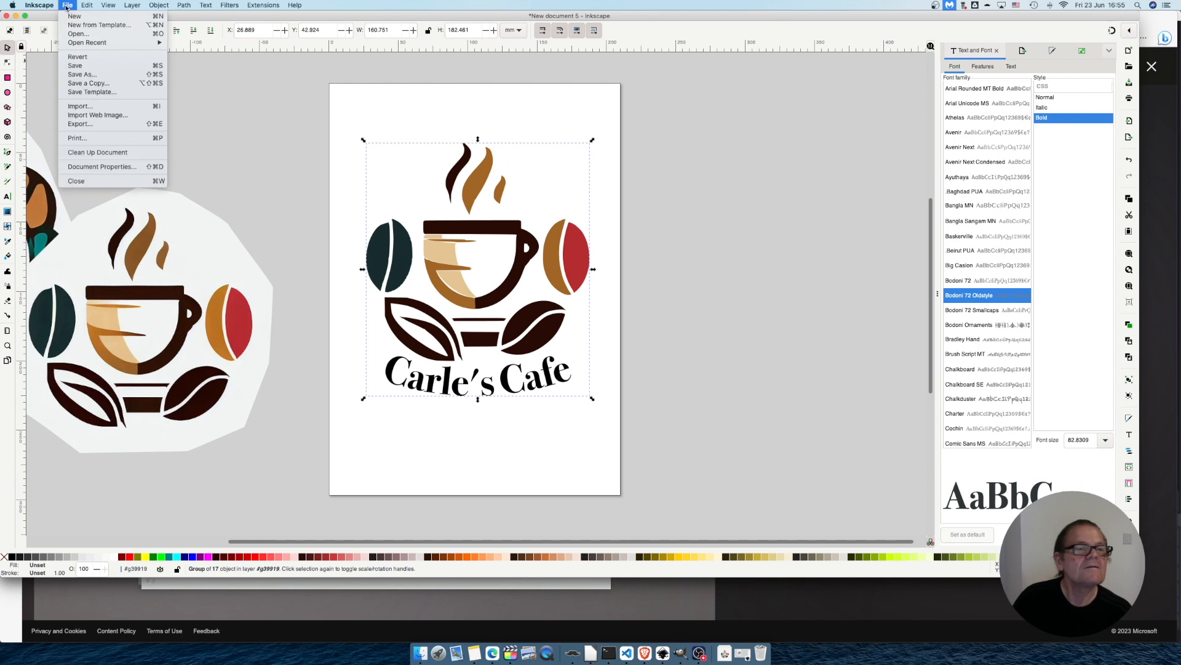
pyautogui.click(86, 124)
pyautogui.click(644, 306)
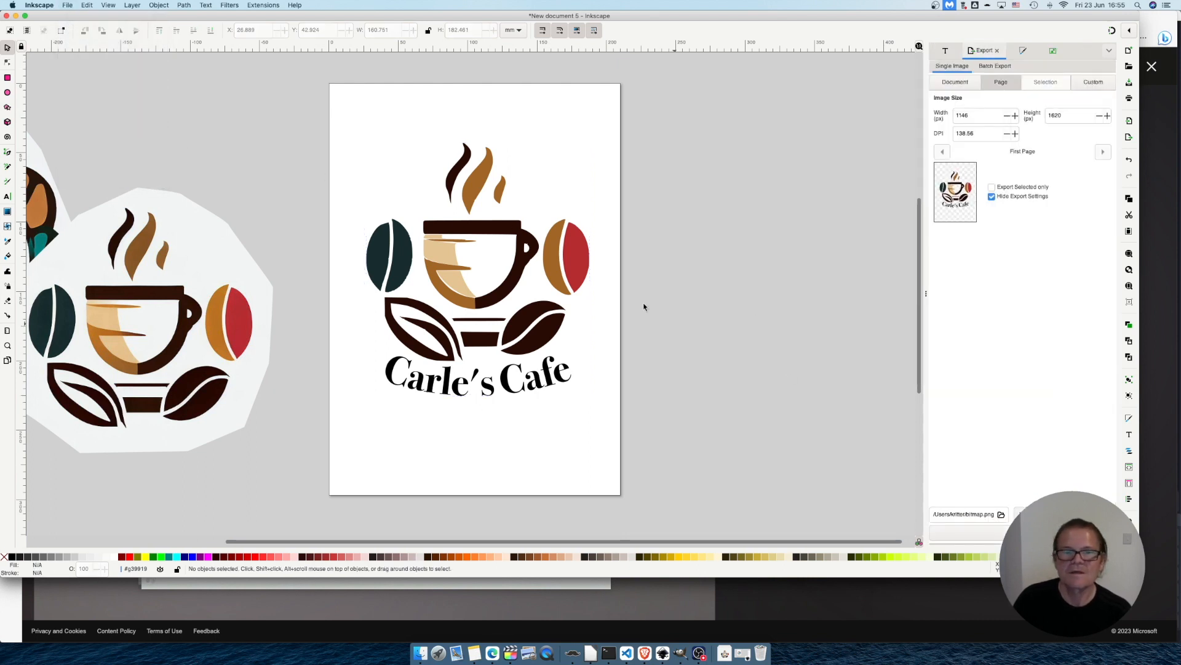
# Draw a white-filled circle about 223 mm in diameter centred on the logo and place it behind the artwork.
pyautogui.click(12, 96)
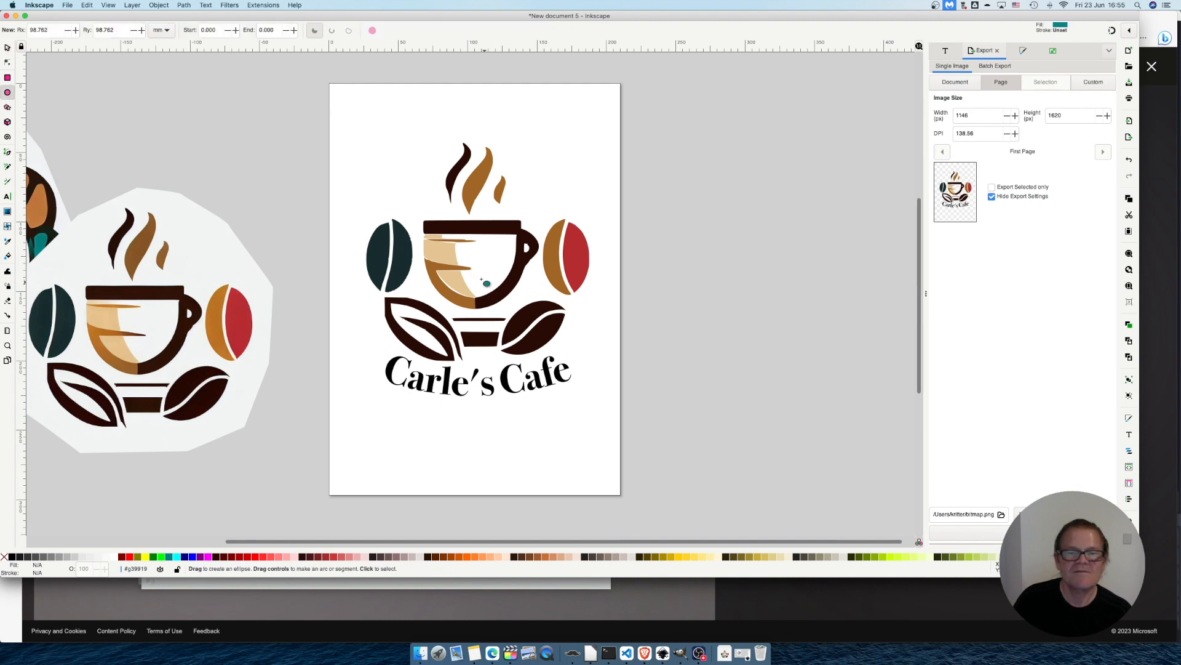
pyautogui.moveTo(474, 273); pyautogui.dragTo(634, 465)
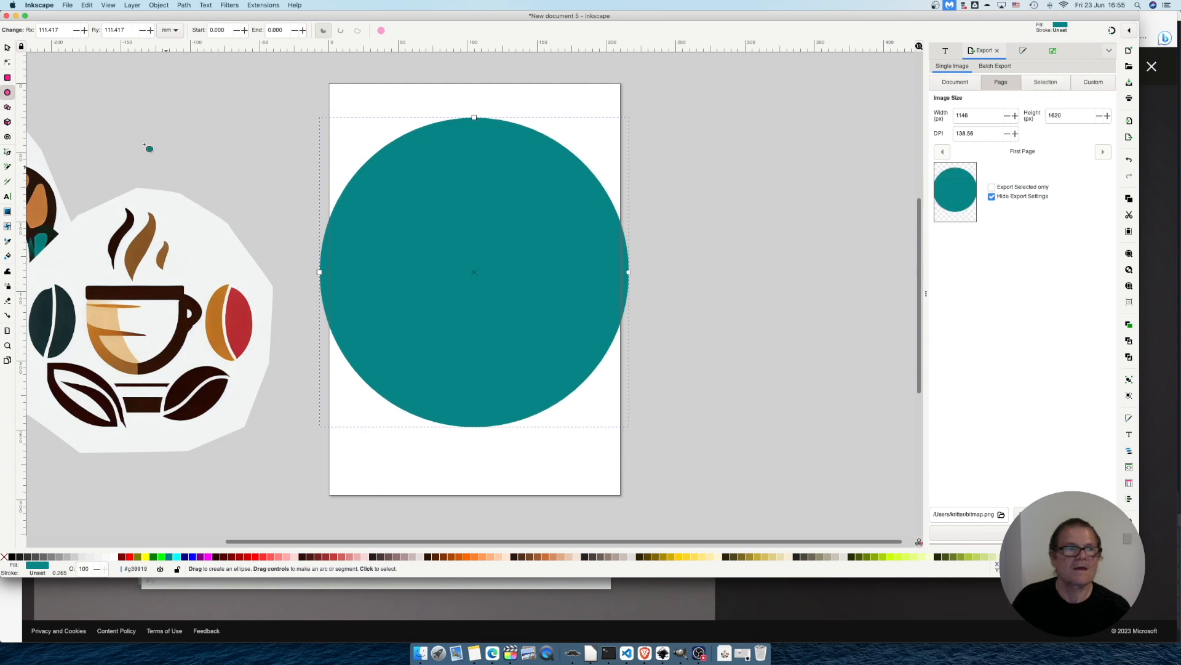
pyautogui.click(7, 48)
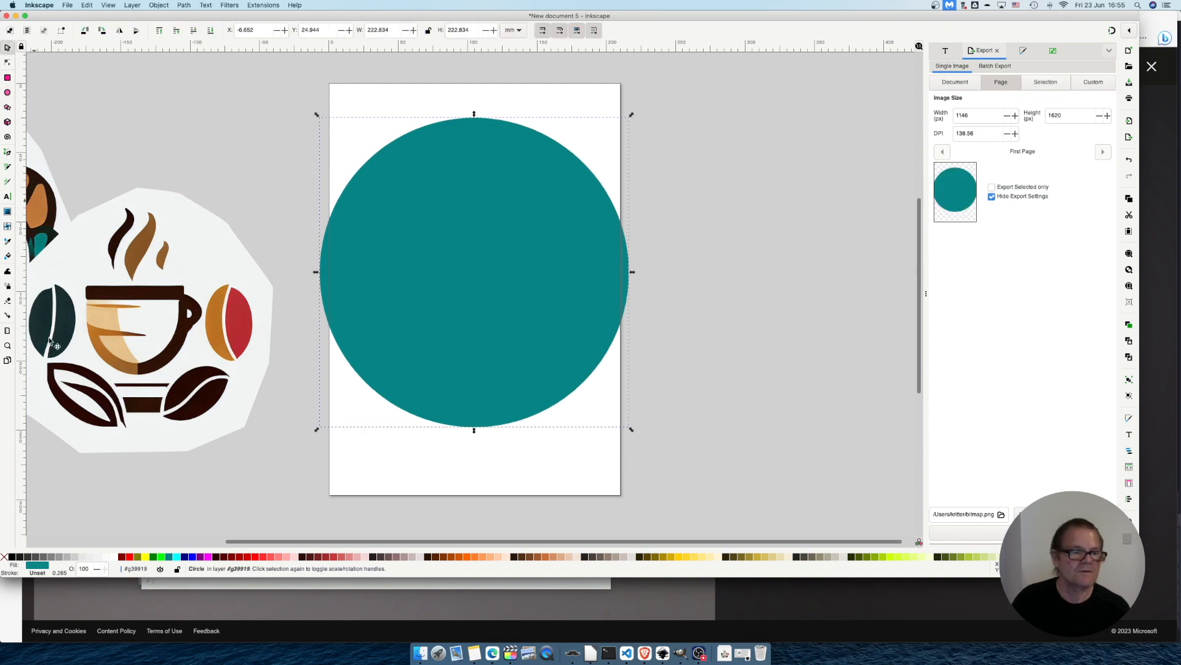
pyautogui.click(116, 559)
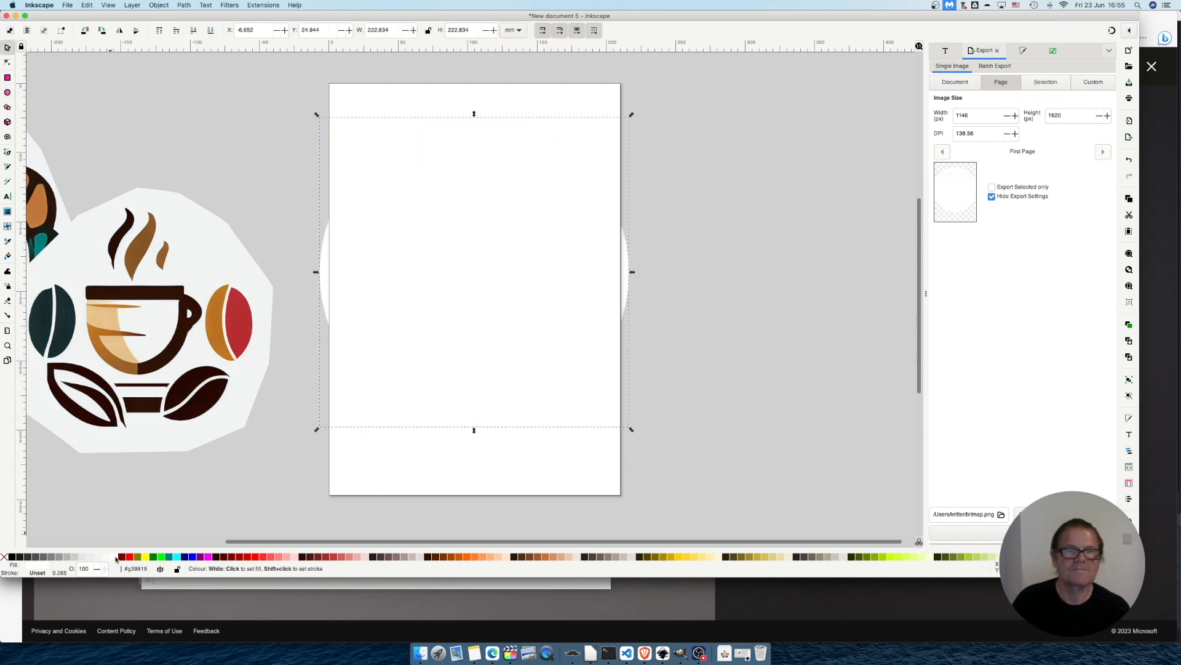
pyautogui.click(211, 31)
# Resize the page to the circle and delete the two original bitmap logos lying beside the page.
pyautogui.click(87, 5)
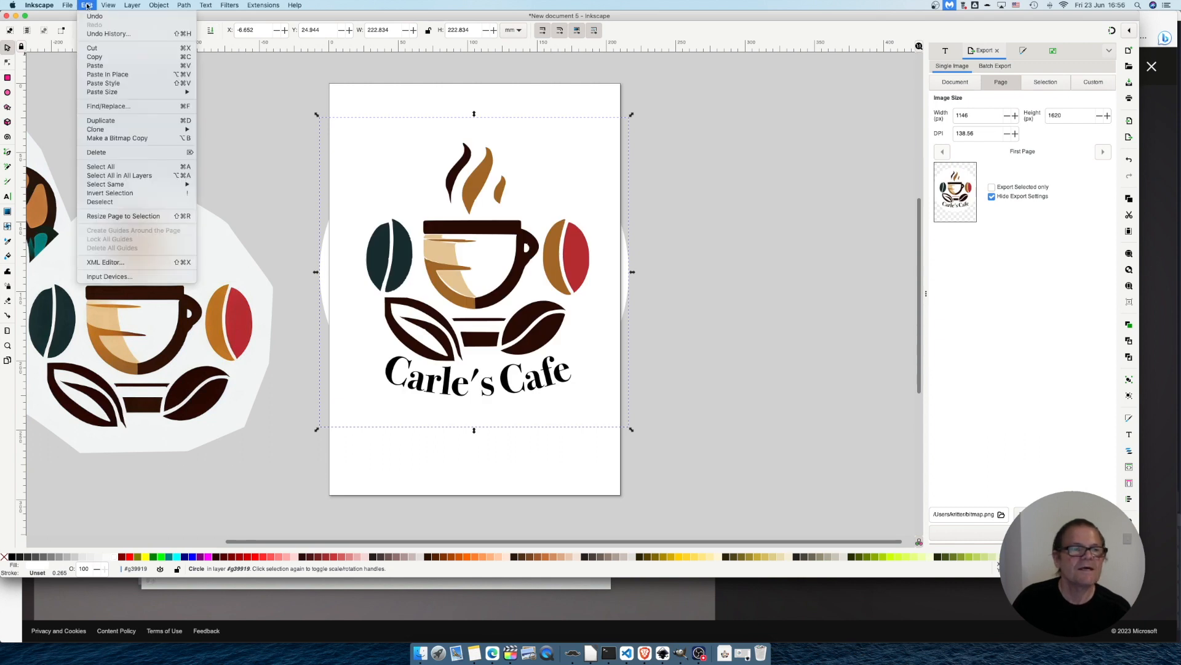
pyautogui.click(120, 216)
pyautogui.scroll(-3, 219, 226)
pyautogui.moveTo(47, 152); pyautogui.dragTo(245, 325)
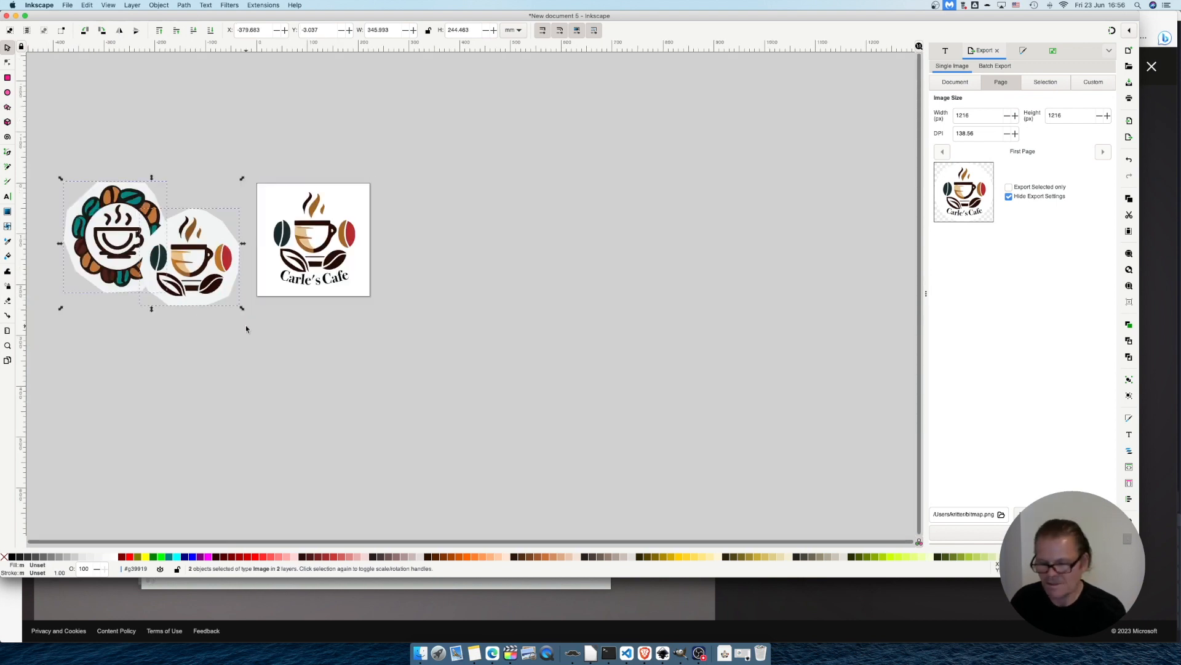
pyautogui.press('Delete')
pyautogui.scroll(3, 315, 295)
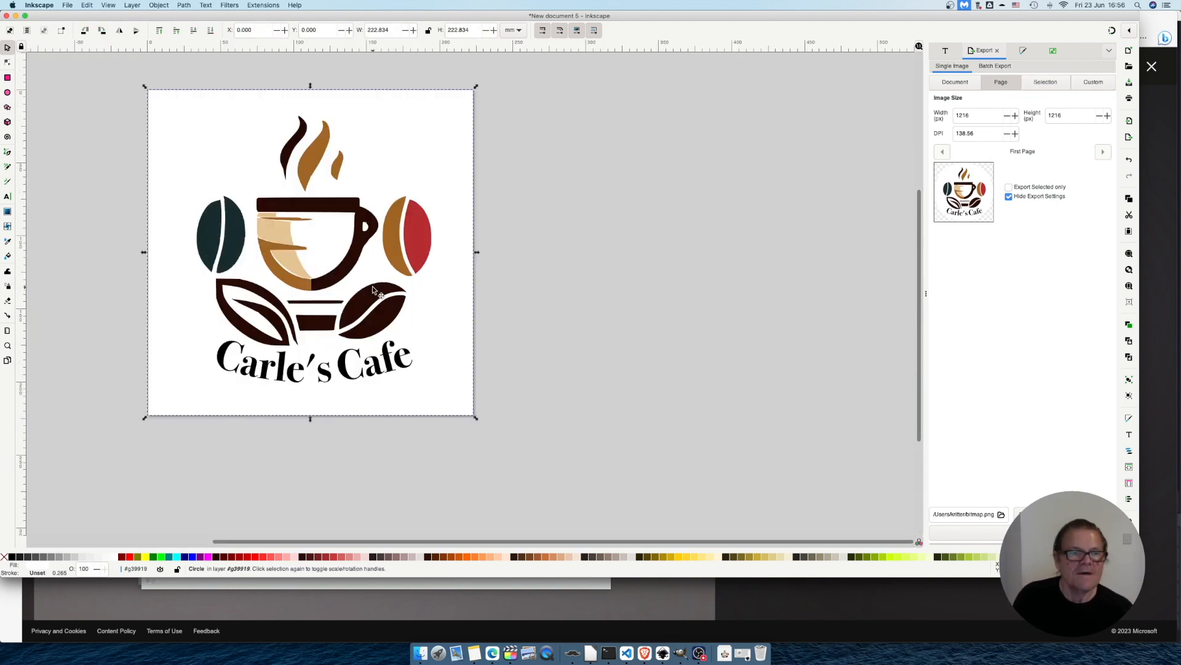
pyautogui.click(34, 95)
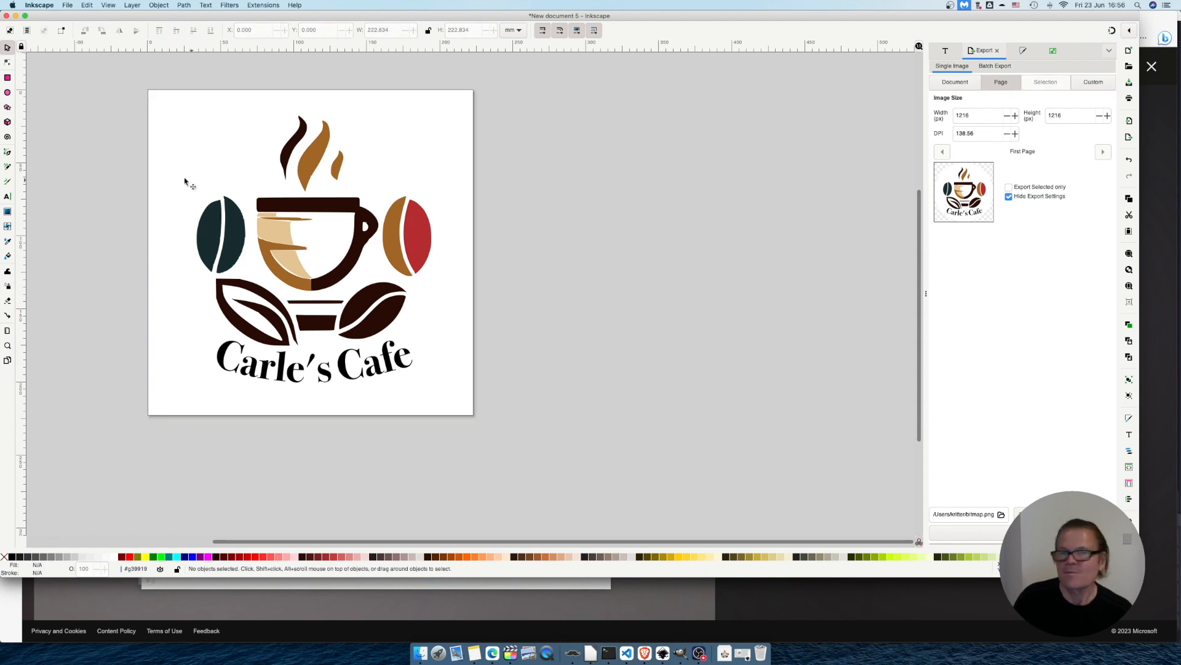
# Save the document as carlescafe.svg in Inkscape SVG format.
pyautogui.click(68, 5)
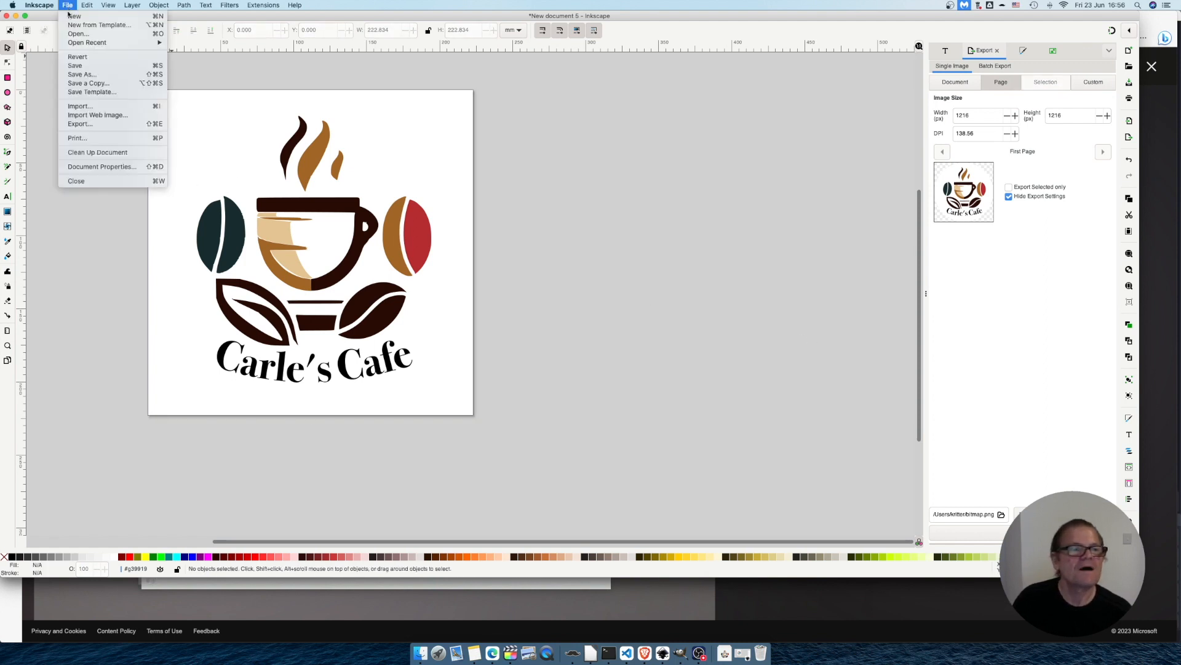
pyautogui.click(952, 487)
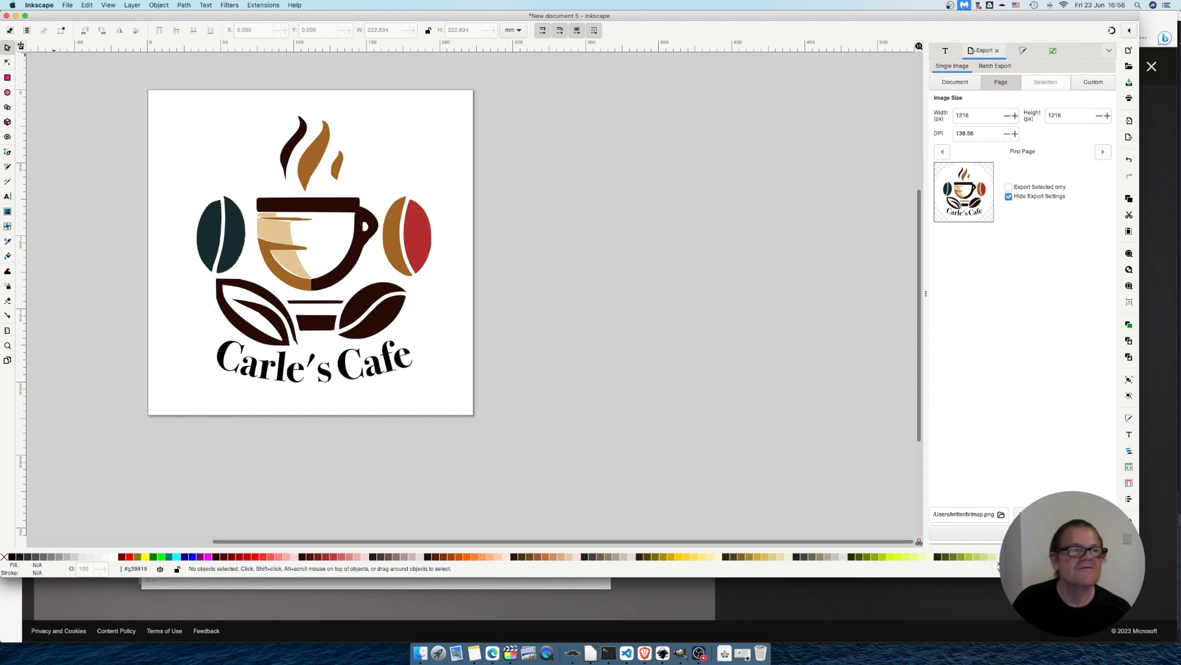
pyautogui.click(67, 5)
pyautogui.click(83, 76)
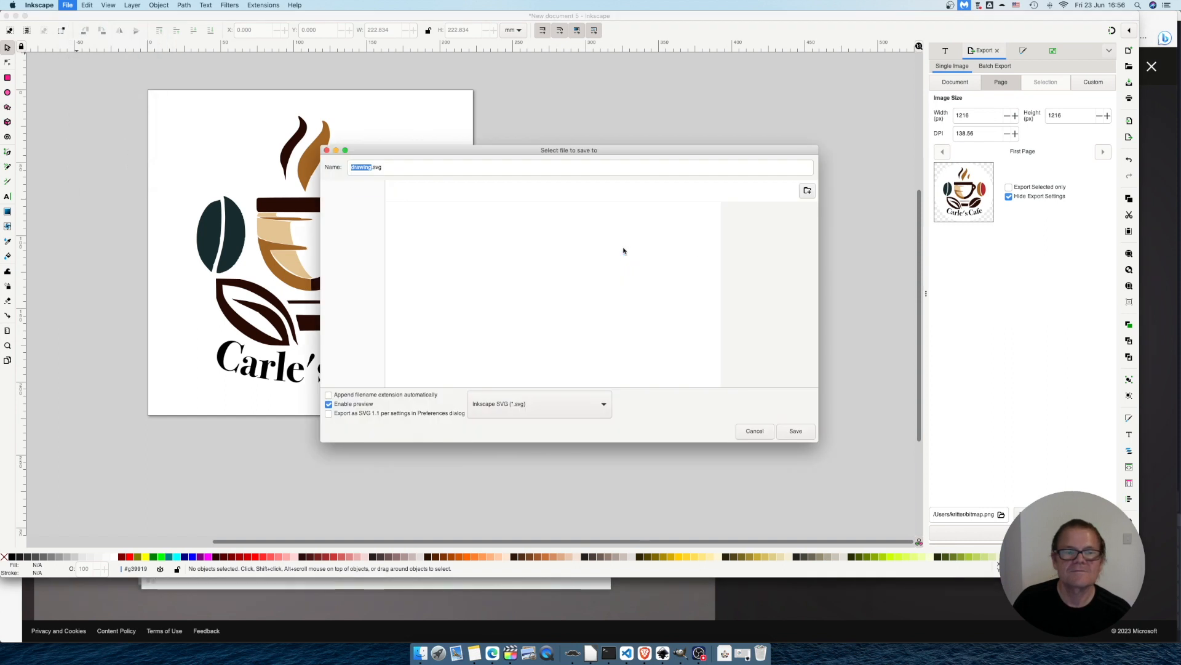
pyautogui.write('carlescafe')
pyautogui.press('Return')
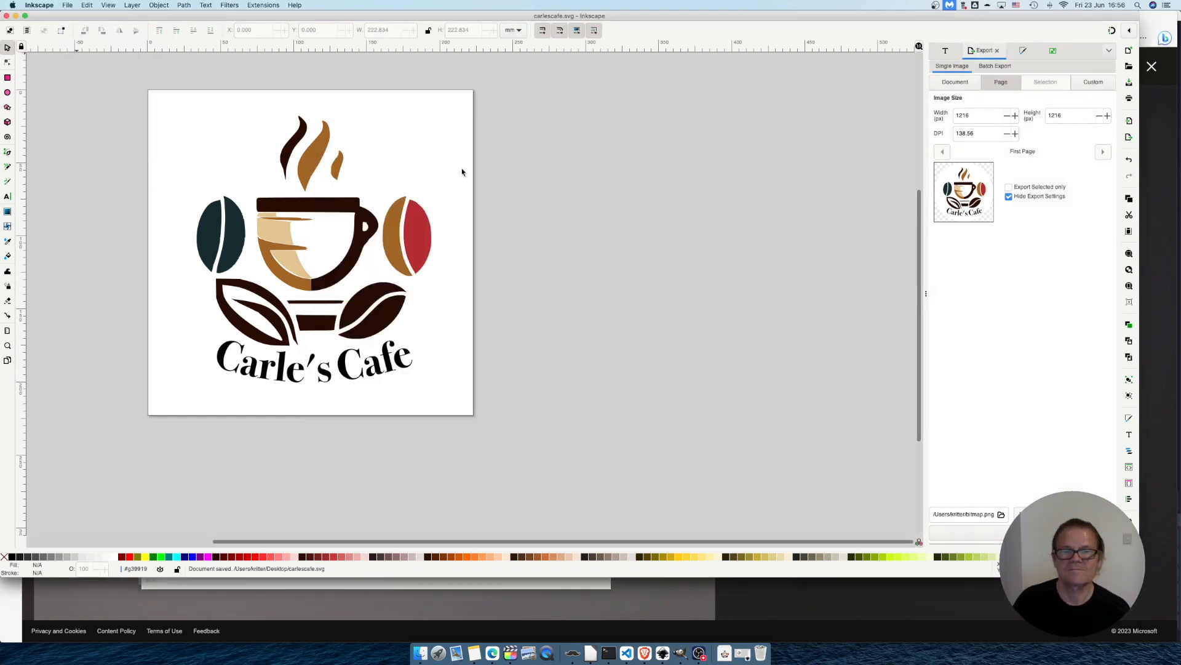
# Export the page as a PNG image named "carles cafe" to the Desktop.
pyautogui.click(1001, 514)
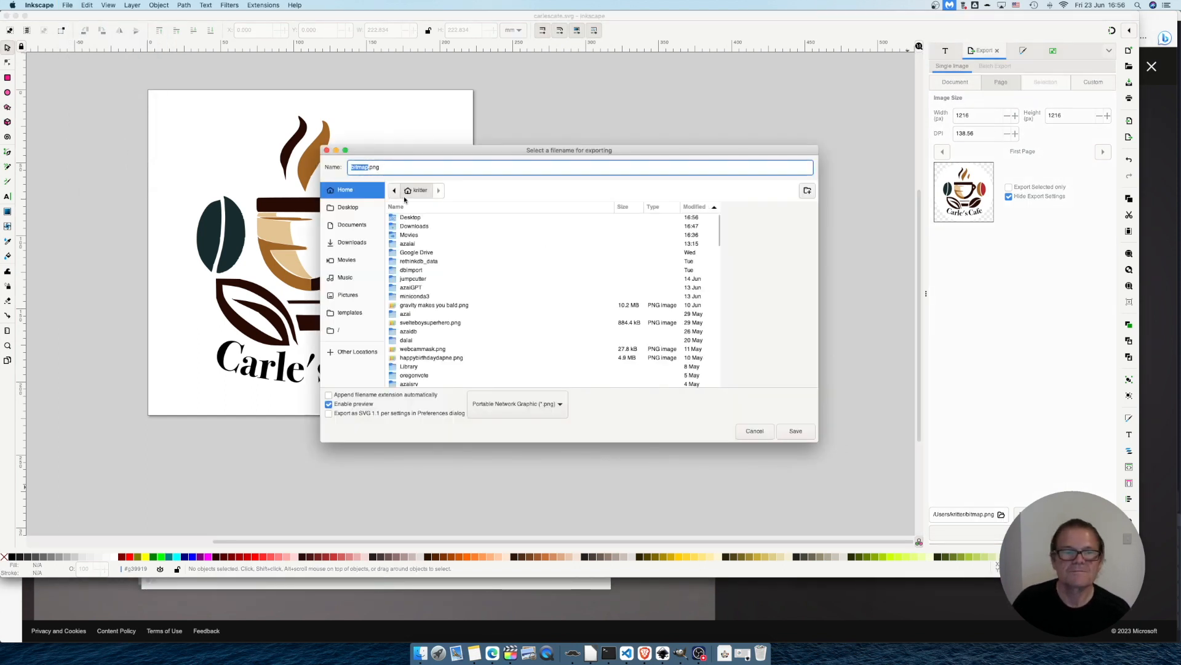
pyautogui.click(348, 209)
pyautogui.write('carles cafe')
pyautogui.click(796, 430)
# Switch to Finder, open the exported carles cafe.png from the Desktop to inspect it, and close the preview.
pyautogui.click(420, 652)
pyautogui.click(245, 152)
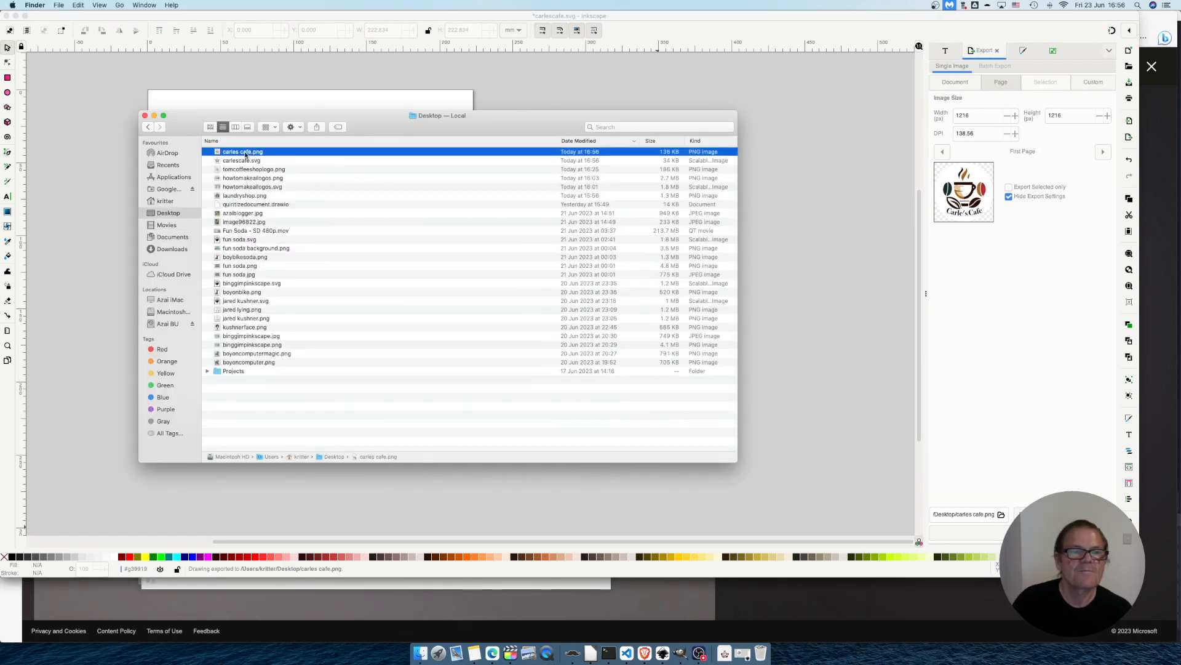
pyautogui.press('super+o')
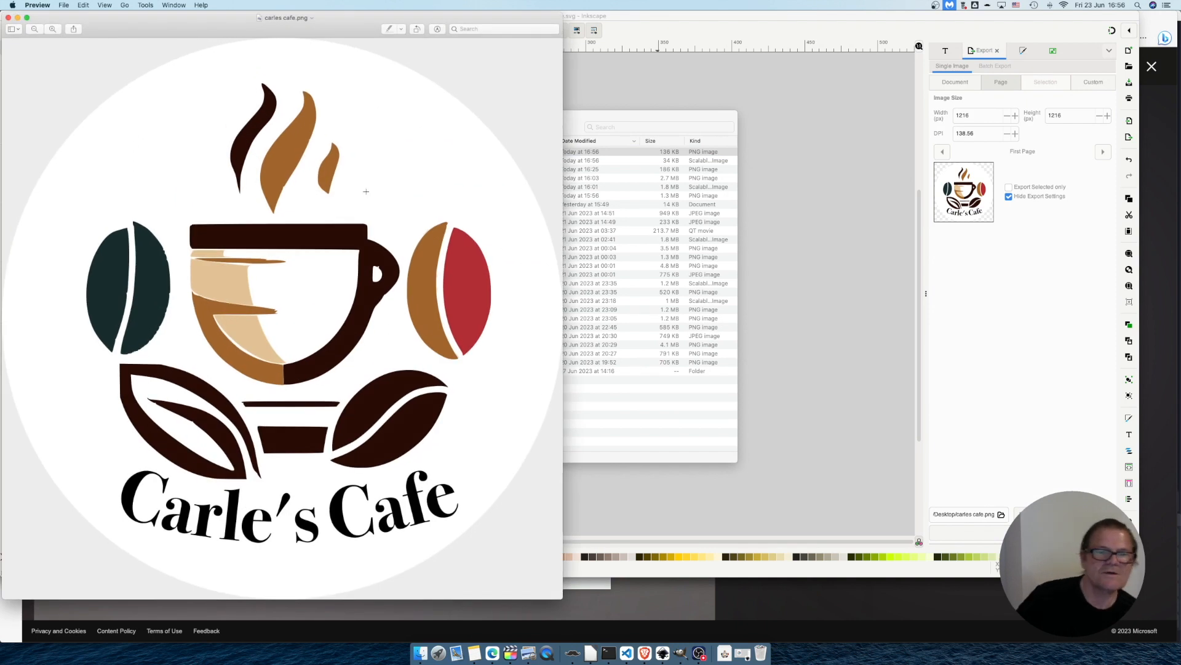
pyautogui.click(9, 17)
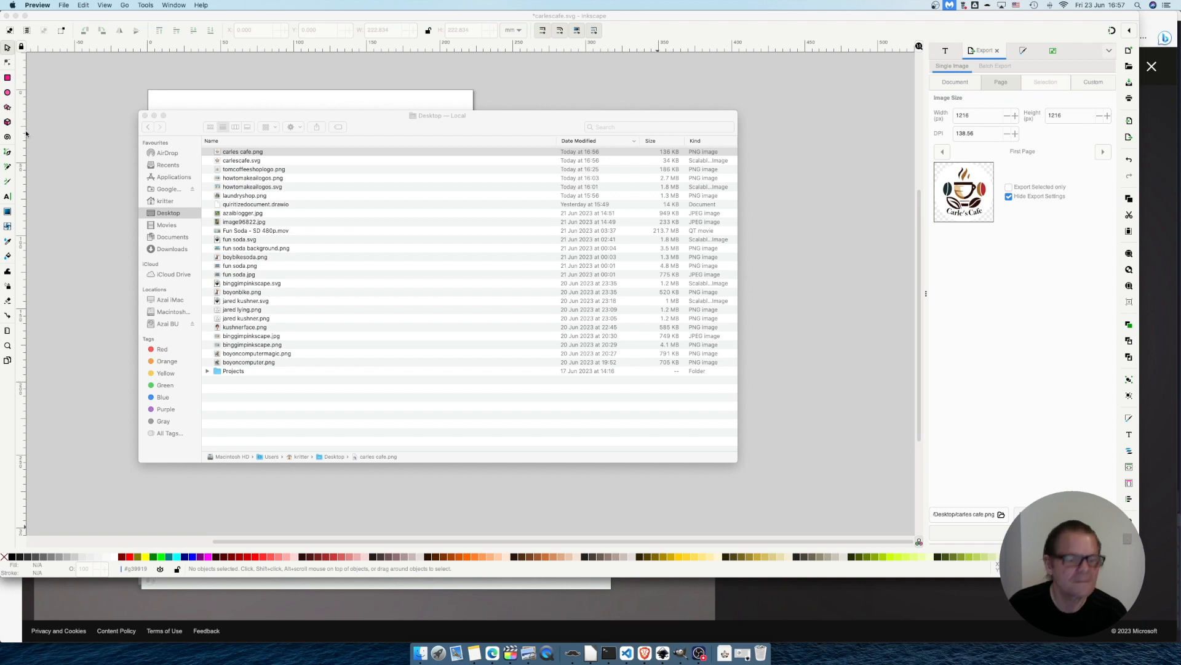
# Switch to Microsoft Edge, close the enlarged coffee logo image and browse the recent creations in Bing Image Creator.
pyautogui.click(492, 654)
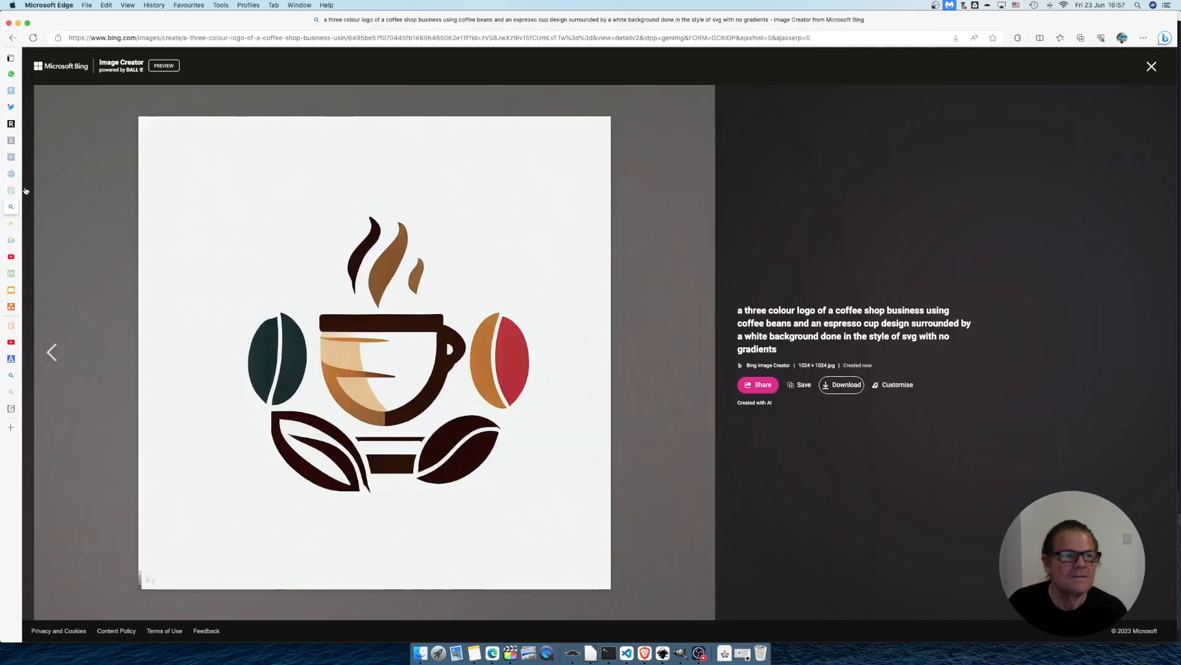
pyautogui.click(1148, 68)
pyautogui.scroll(-10, 1103, 300)
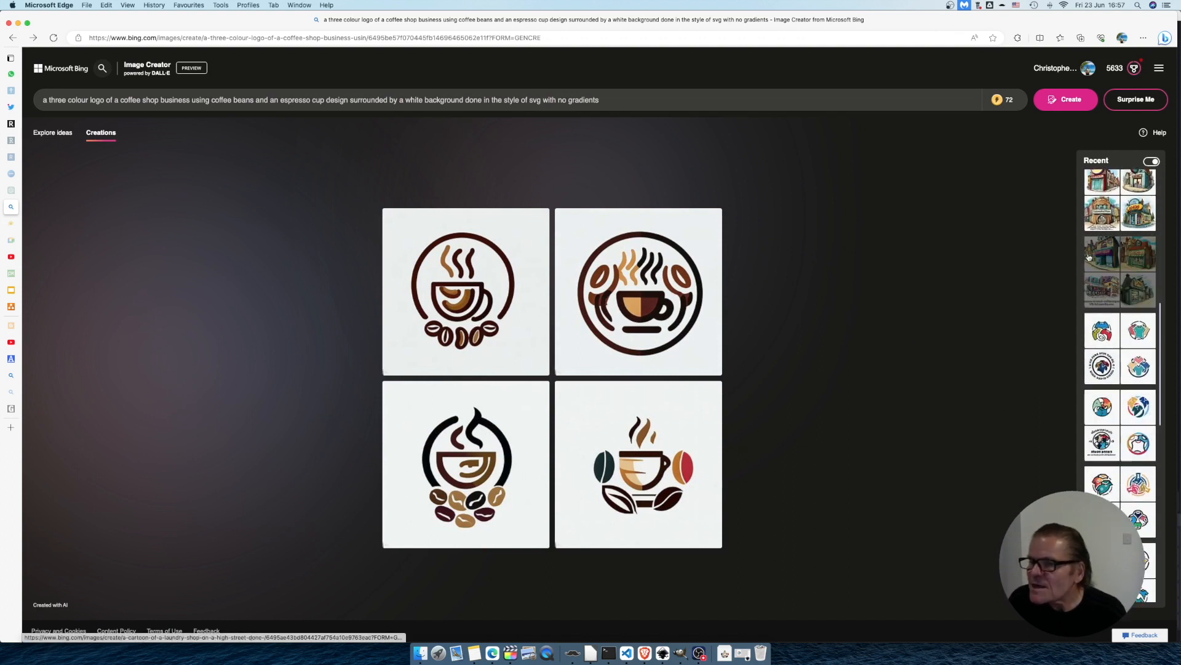
# Open the recent laundry shop cartoon creation, change "laundry" to "coffee" in its prompt, and generate the images.
pyautogui.click(1149, 212)
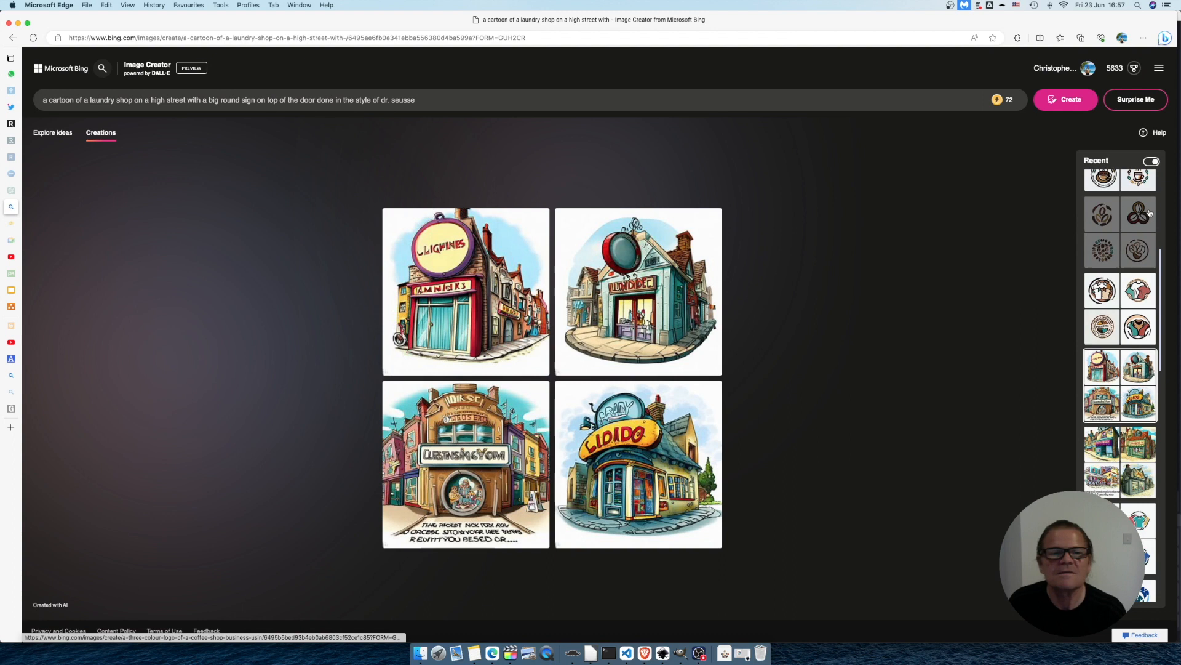
pyautogui.click(107, 102)
pyautogui.write('coffee')
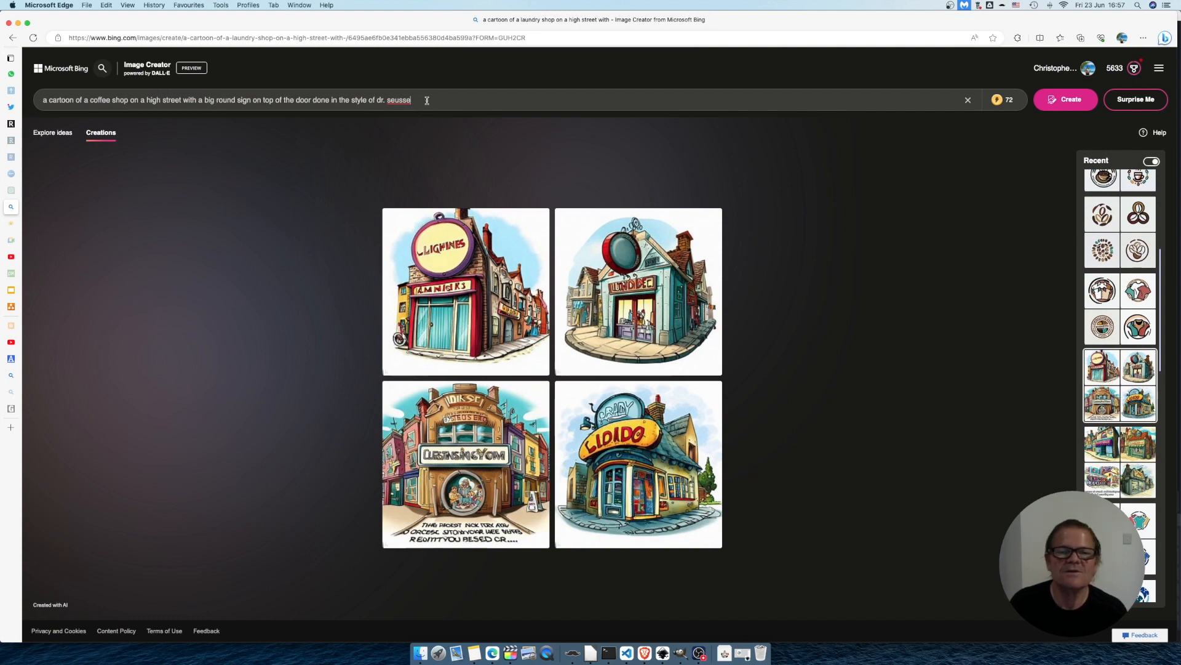
pyautogui.click(1065, 103)
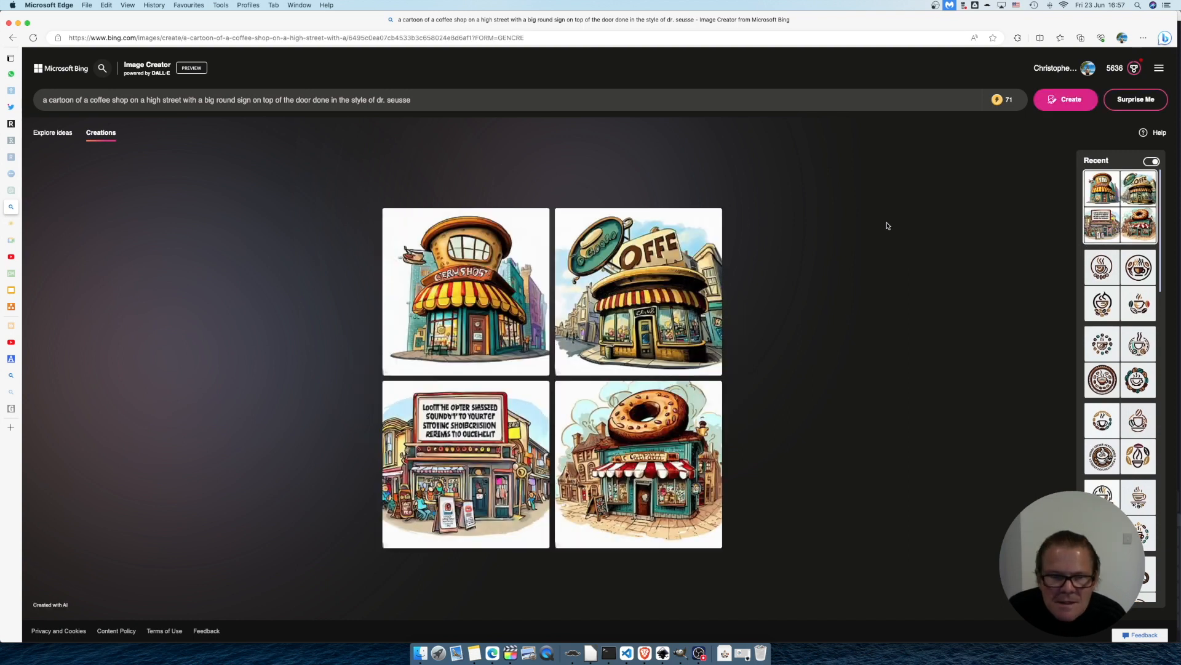
# Generate another set from the same coffee shop prompt and download the stone corner shop with the round coffee cup sign.
pyautogui.click(1066, 101)
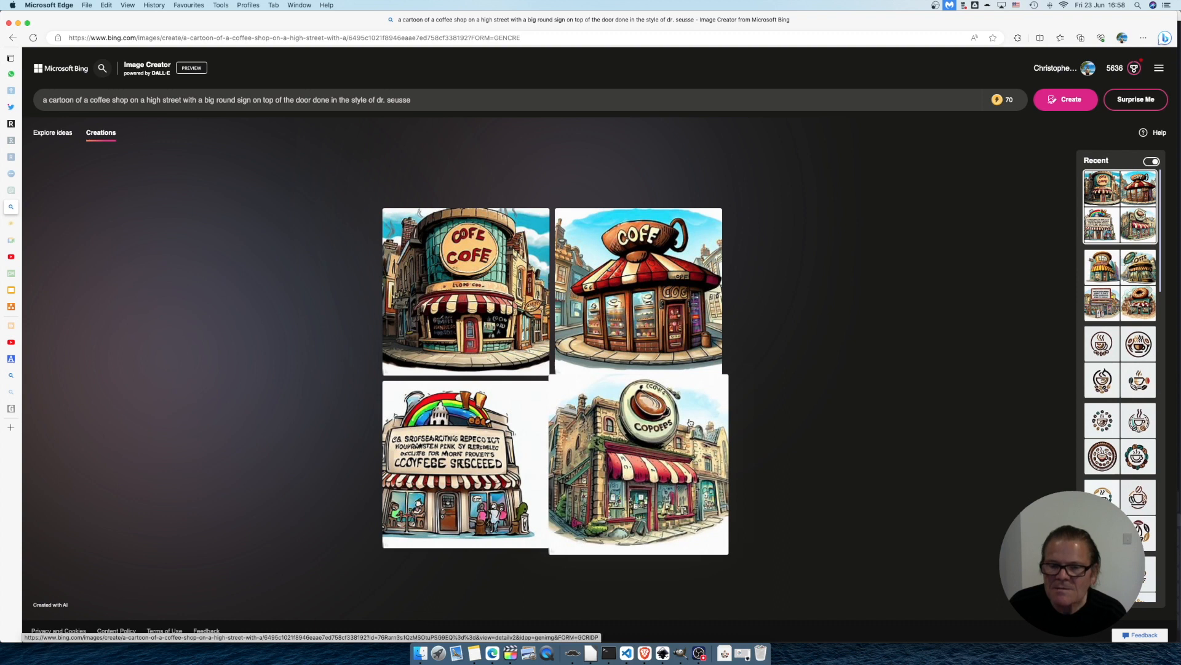
pyautogui.click(690, 423)
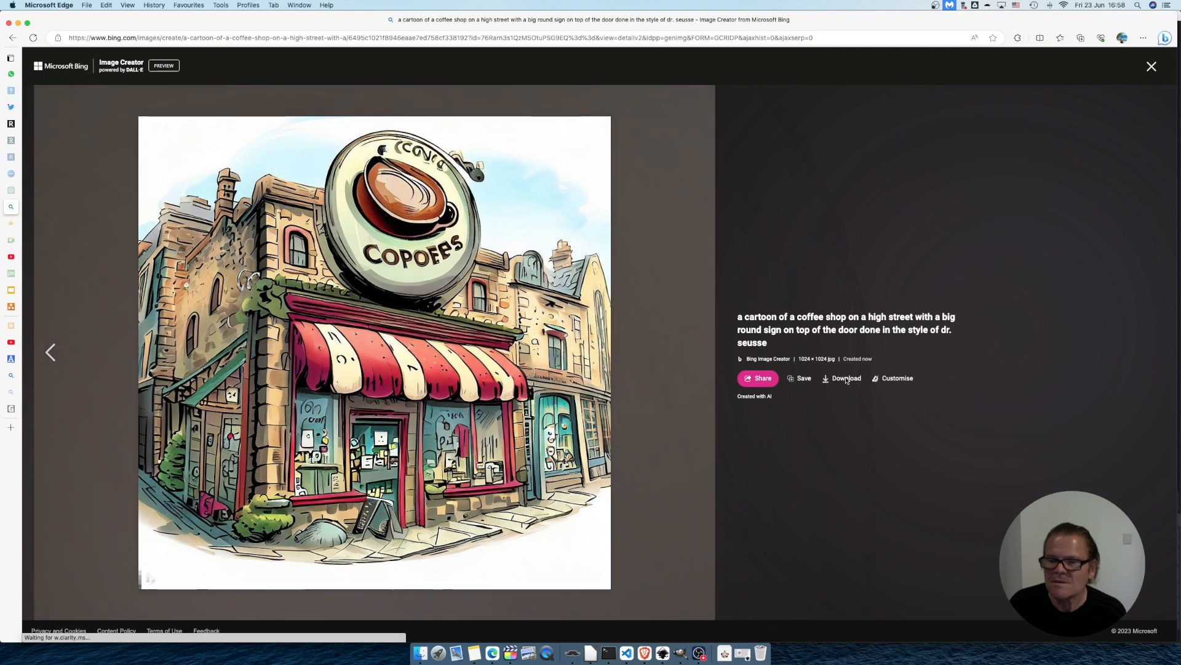
pyautogui.click(848, 380)
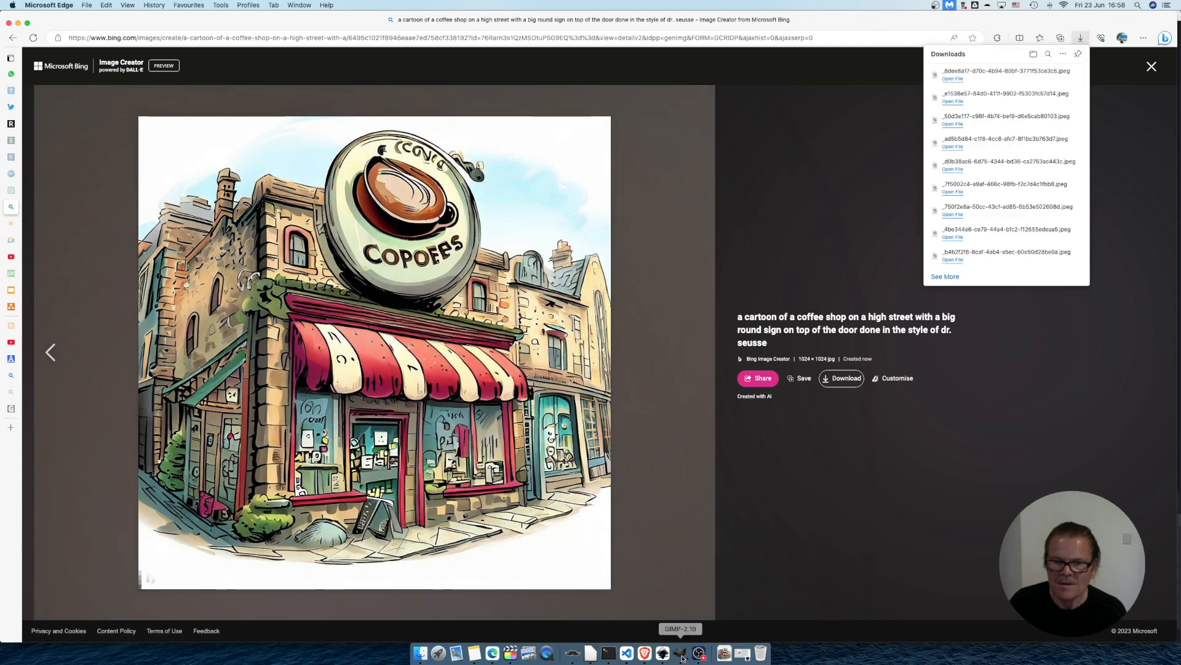
# Switch to GIMP and open the newly downloaded coffee shop JPEG from the Downloads folder.
pyautogui.click(681, 653)
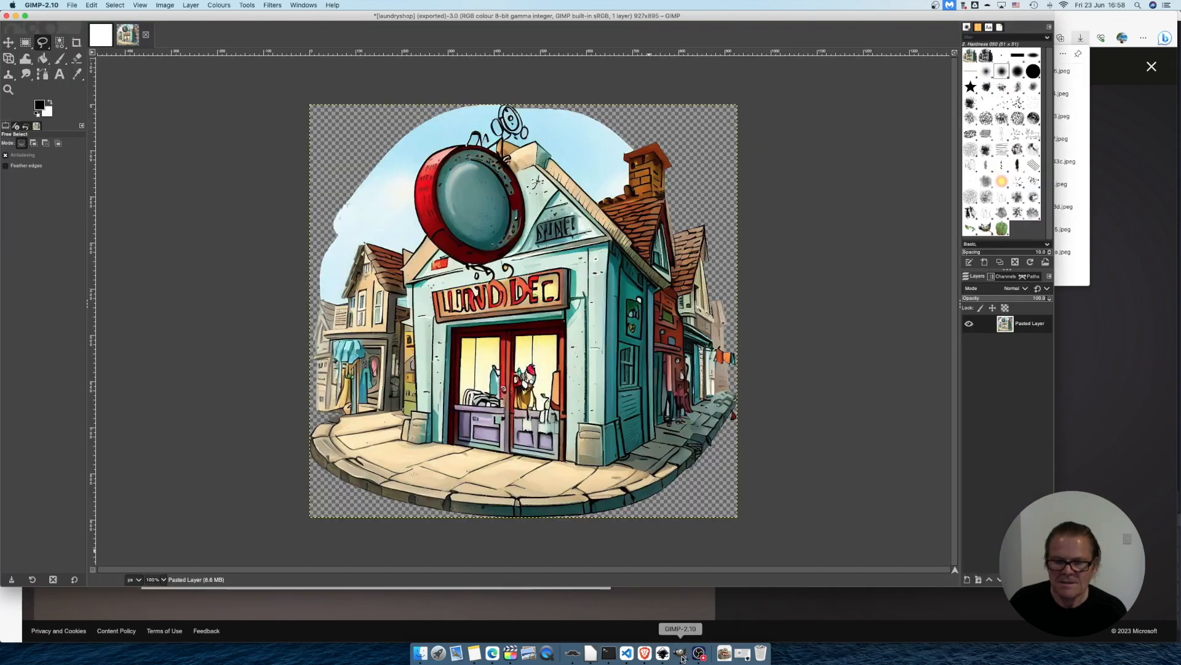
pyautogui.click(72, 5)
pyautogui.click(85, 41)
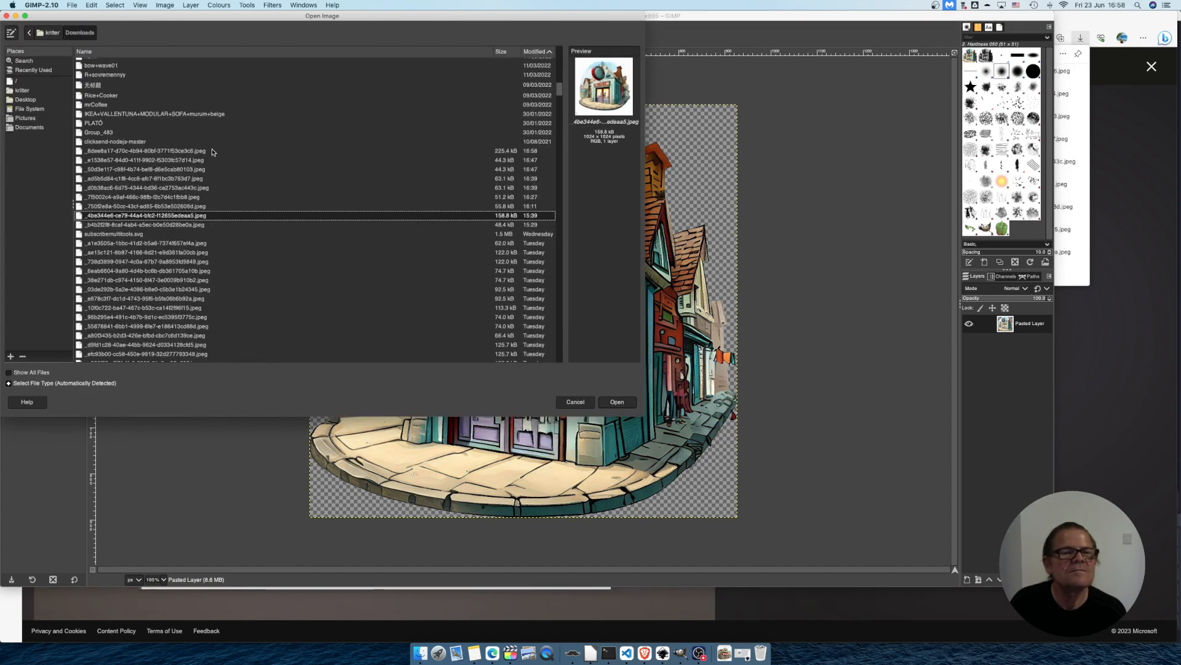
pyautogui.doubleClick(212, 151)
# Select the white background around the coffee shop by colour and invert the selection.
pyautogui.click(115, 4)
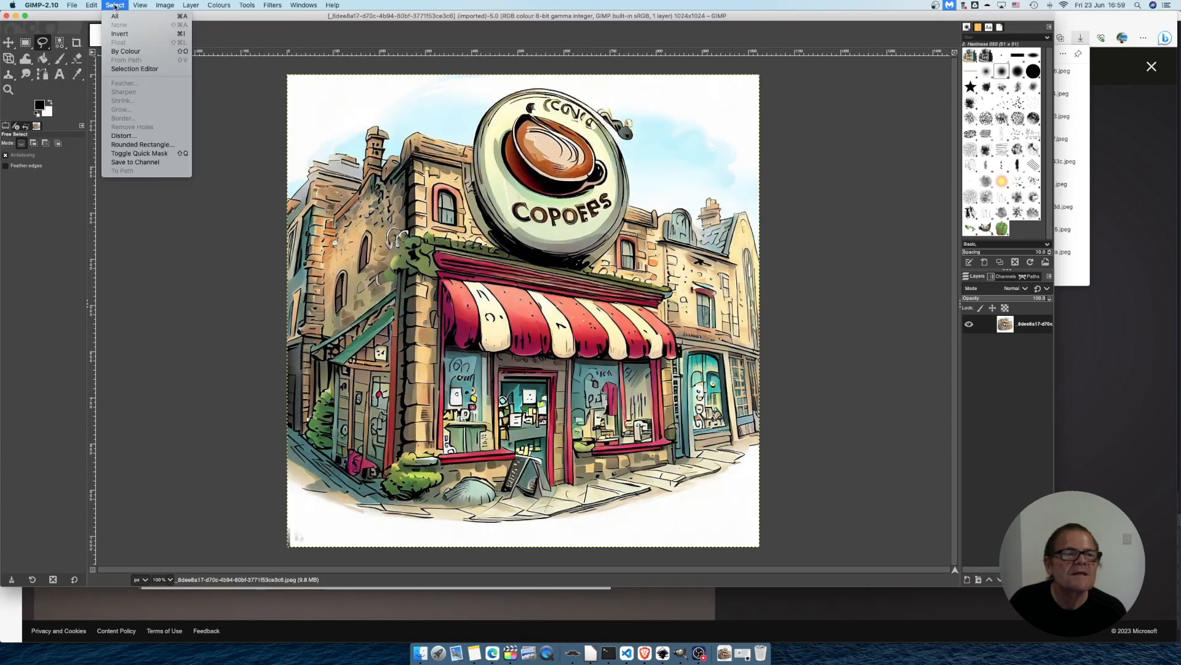
pyautogui.click(120, 52)
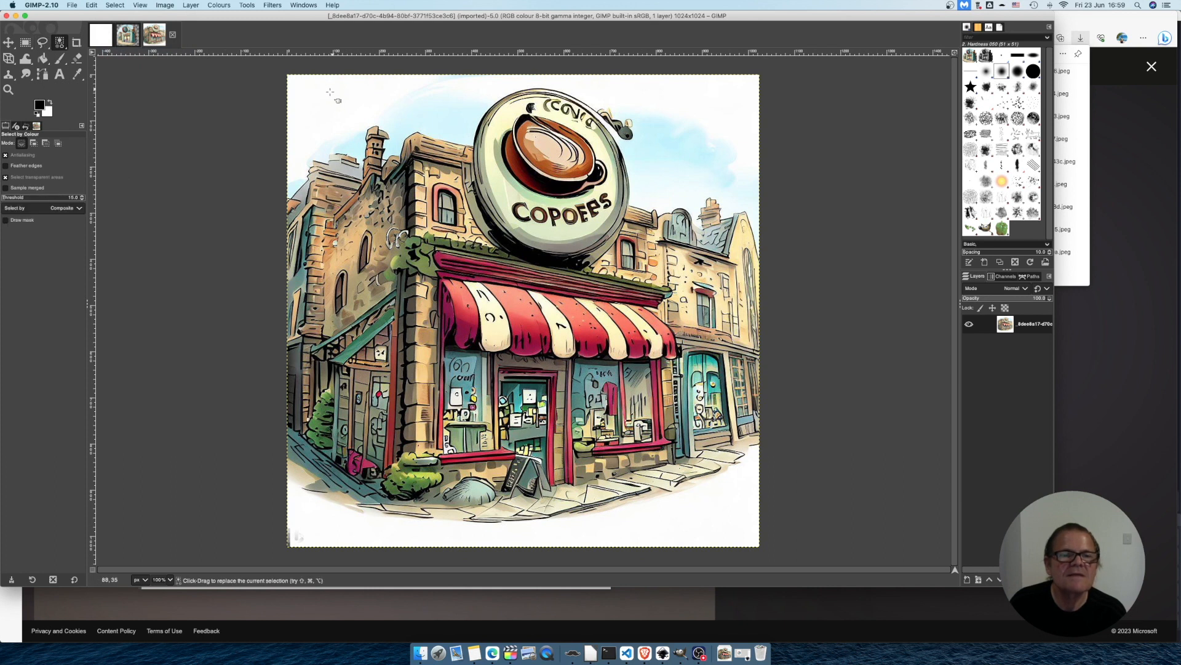
pyautogui.click(326, 110)
pyautogui.click(115, 5)
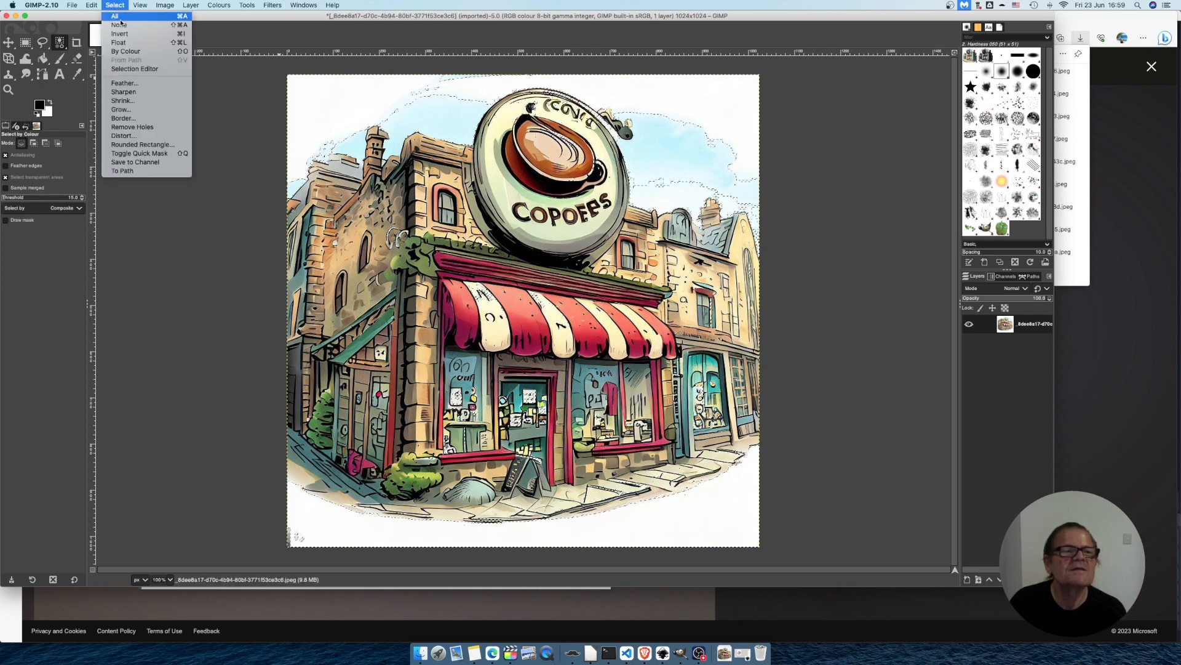
pyautogui.click(123, 43)
# Shrink the selection around the coffee shop building.
pyautogui.click(115, 5)
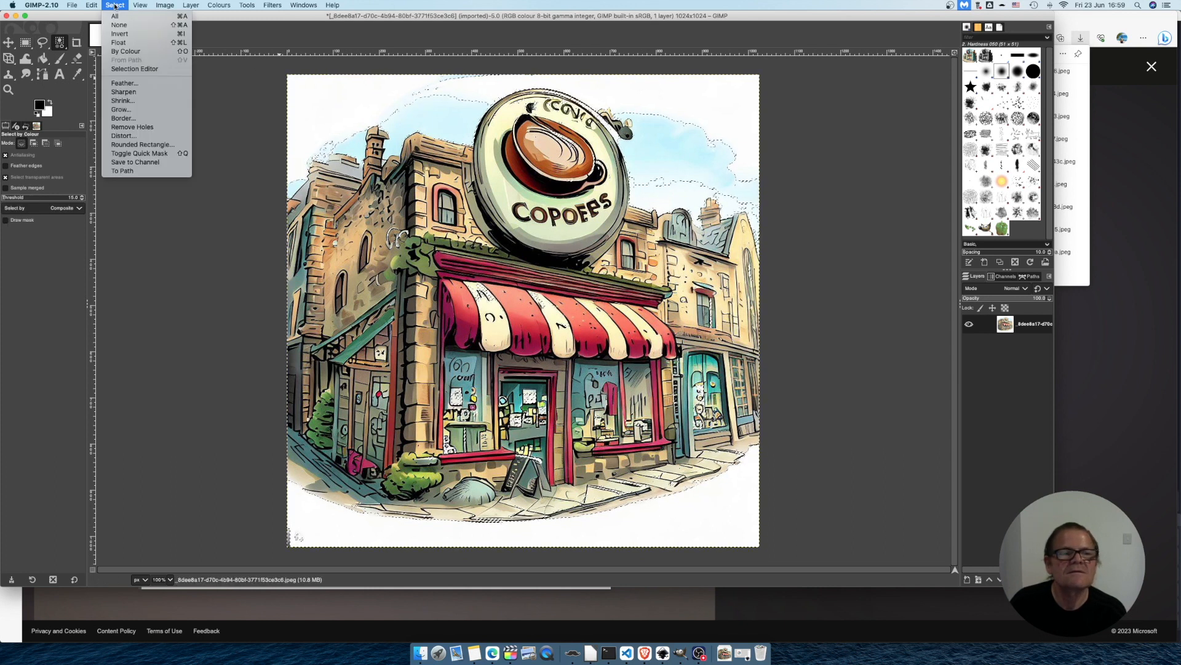
pyautogui.click(122, 100)
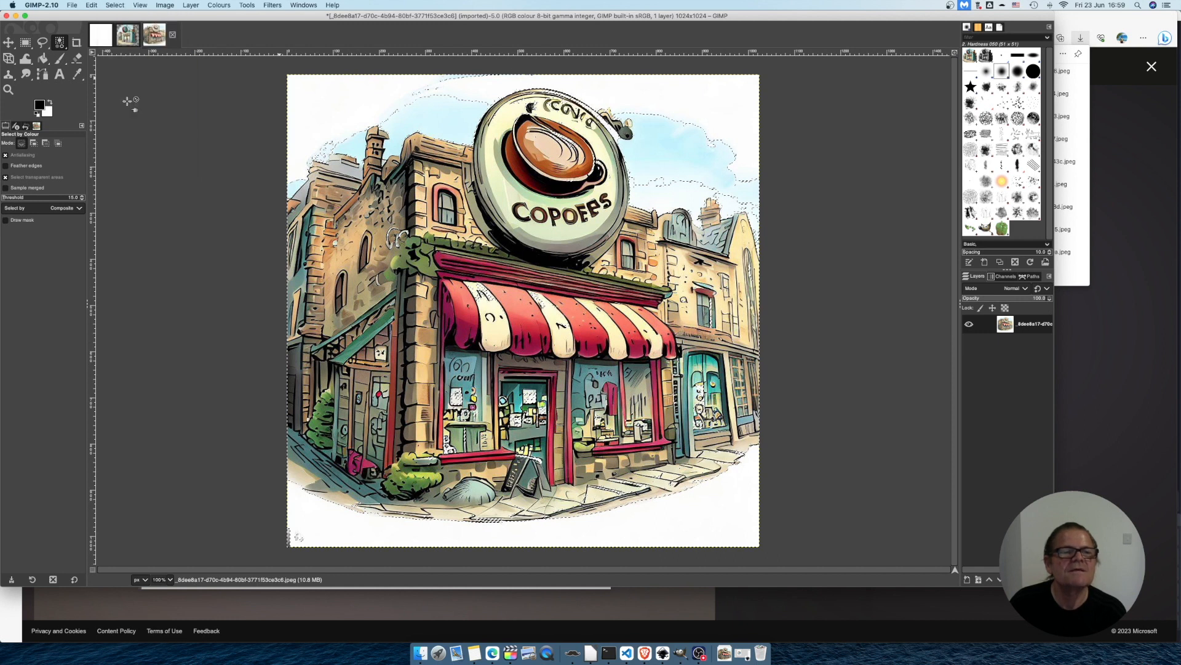
pyautogui.click(180, 122)
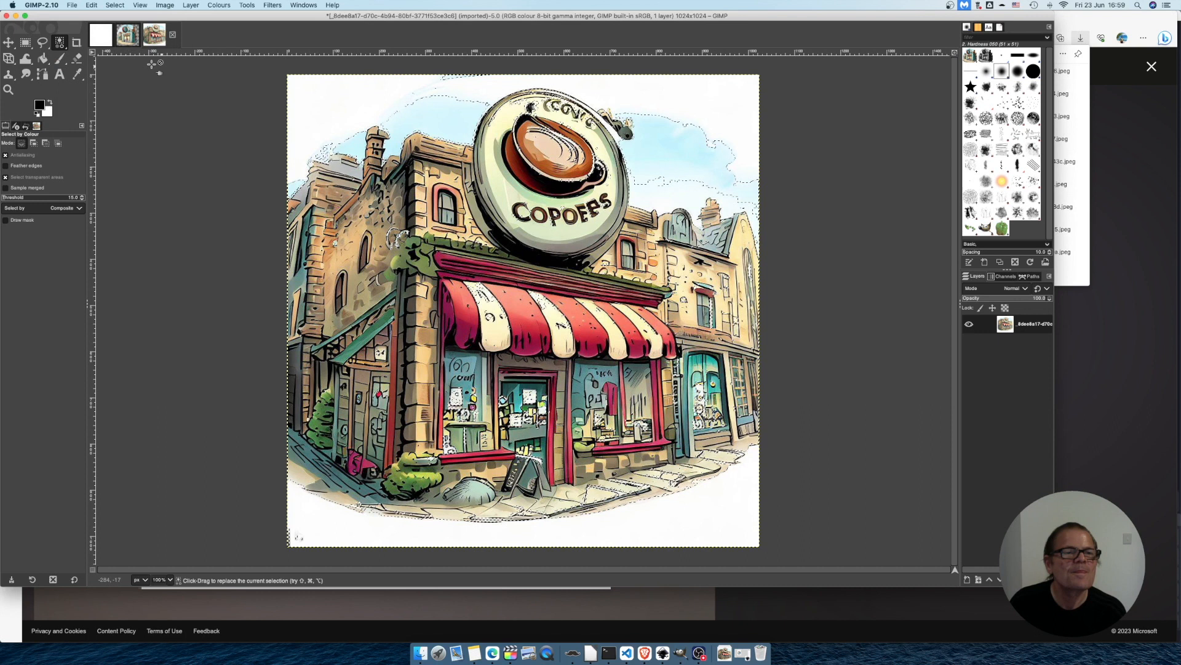
# Remove the watermark in the image's lower-left corner from the selection with Free Select.
pyautogui.click(42, 42)
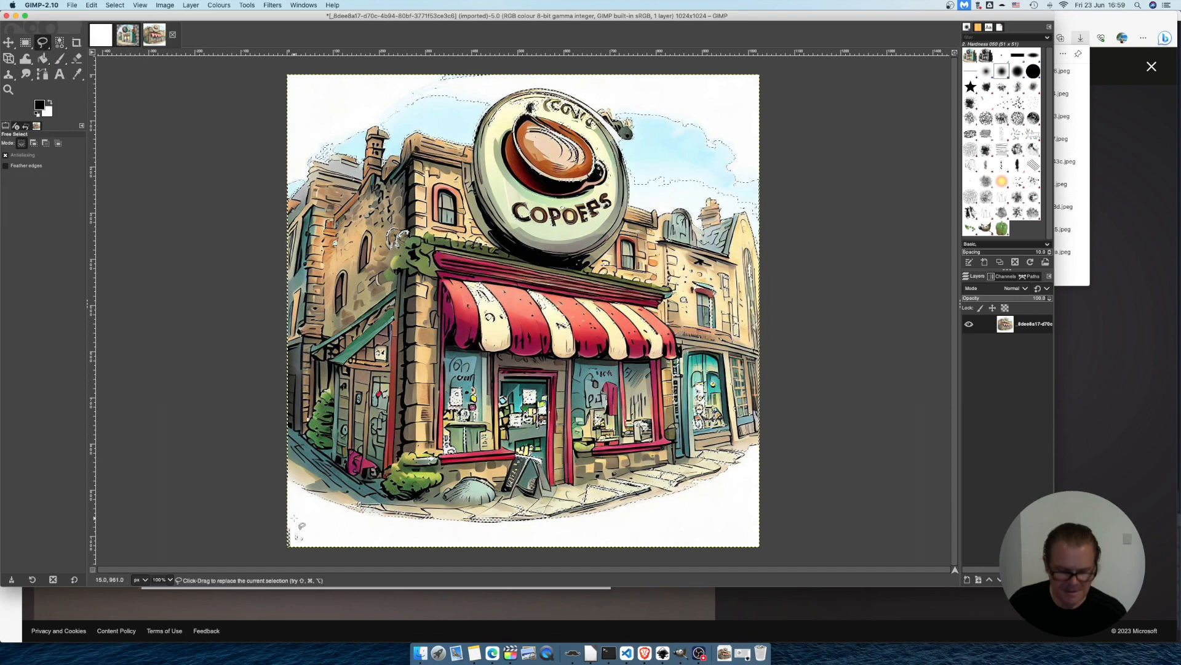
pyautogui.moveTo(277, 517)
pyautogui.mouseDown()
pyautogui.moveTo(334, 542)
pyautogui.moveTo(307, 557)
pyautogui.moveTo(259, 540)
pyautogui.moveTo(278, 518)
pyautogui.mouseUp()
pyautogui.press('Return')
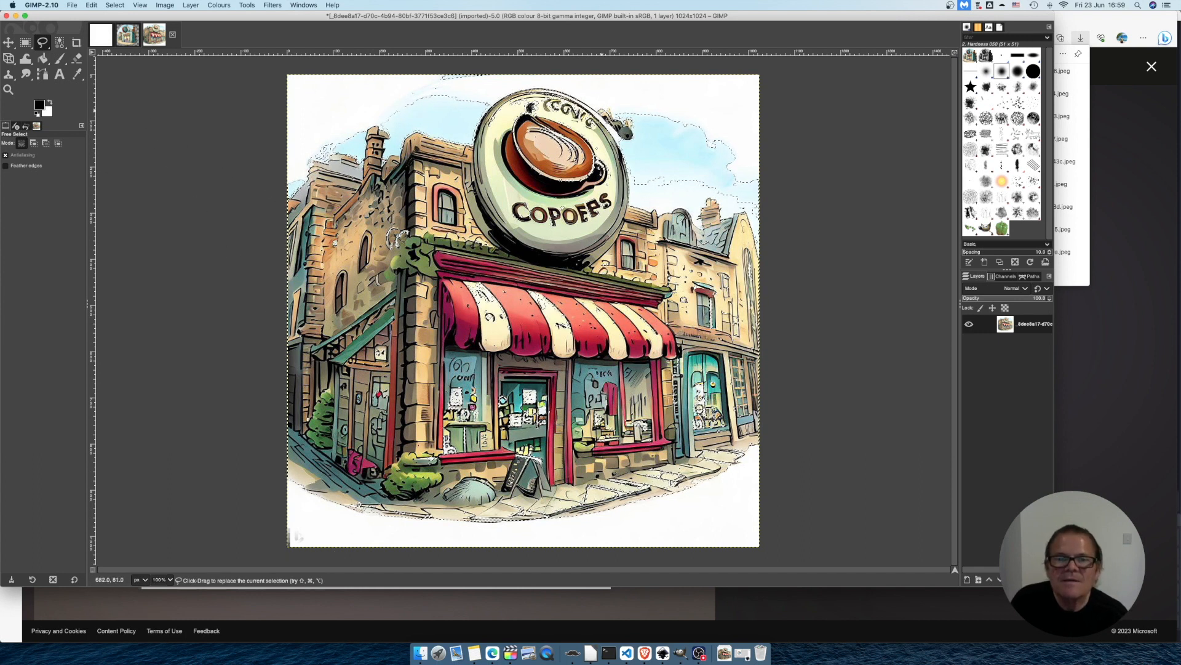
# Add the interior of the building and its round sign to the selection with a freehand Free Select outline.
pyautogui.keyDown('shift'); pyautogui.click(624, 116); pyautogui.keyUp('shift')
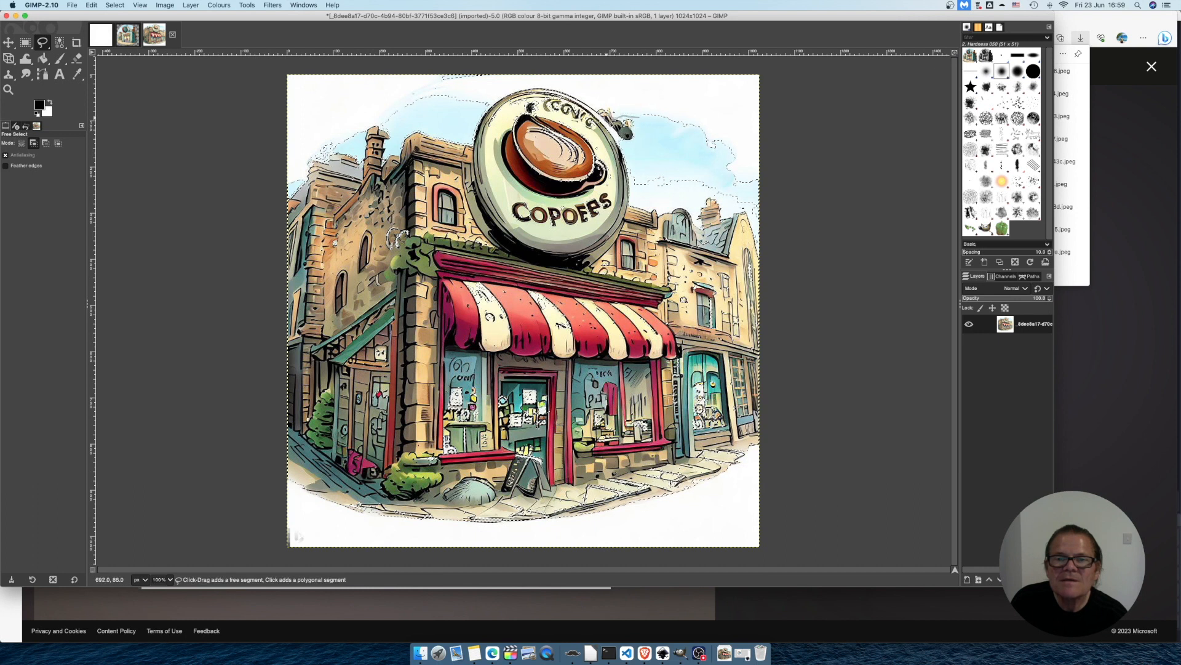
pyautogui.moveTo(535, 93); pyautogui.dragTo(509, 104)
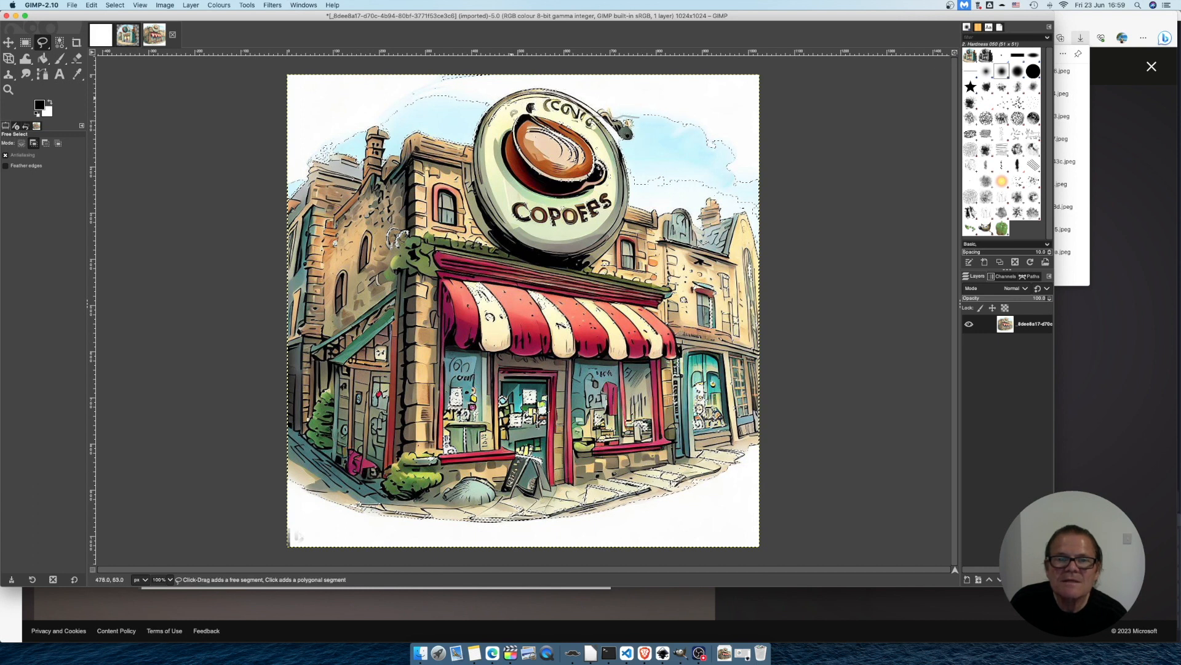
pyautogui.moveTo(405, 129)
pyautogui.mouseDown()
pyautogui.moveTo(335, 166)
pyautogui.moveTo(309, 222)
pyautogui.moveTo(314, 430)
pyautogui.moveTo(338, 471)
pyautogui.moveTo(483, 495)
pyautogui.moveTo(615, 480)
pyautogui.moveTo(729, 437)
pyautogui.mouseUp()
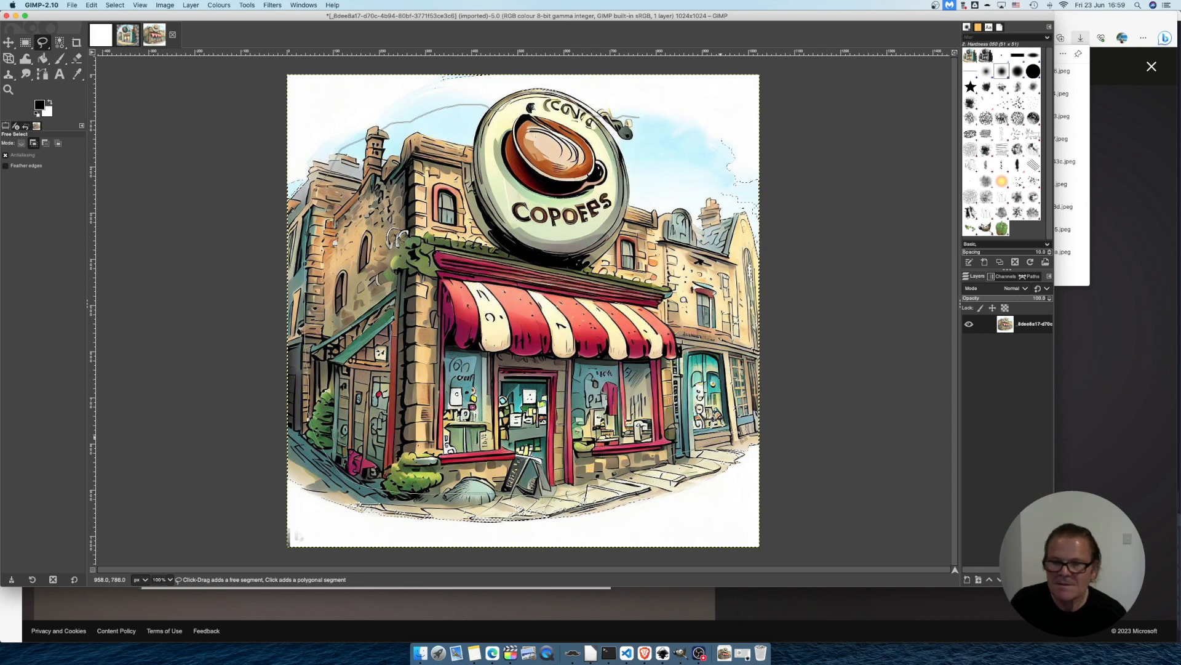
pyautogui.moveTo(725, 256)
pyautogui.mouseDown()
pyautogui.moveTo(619, 237)
pyautogui.moveTo(589, 126)
pyautogui.mouseUp()
pyautogui.press('Return')
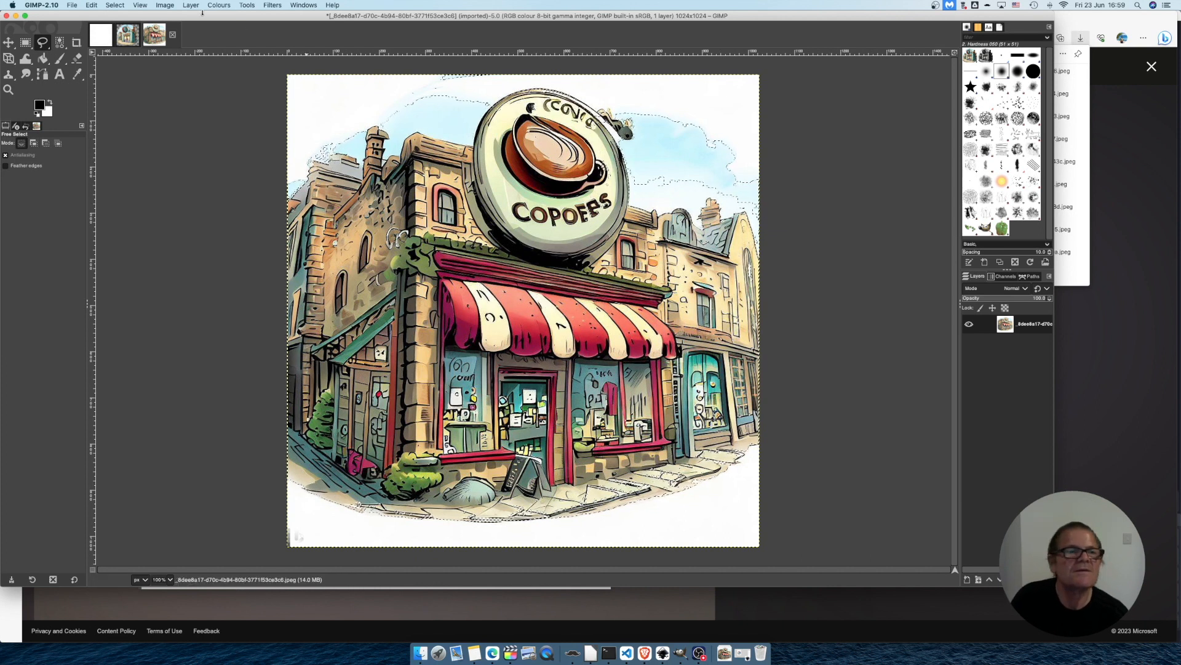
# Cut the selected coffee shop and create a new image from the clipboard.
pyautogui.click(92, 6)
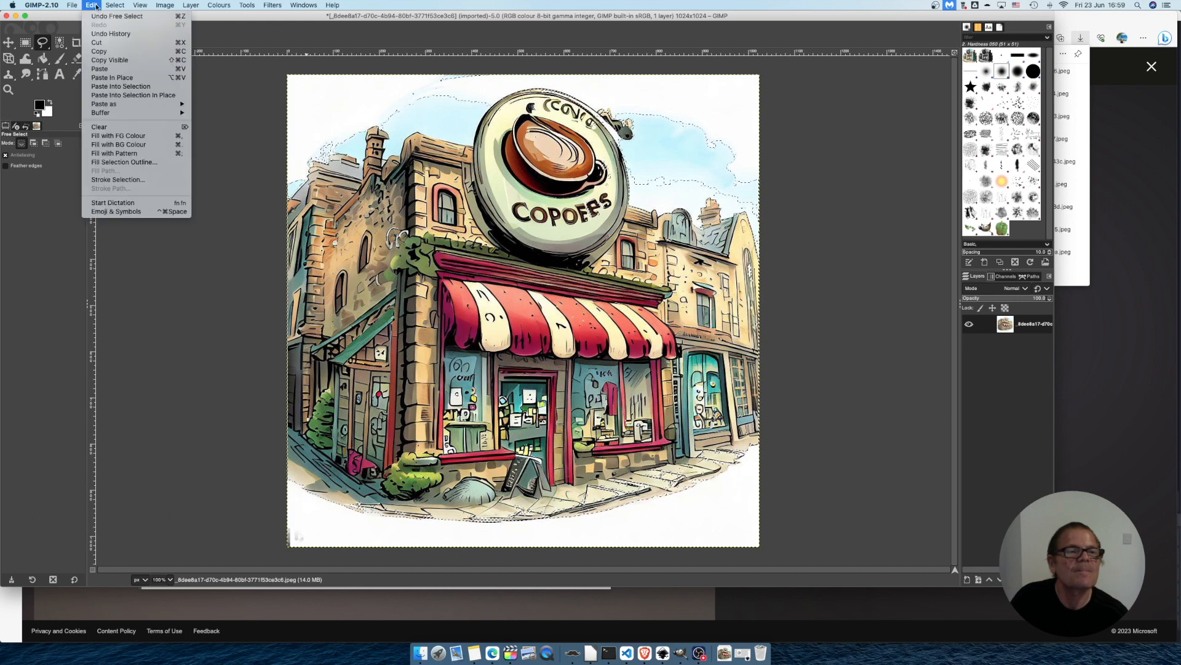
pyautogui.click(99, 42)
pyautogui.click(72, 5)
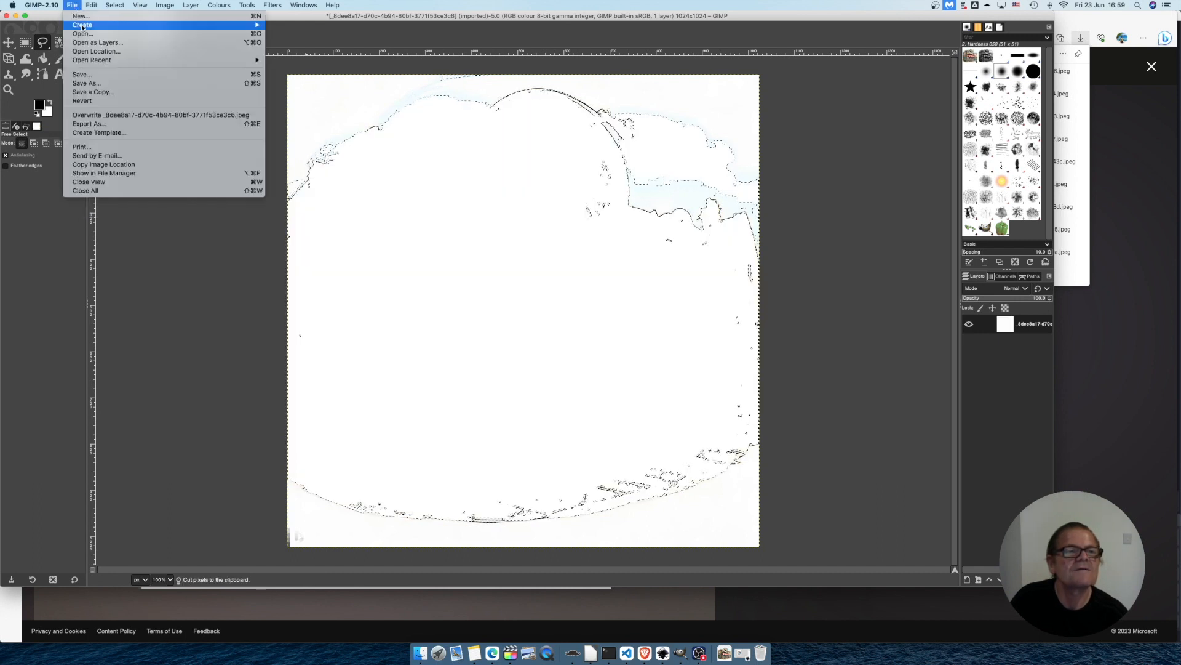
pyautogui.moveTo(172, 25)
pyautogui.click(294, 26)
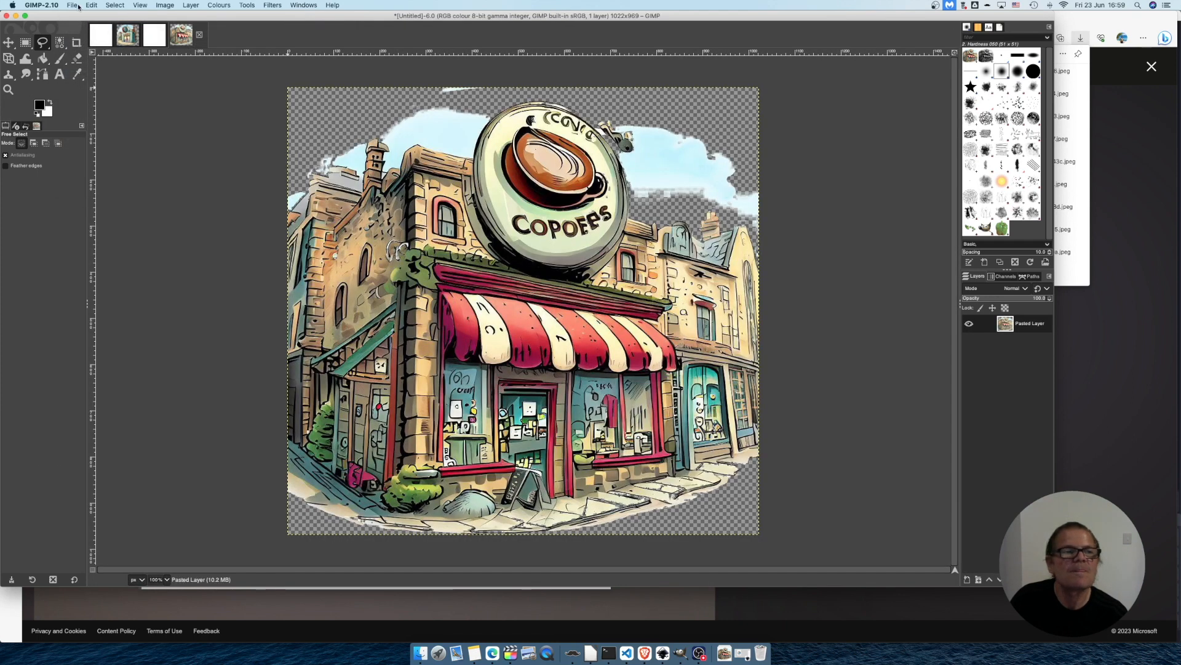
# Export the cut-out coffee shop as carlecafehouse.png to the Desktop with the default PNG options.
pyautogui.click(73, 5)
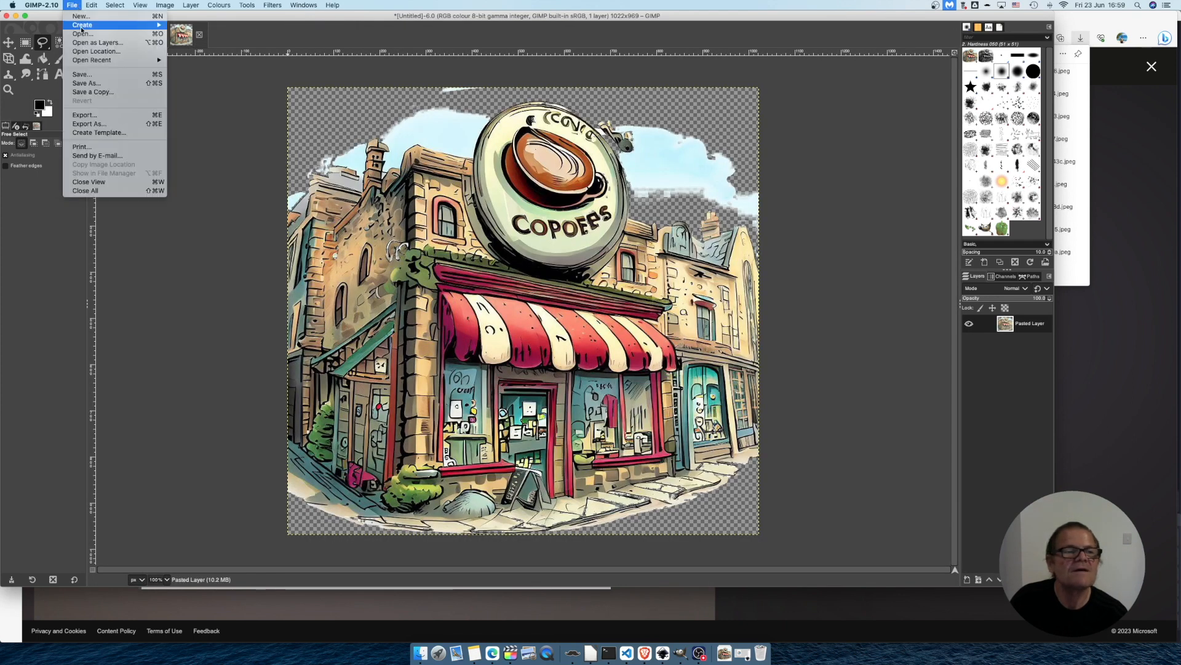
pyautogui.click(97, 124)
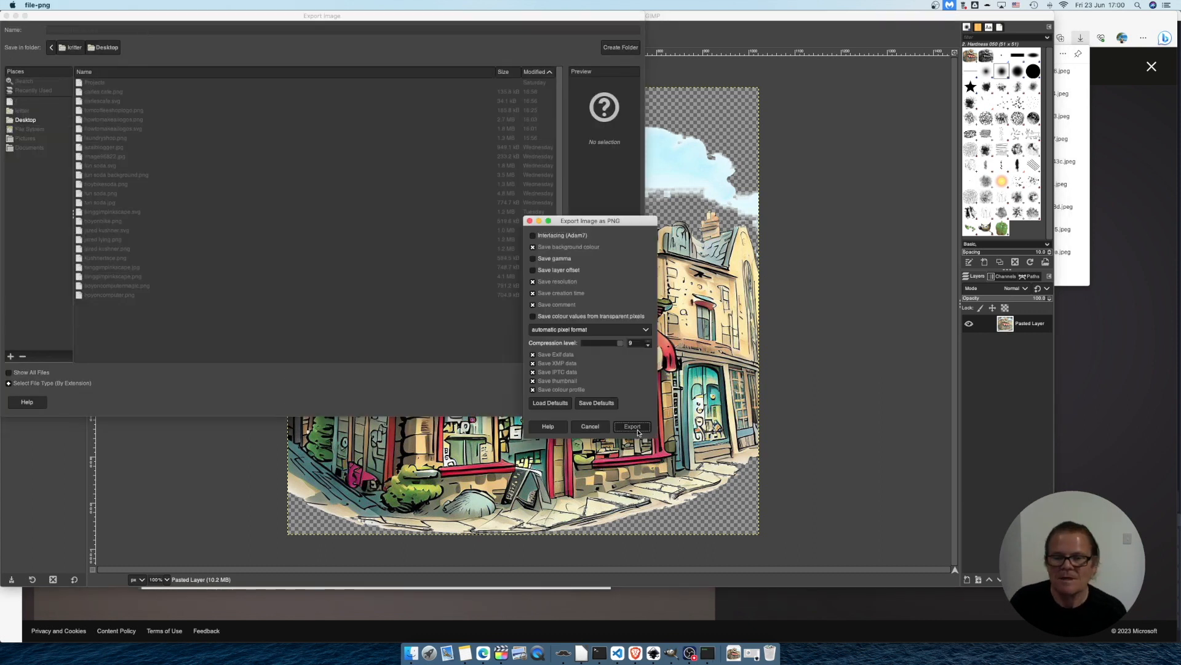
pyautogui.press('Return')
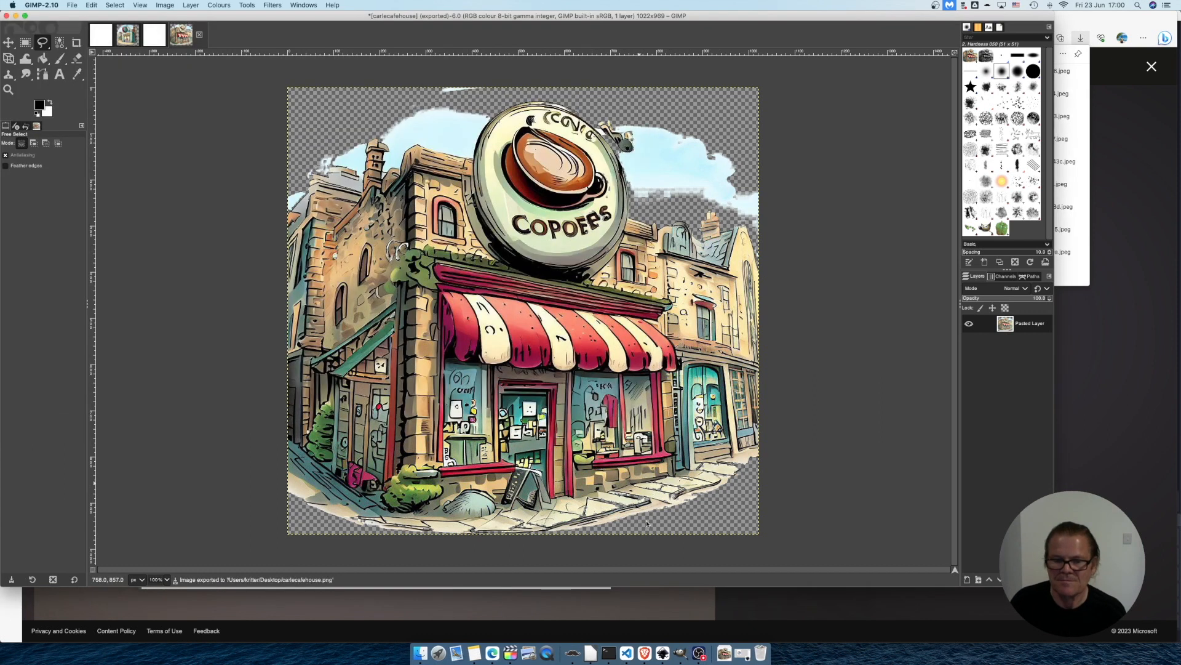
# Switch to Inkscape, copy the café logo with its circle, and create a 74mm x 52mm (A8) business card document from the template.
pyautogui.click(672, 656)
pyautogui.moveTo(104, 71); pyautogui.dragTo(531, 435)
pyautogui.click(68, 6)
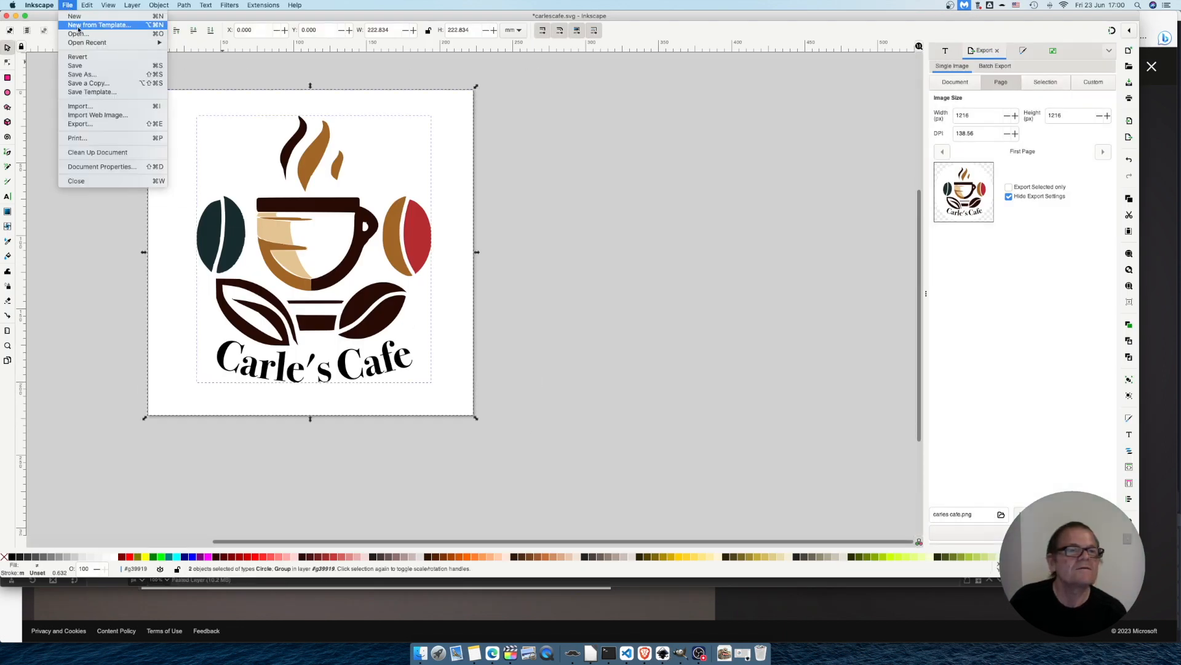
pyautogui.click(79, 26)
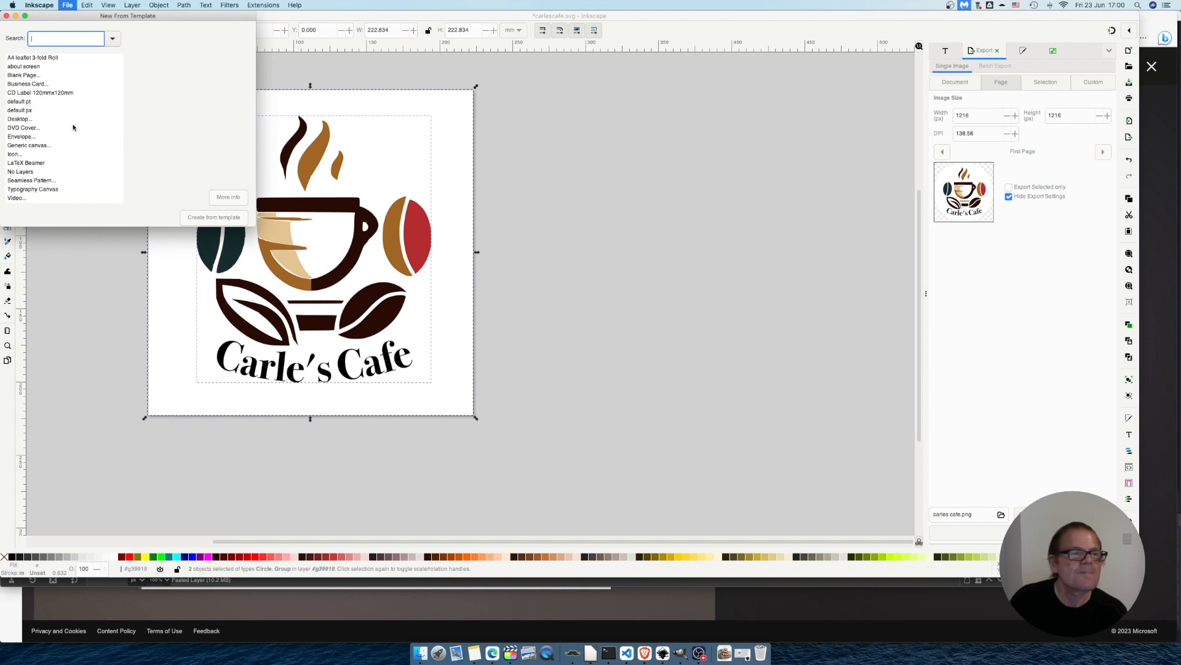
pyautogui.click(39, 85)
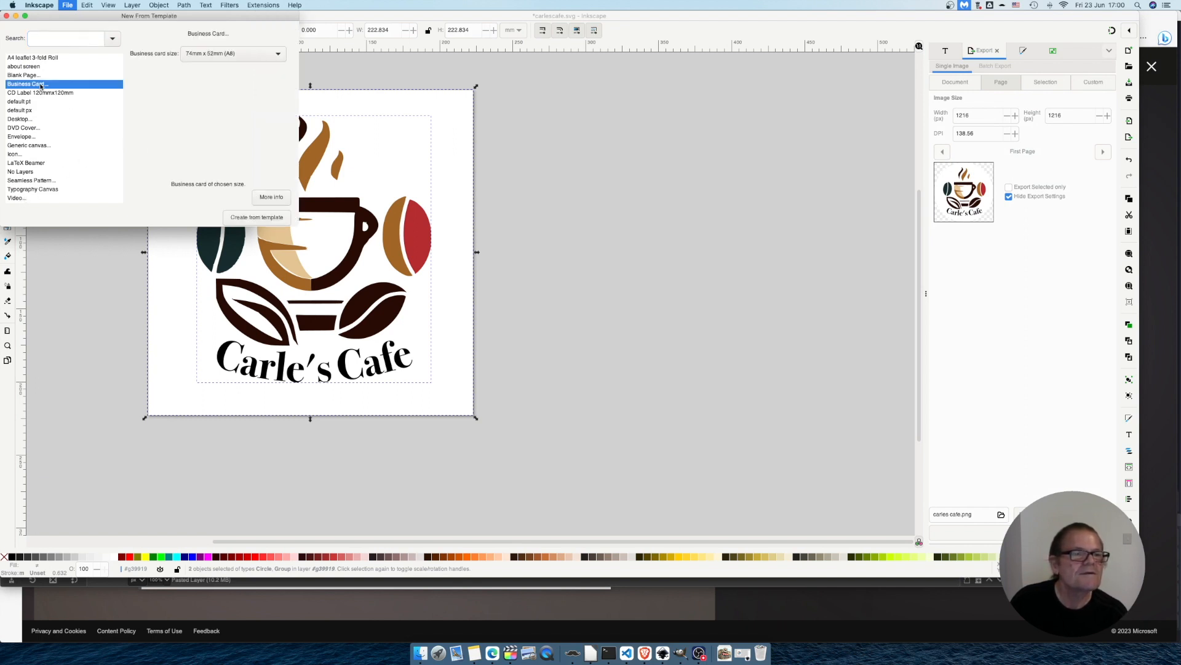
pyautogui.click(271, 220)
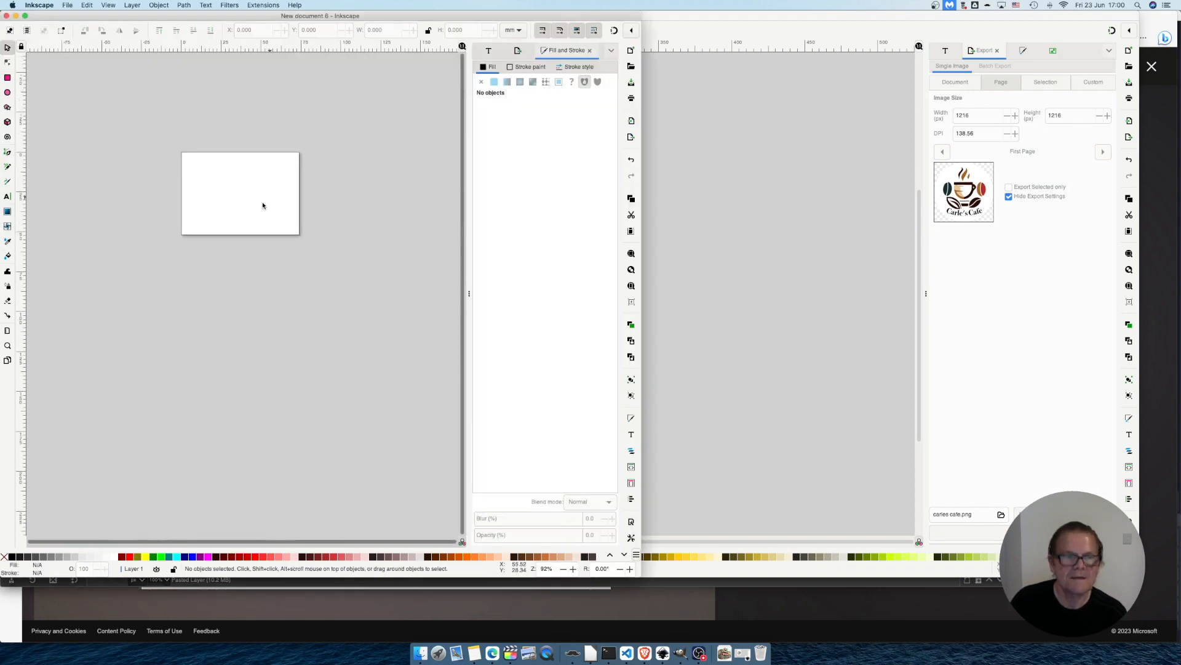
# Paste the café logo into the business card document, scale it down to about 38 mm and place it beside the page.
pyautogui.hotkey('ctrl', 'v')
pyautogui.scroll(-4, 275, 192)
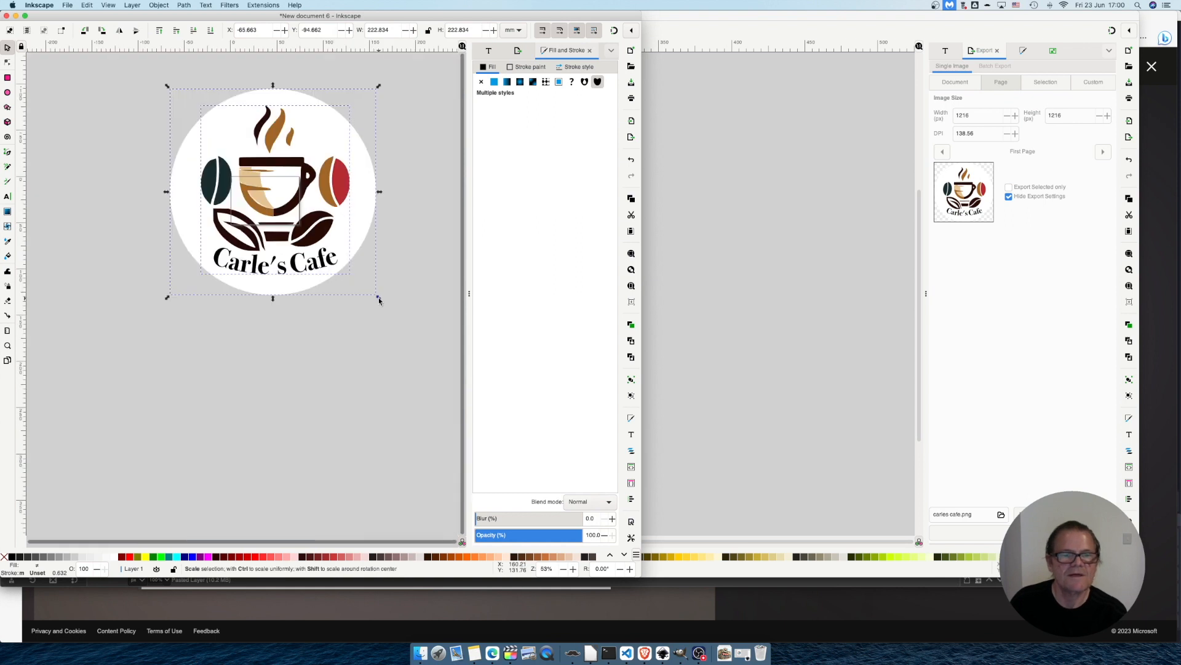
pyautogui.moveTo(381, 300); pyautogui.dragTo(216, 137)
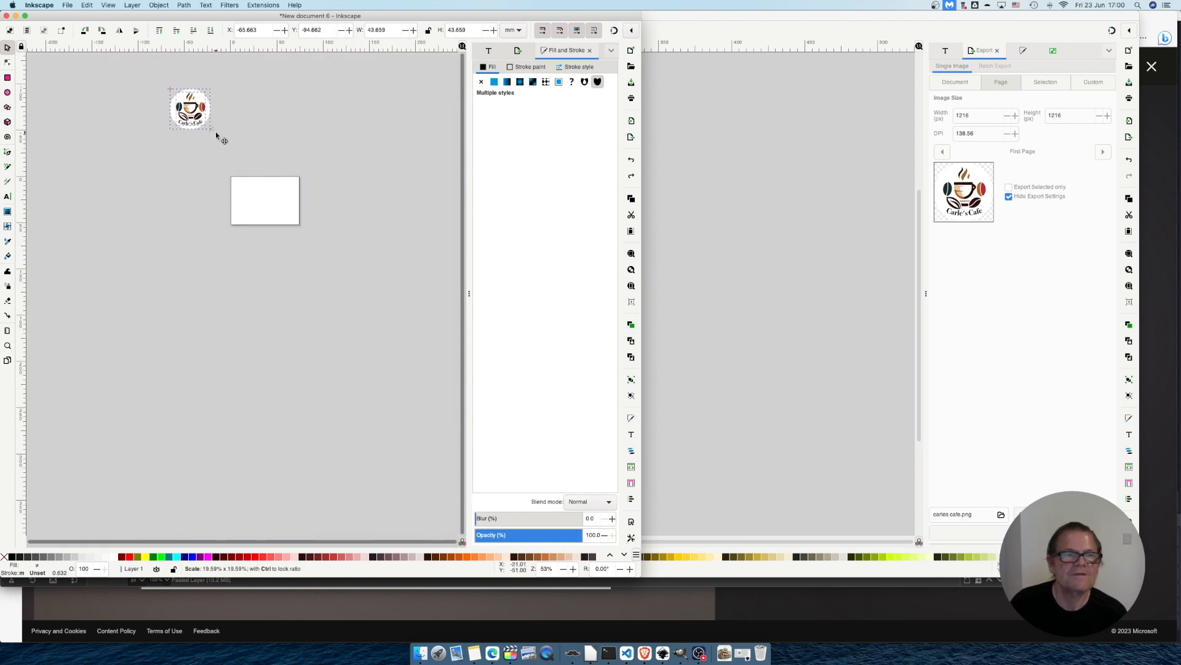
pyautogui.scroll(4, 216, 138)
# Import carlecafehouse.png from the Desktop into the business card document with the default import options.
pyautogui.click(72, 9)
pyautogui.click(92, 110)
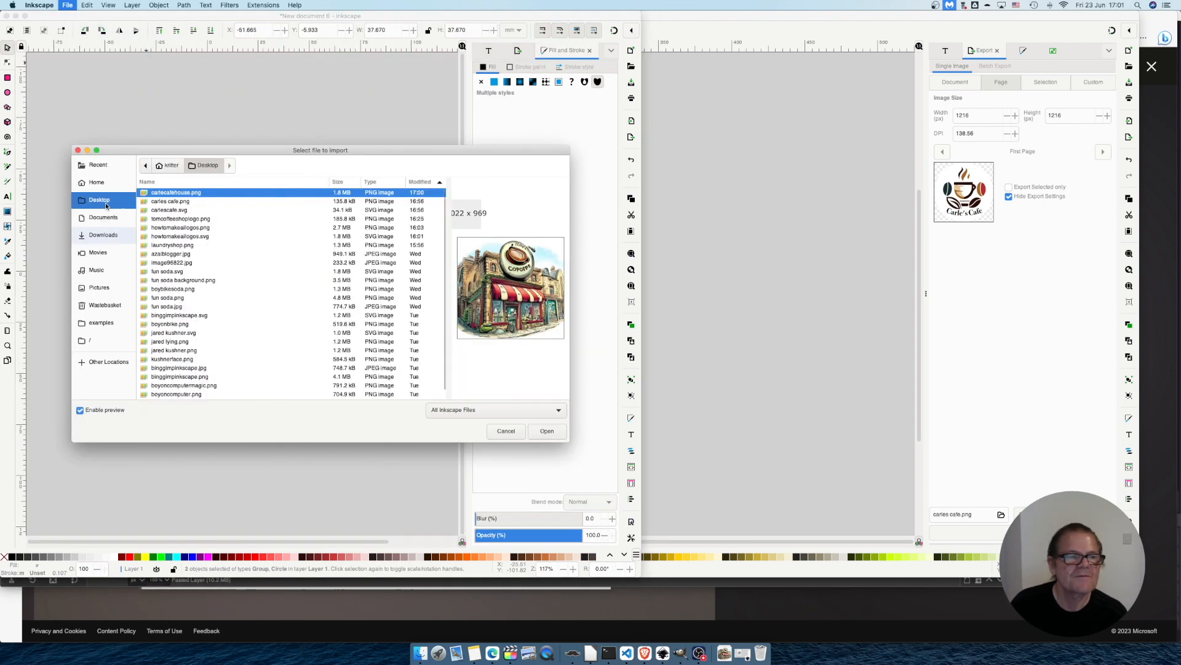
pyautogui.click(547, 431)
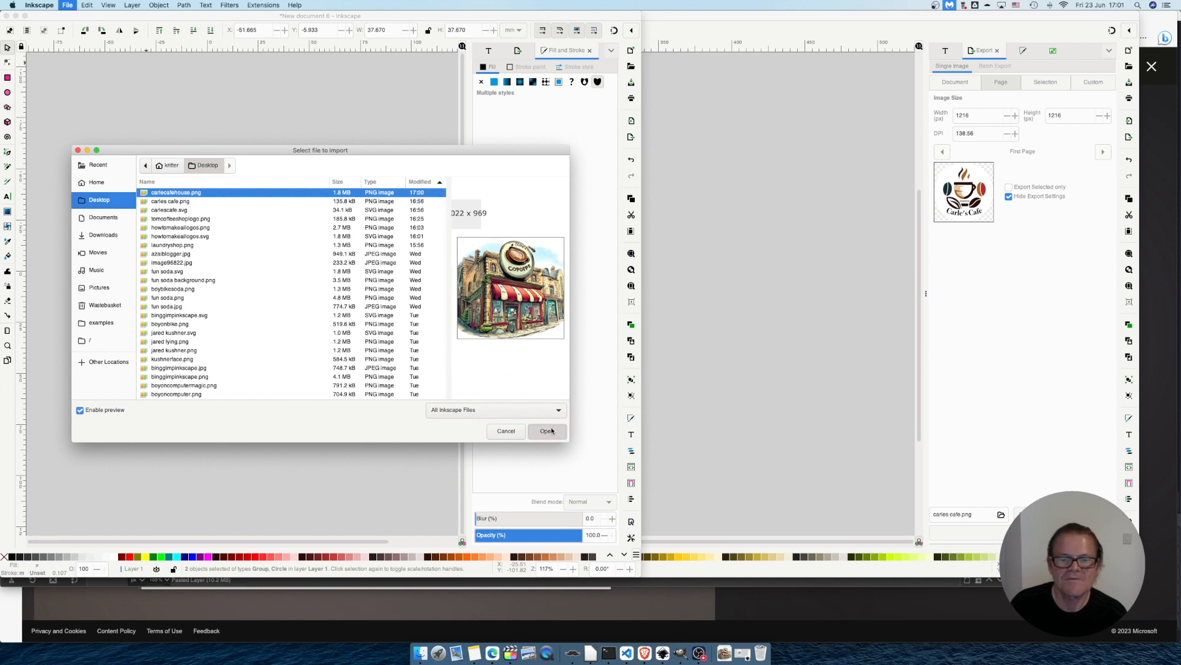
pyautogui.press('Return')
# Scale the coffee shop picture down to about 35 × 33 mm and place it on the right half of the card.
pyautogui.scroll(-4, 320, 169)
pyautogui.moveTo(409, 335); pyautogui.dragTo(208, 148)
pyautogui.moveTo(191, 128); pyautogui.dragTo(316, 236)
pyautogui.scroll(6, 317, 235)
pyautogui.moveTo(370, 304); pyautogui.dragTo(343, 279)
pyautogui.moveTo(327, 211); pyautogui.dragTo(337, 223)
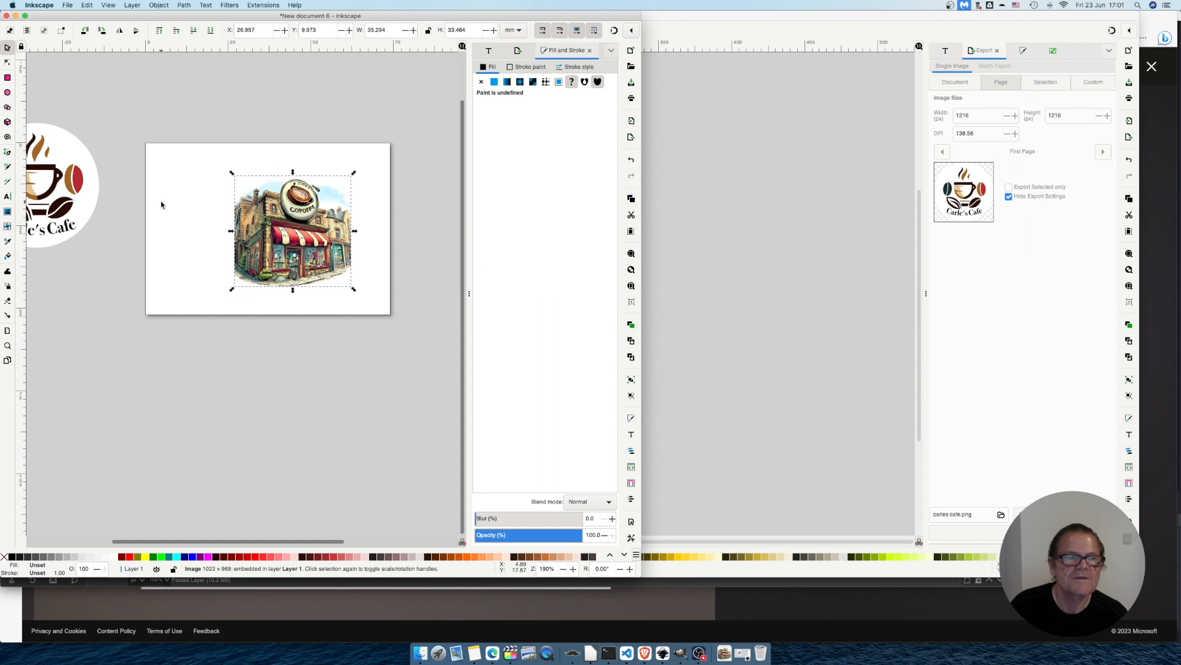
# Move the café logo above the shop picture and draw a tilted white ellipse about 9.5 × 11.1 mm covering the shop's round sign.
pyautogui.moveTo(79, 185); pyautogui.dragTo(381, 126)
pyautogui.scroll(3, 288, 193)
pyautogui.click(8, 93)
pyautogui.moveTo(288, 162); pyautogui.dragTo(387, 280)
pyautogui.press('s')
pyautogui.moveTo(335, 158); pyautogui.dragTo(364, 146)
pyautogui.click(335, 211)
pyautogui.moveTo(336, 209); pyautogui.dragTo(325, 208)
pyautogui.moveTo(273, 216); pyautogui.dragTo(274, 216)
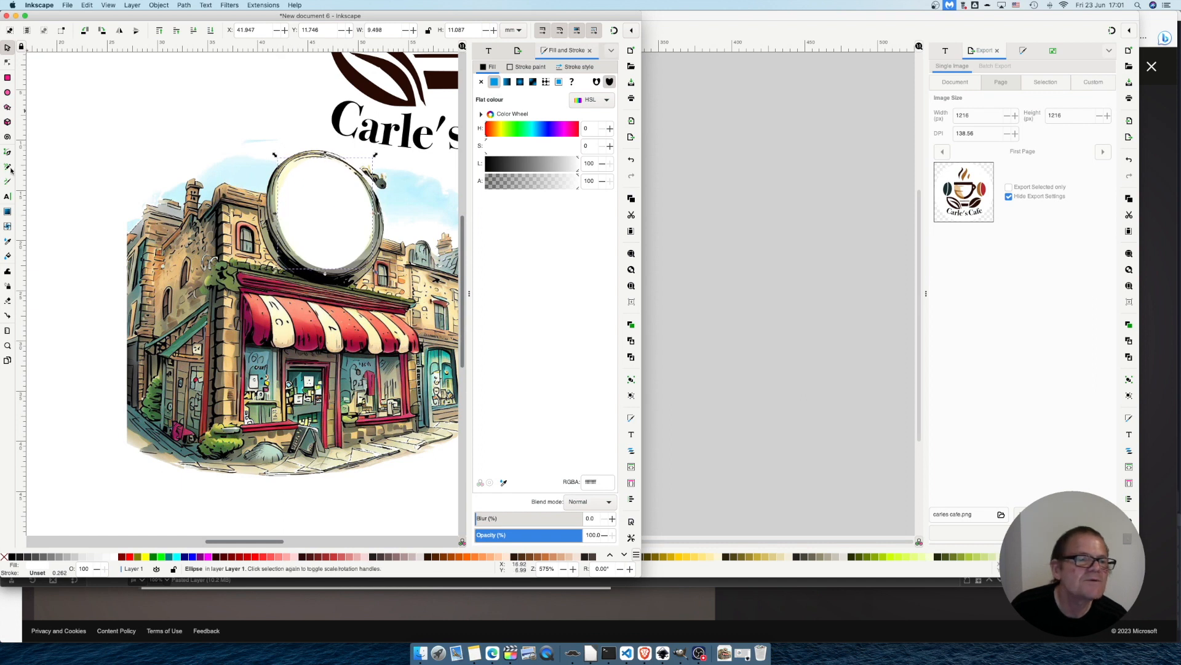
# Fill the ellipse with the cream colour sampled from the edge of the shop sign.
pyautogui.click(8, 241)
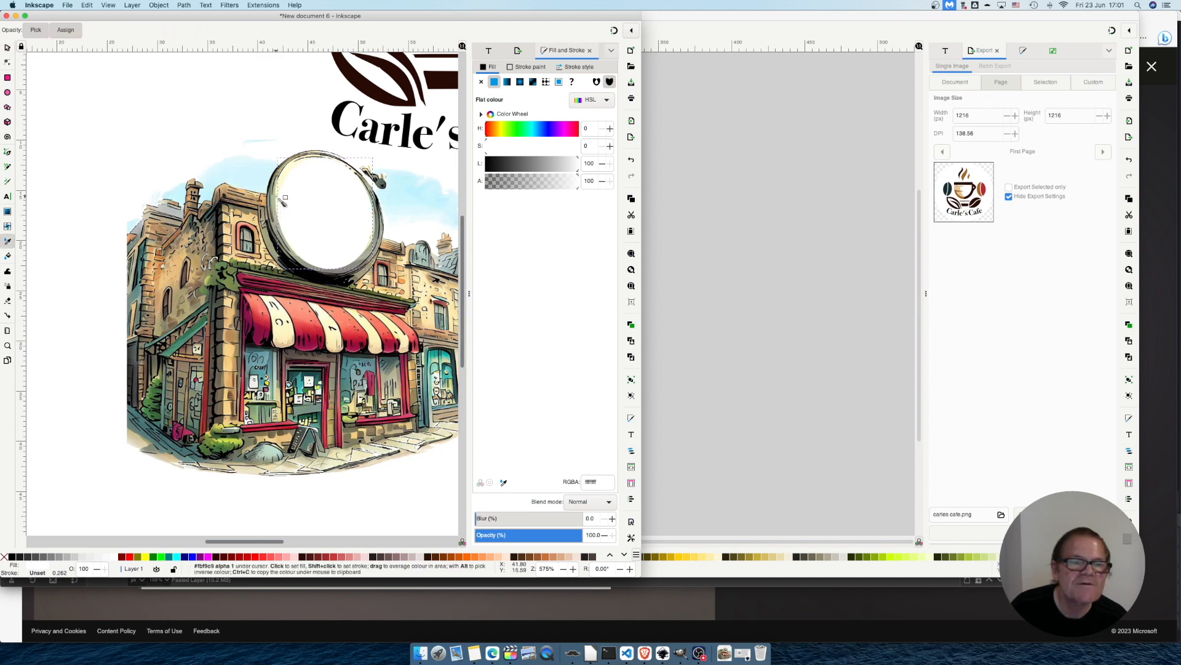
pyautogui.click(285, 199)
pyautogui.click(275, 198)
pyautogui.click(277, 197)
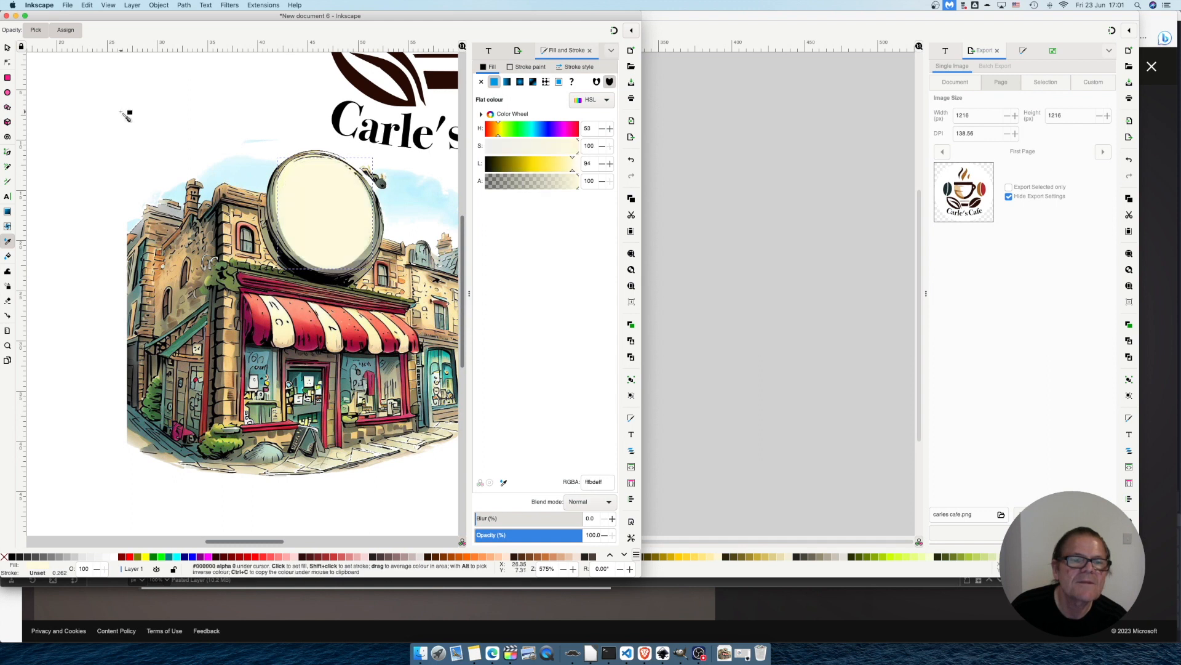
# Duplicate the café logo without its circle, place the copy over the shop picture and raise it to the top.
pyautogui.click(8, 48)
pyautogui.click(175, 148)
pyautogui.click(175, 126)
pyautogui.scroll(4, 176, 128)
pyautogui.moveTo(299, 142); pyautogui.dragTo(120, 126)
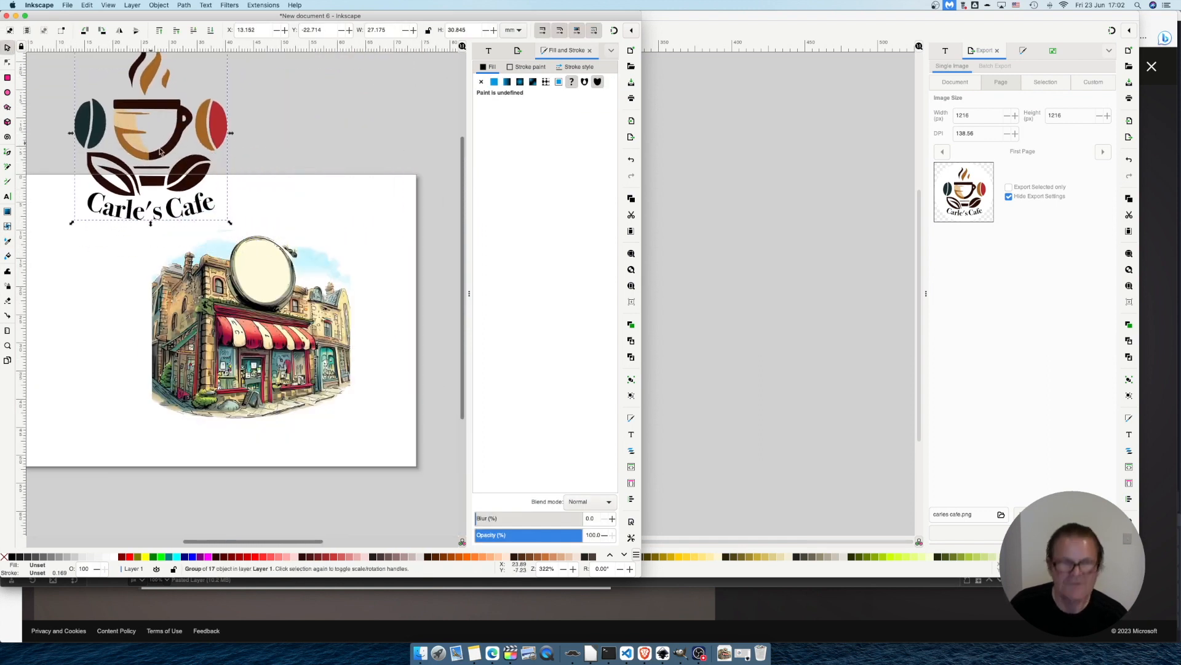
pyautogui.moveTo(273, 287); pyautogui.dragTo(355, 306)
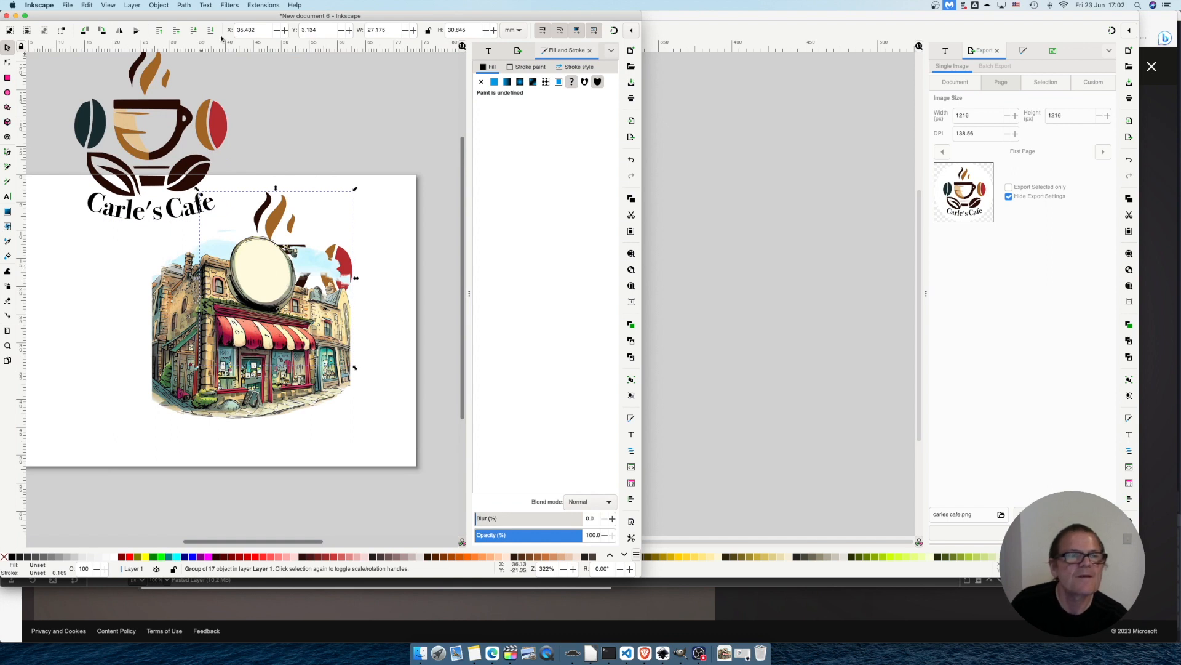
pyautogui.click(161, 30)
# Scale the logo copy down to fit the shop's round sign and position it on the cream ellipse.
pyautogui.moveTo(355, 368); pyautogui.dragTo(307, 313)
pyautogui.press('super+z')
pyautogui.moveTo(355, 368); pyautogui.dragTo(304, 309)
pyautogui.scroll(3, 304, 306)
pyautogui.moveTo(247, 239); pyautogui.dragTo(218, 216)
# Skew the sign logo by about 4.6°, shrink it to about 8 × 9.5 mm and rotate it about 4.8° to match the sign.
pyautogui.moveTo(197, 131); pyautogui.dragTo(190, 132)
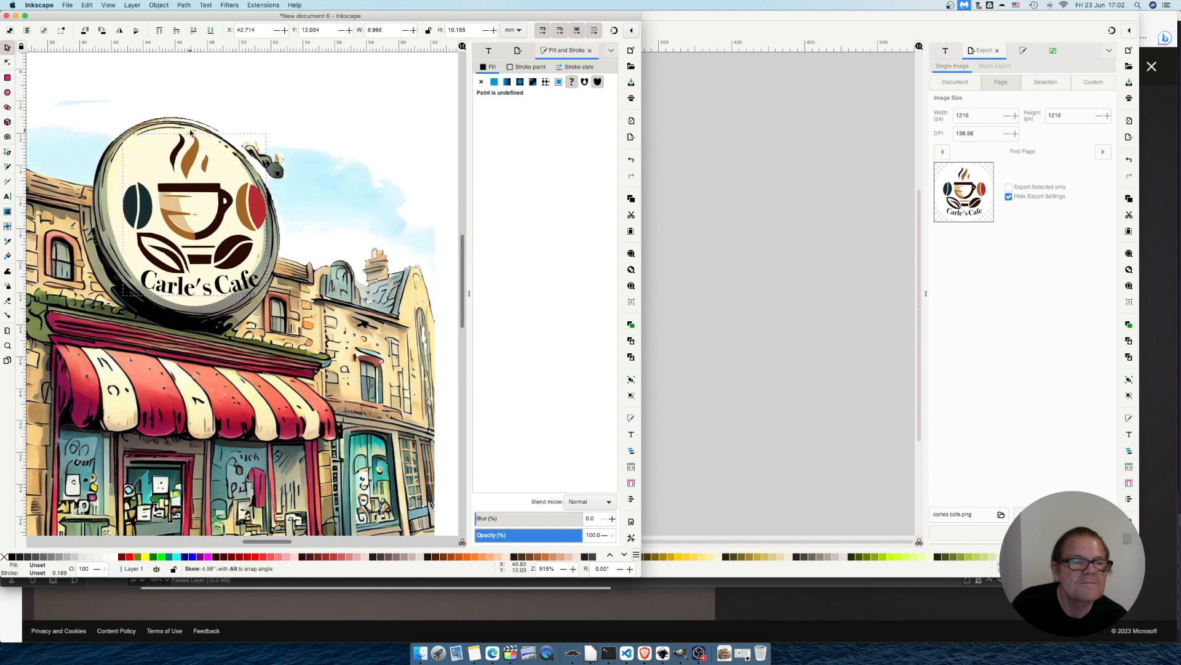
pyautogui.moveTo(270, 301); pyautogui.dragTo(257, 289)
pyautogui.moveTo(256, 134); pyautogui.dragTo(263, 141)
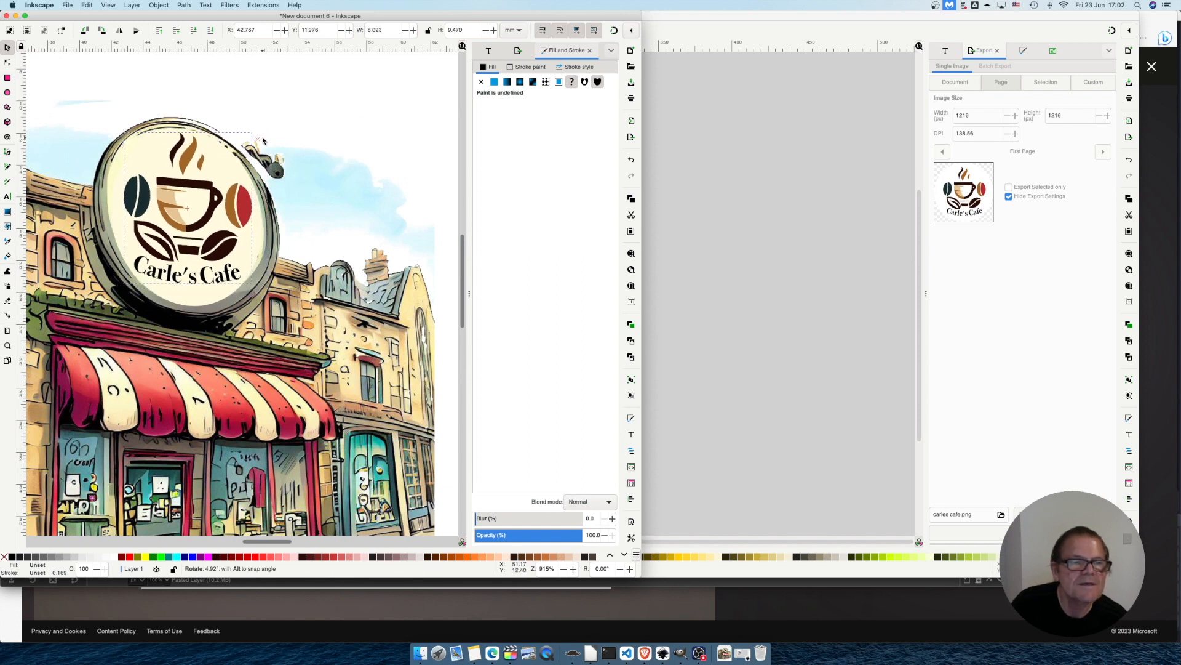
pyautogui.press('Escape')
pyautogui.scroll(-5, 352, 155)
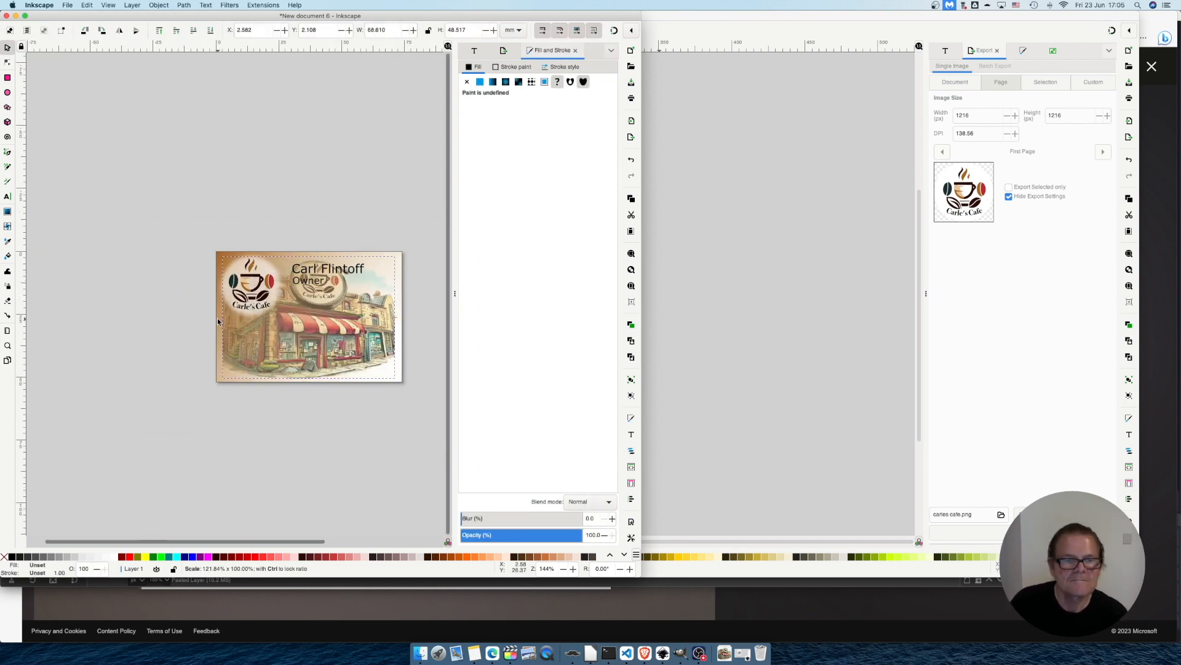
# Deselect the card artwork and examine the layout of the finished business card up close.
pyautogui.click(416, 320)
pyautogui.scroll(2, 331, 358)
pyautogui.hscroll(3, 331, 360)
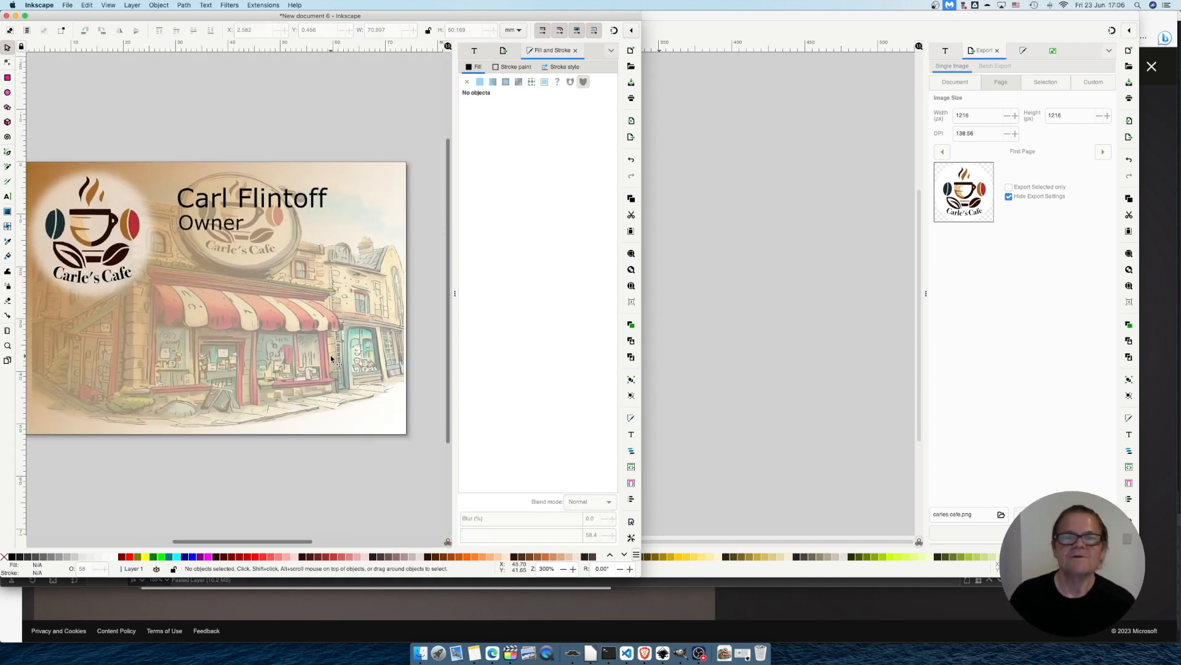
pyautogui.scroll(-2, 301, 131)
pyautogui.hscroll(-2, 301, 132)
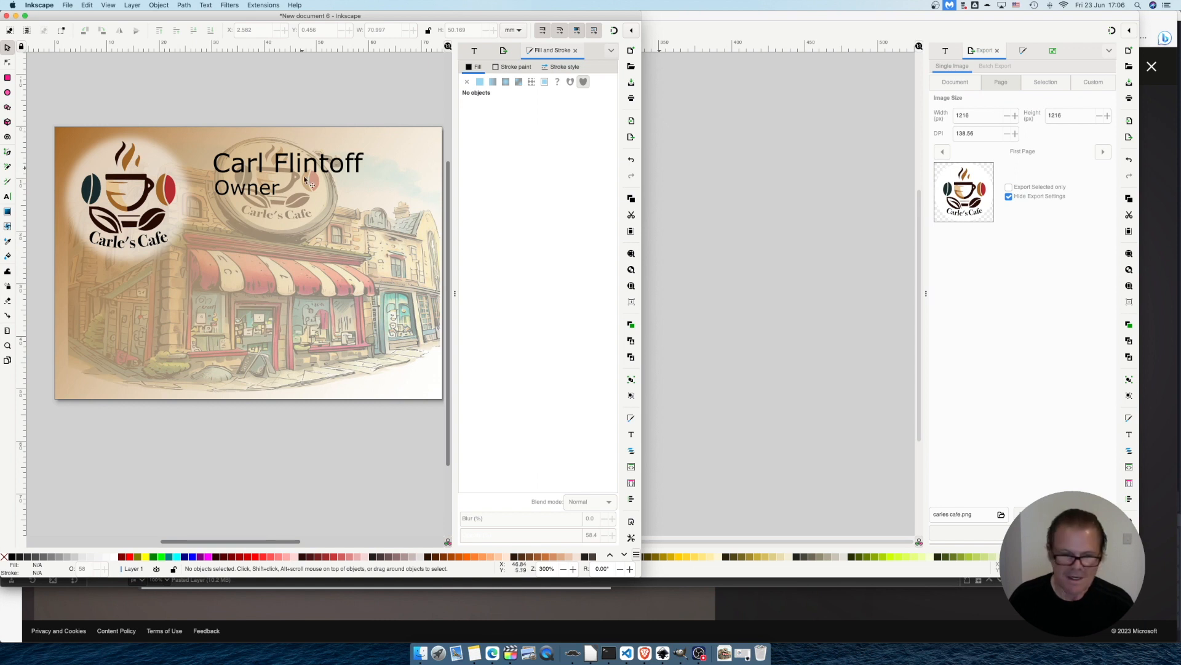
# Switch to Microsoft Edge, open the Azai admin dashboard, view its AI Q&A manager and return to the dashboard.
pyautogui.click(492, 653)
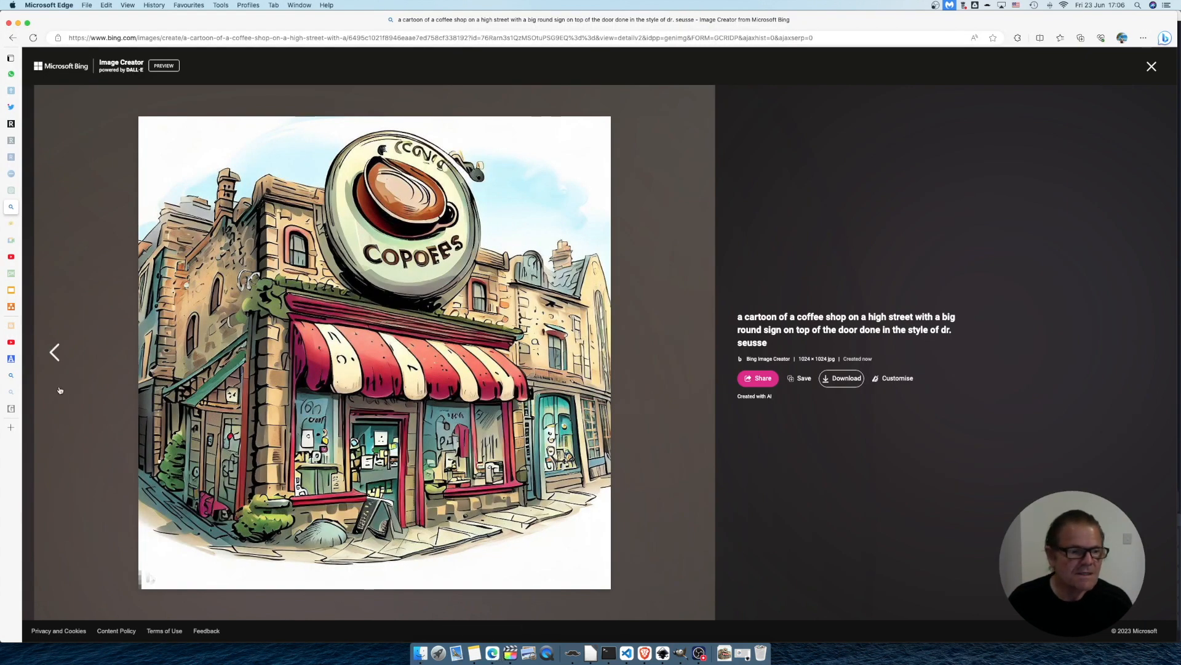
pyautogui.click(13, 359)
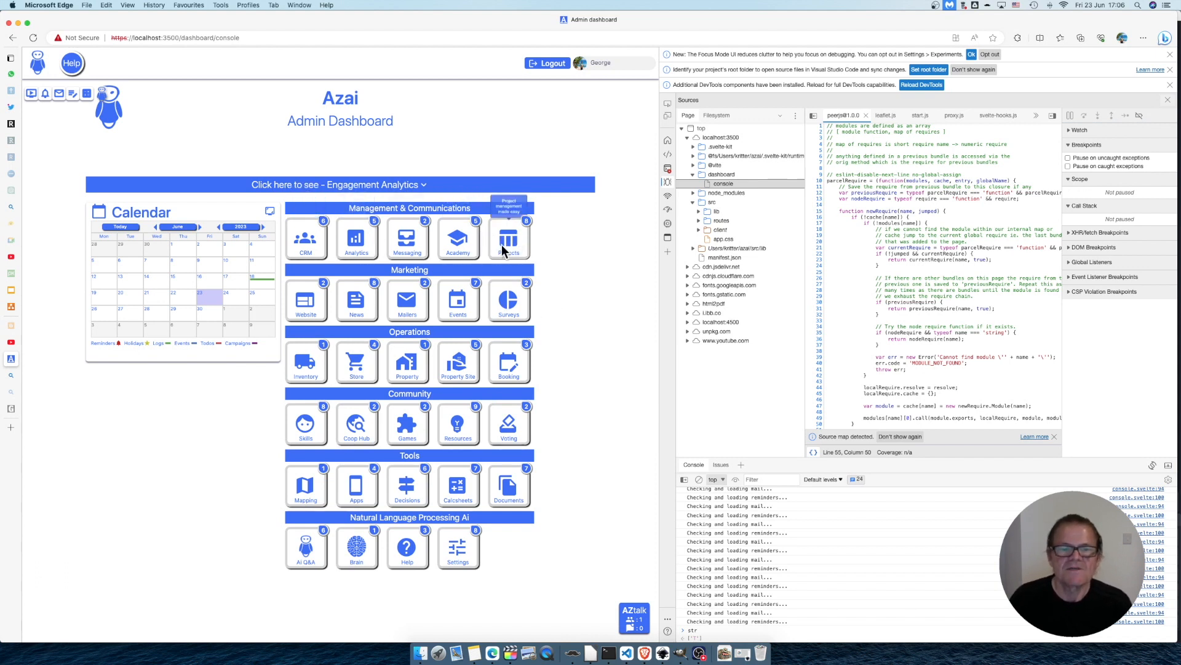
pyautogui.click(306, 556)
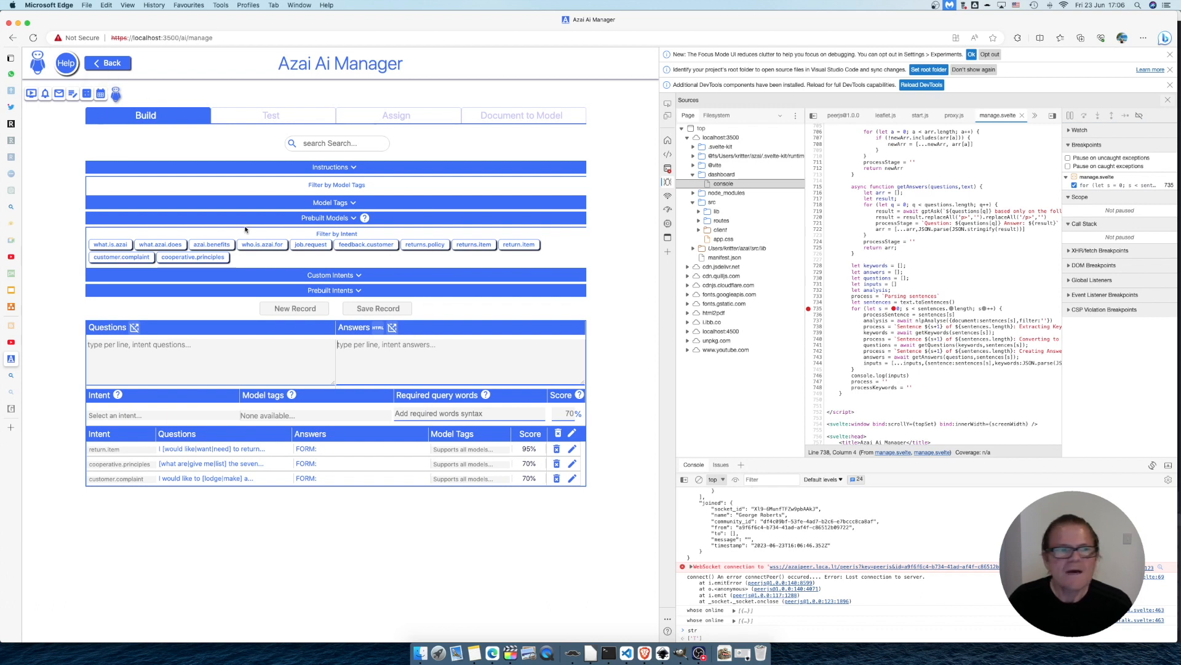
pyautogui.click(107, 65)
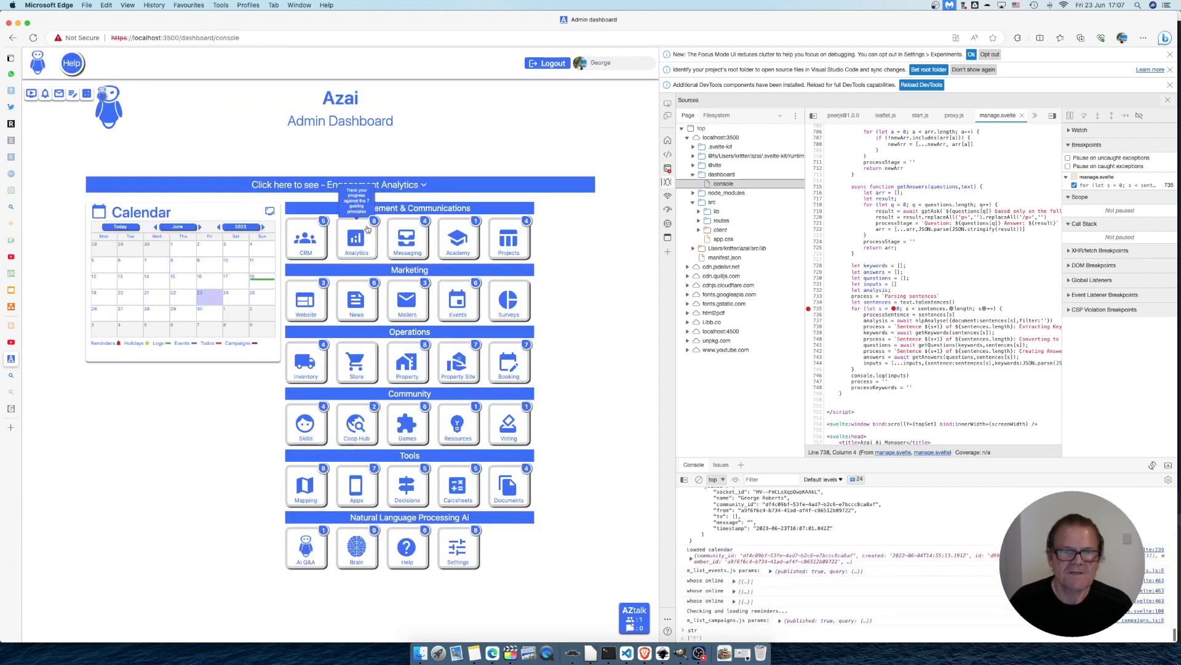